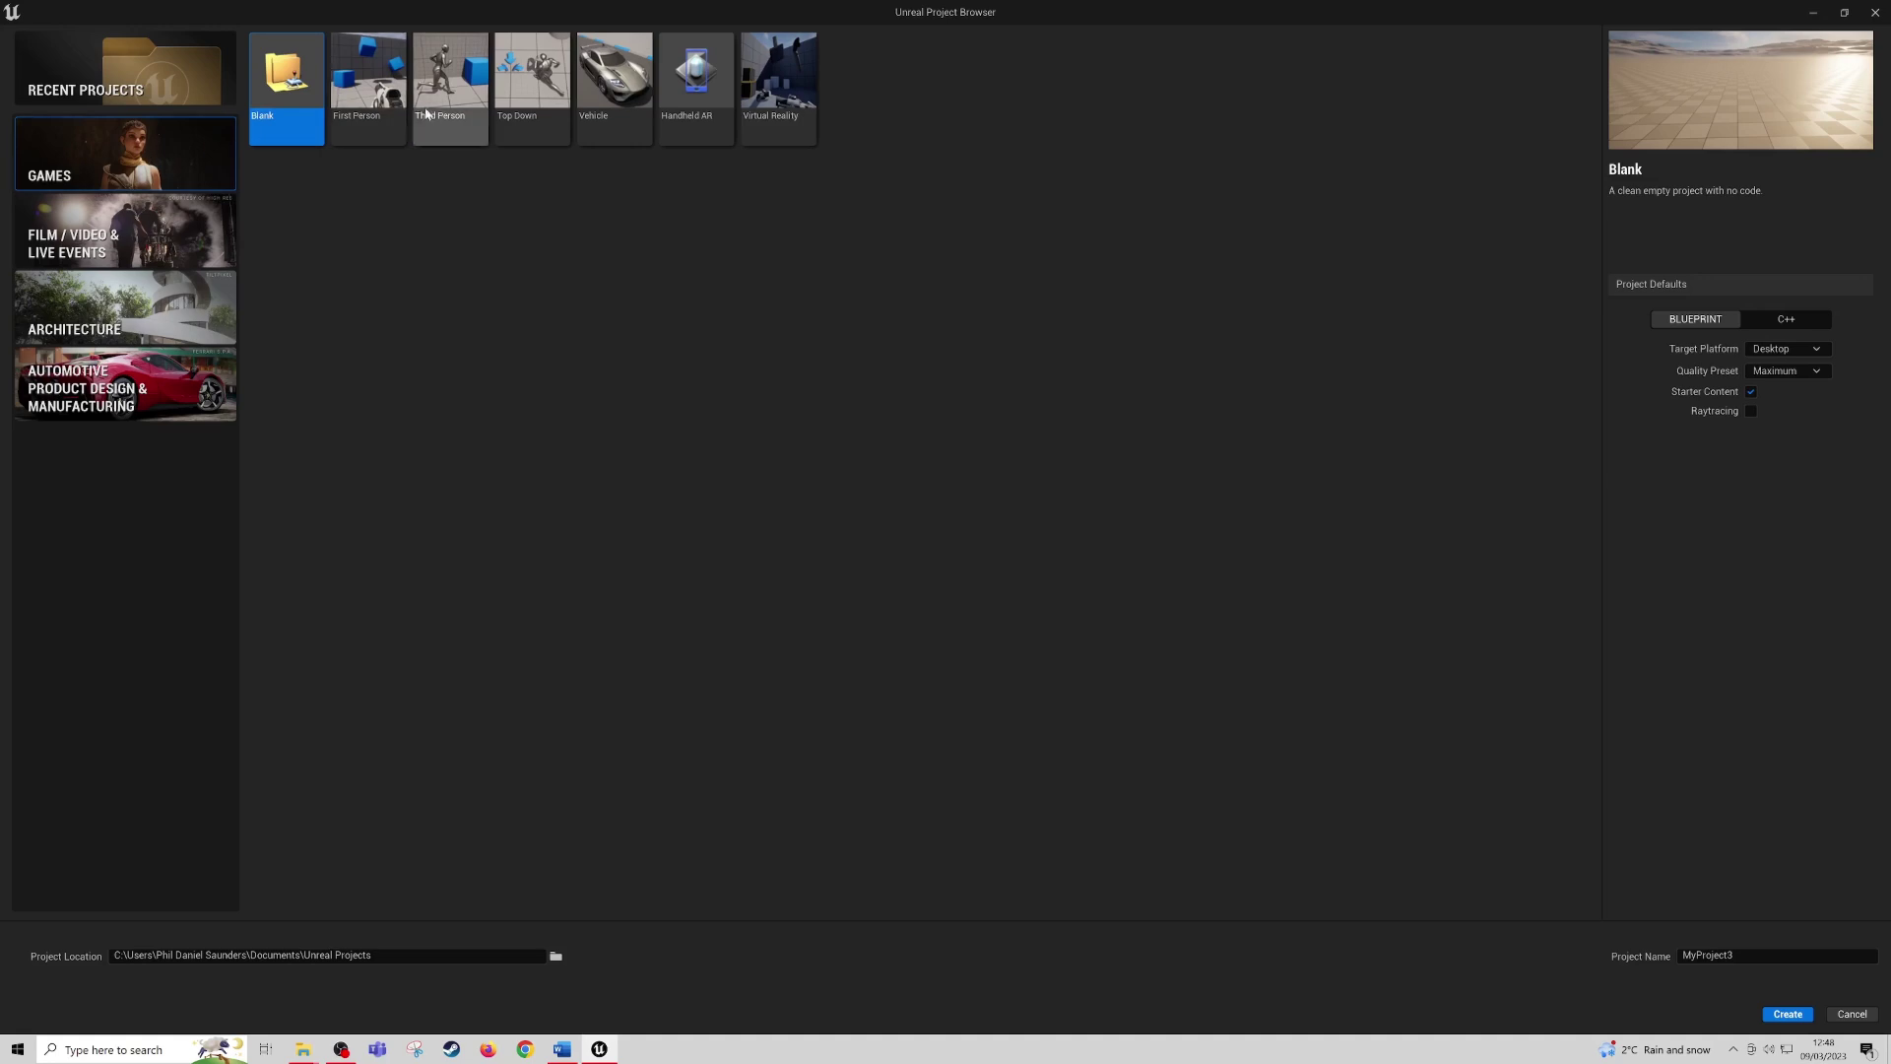
- Create the project MyProject3 from the Third Person games template
{"action": "left_click", "coordinate": [446, 109]}
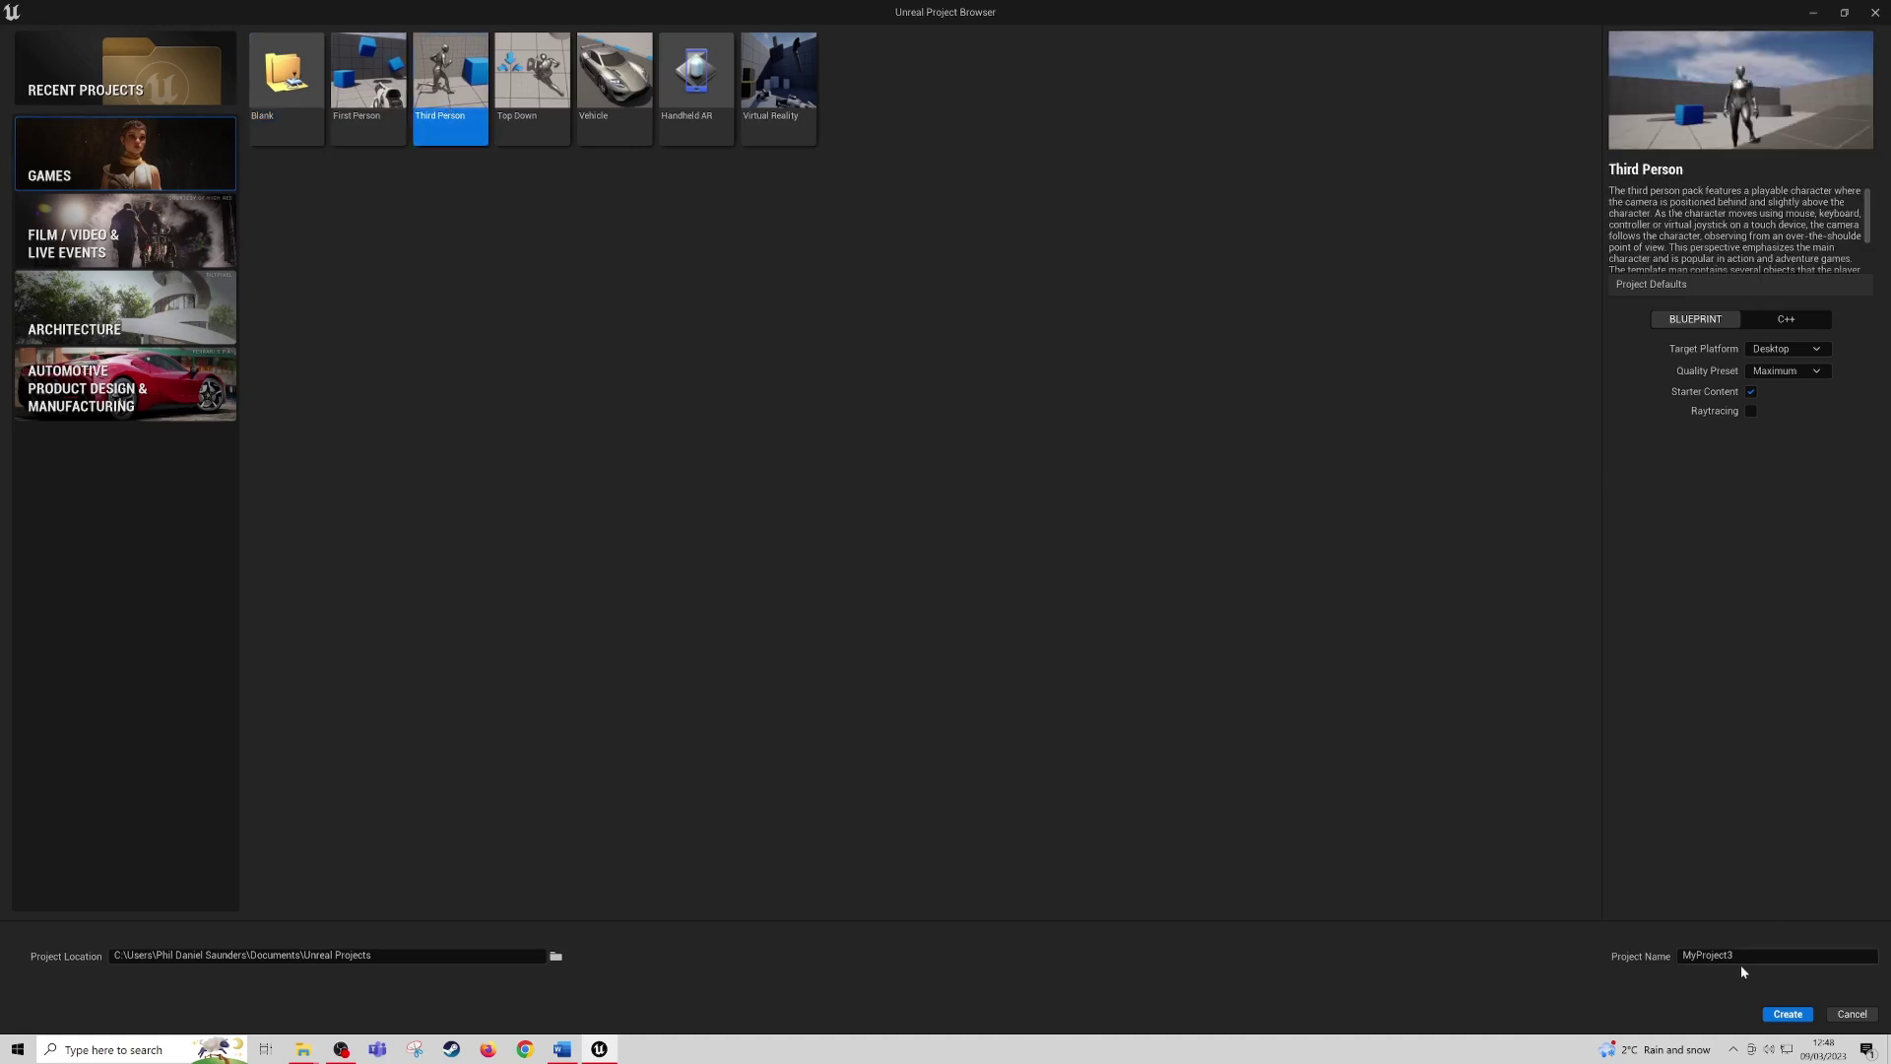
{"action": "left_click", "coordinate": [1786, 1014]}
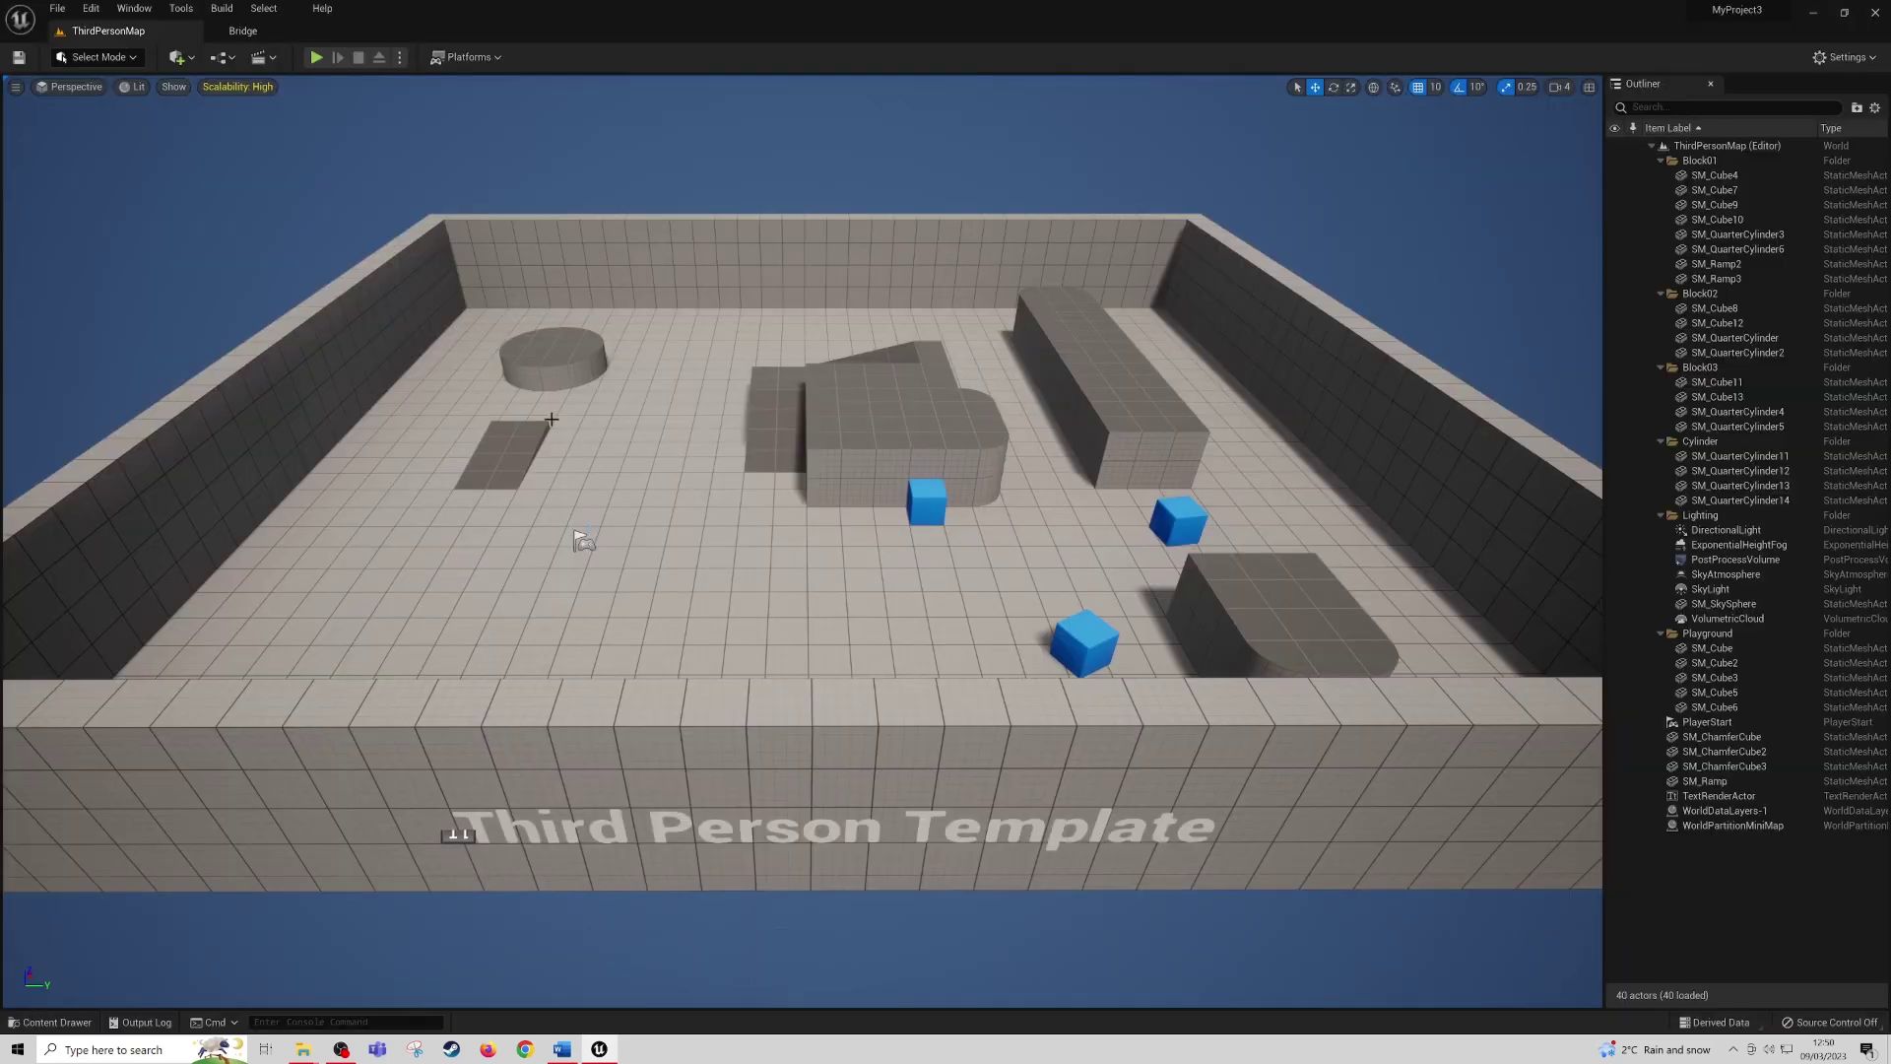
- Delete the template's walls, floor, blocks and cubes from the level, keeping the lighting and PlayerStart
{"action": "left_click", "coordinate": [346, 344]}
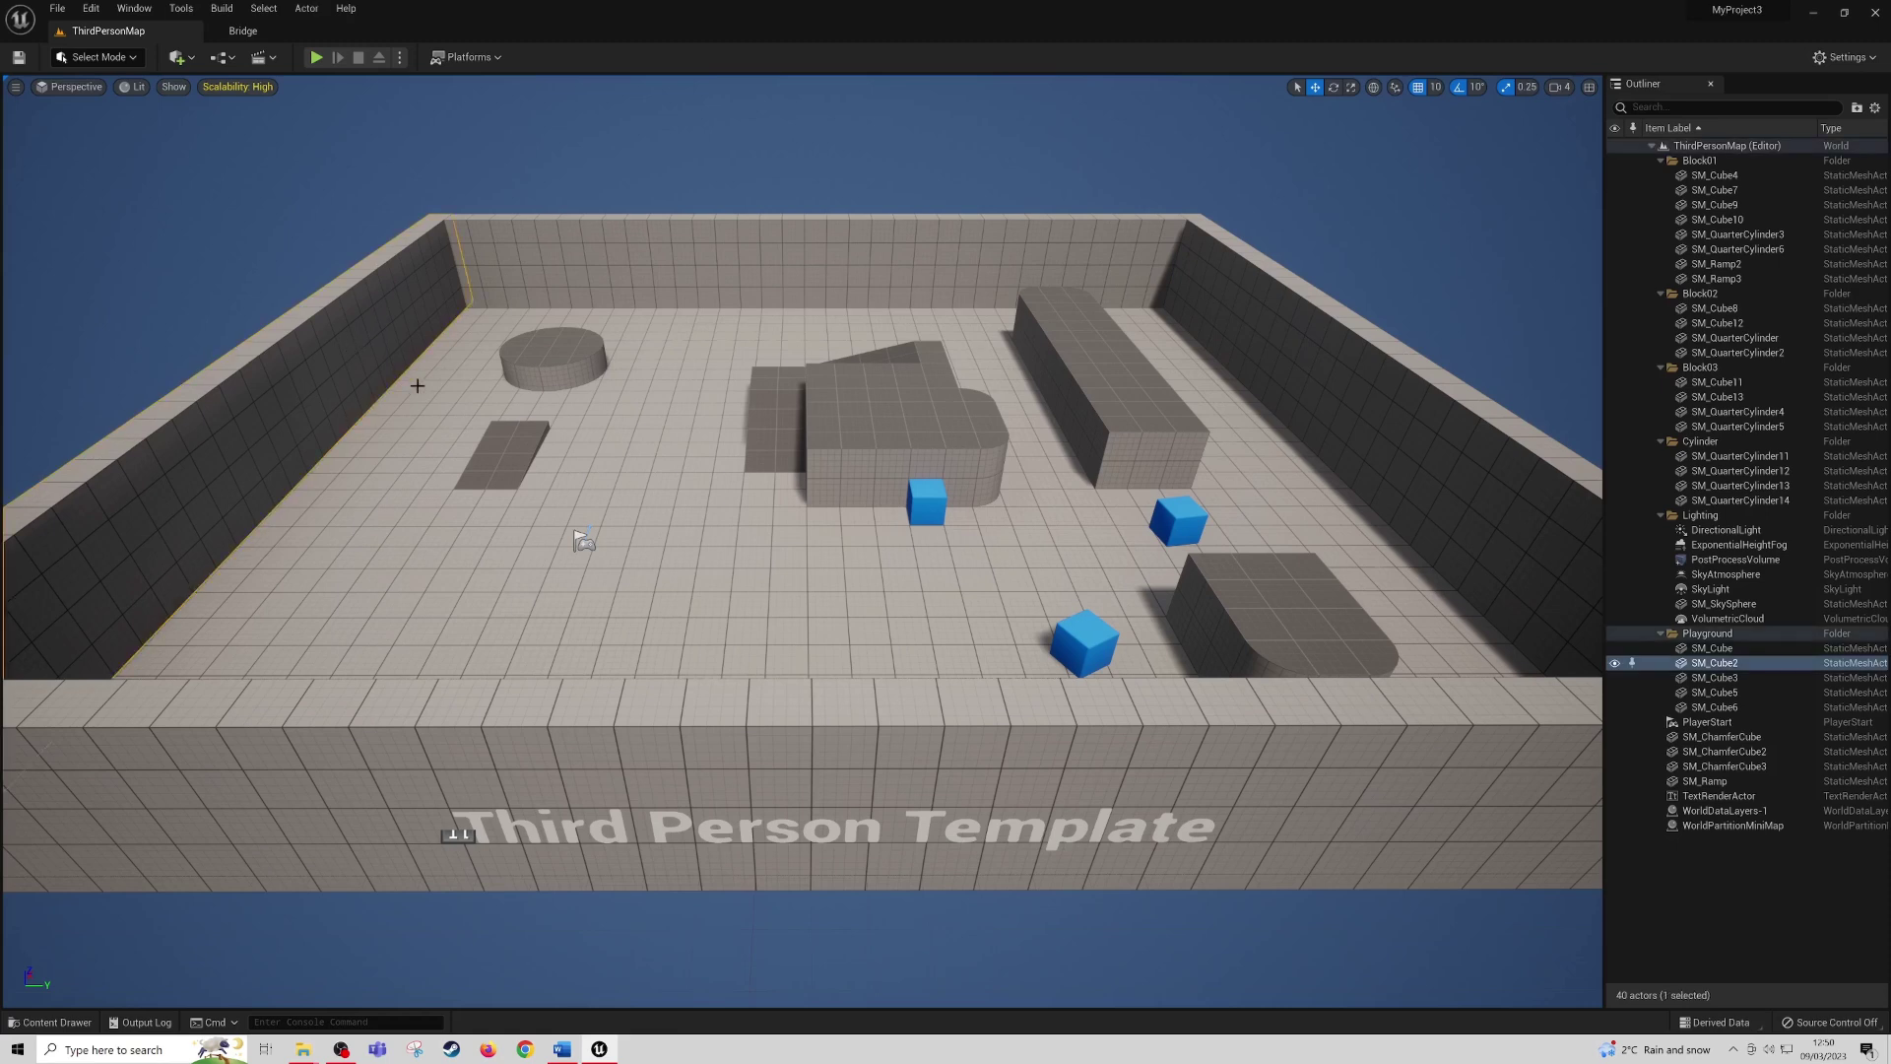
{"action": "key", "text": "Delete"}
{"action": "left_click", "coordinate": [718, 268]}
{"action": "key", "text": "Delete"}
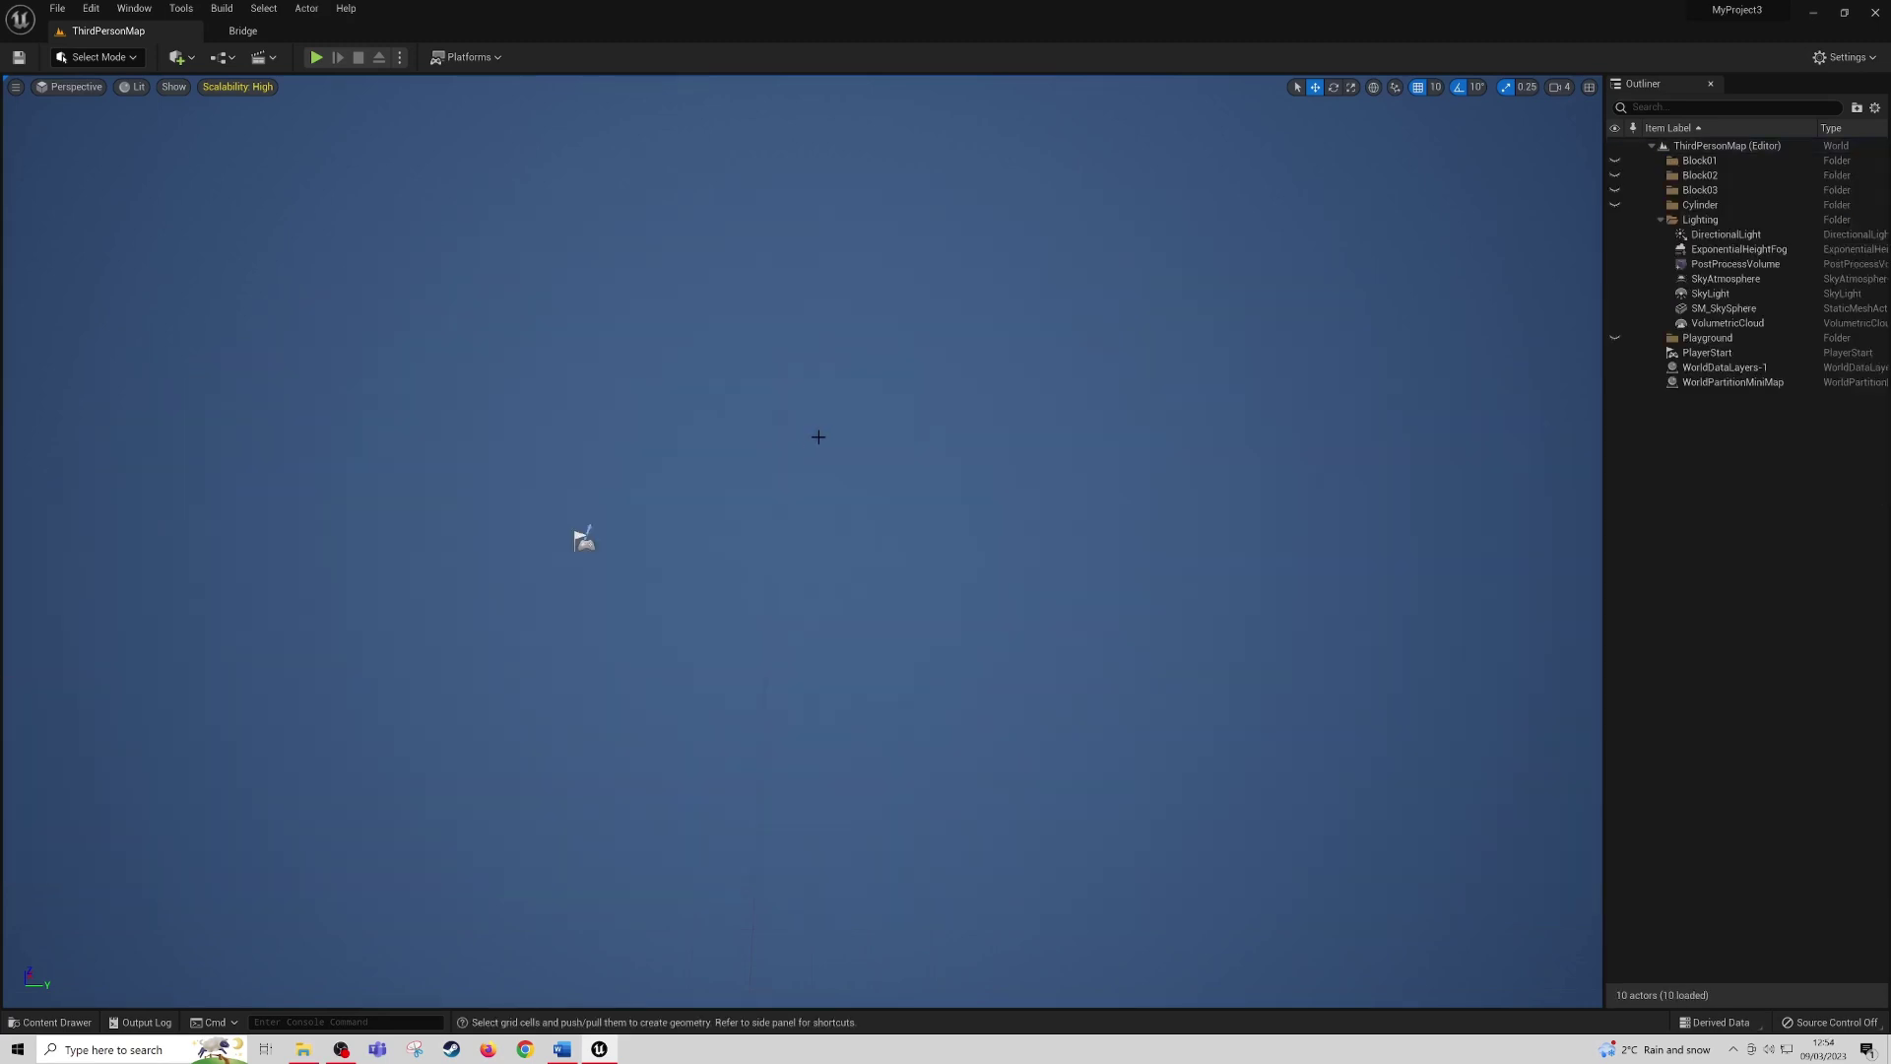
- In Modeling mode, start the Cube Grid tool and pull a 6 by 5 cell area of the grid up into a one-cell-high block
{"action": "left_click", "coordinate": [584, 540]}
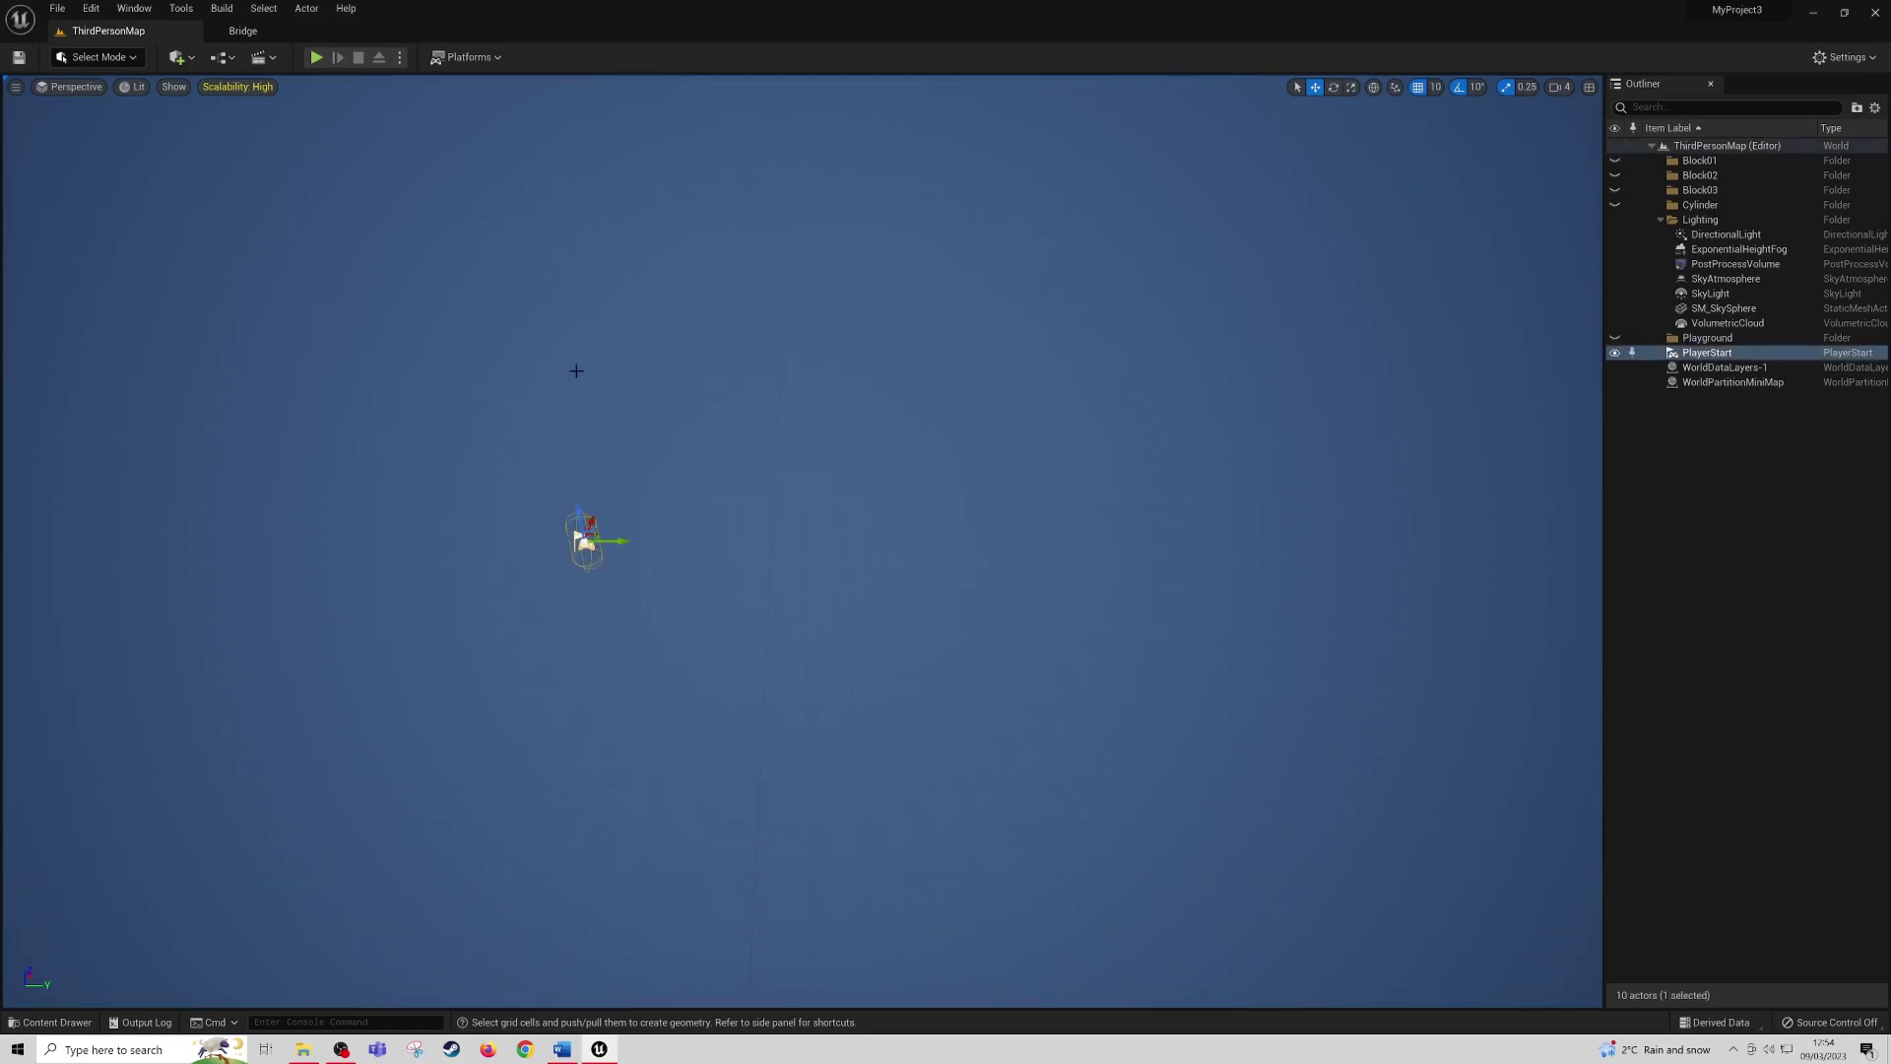
{"action": "left_click", "coordinate": [134, 58]}
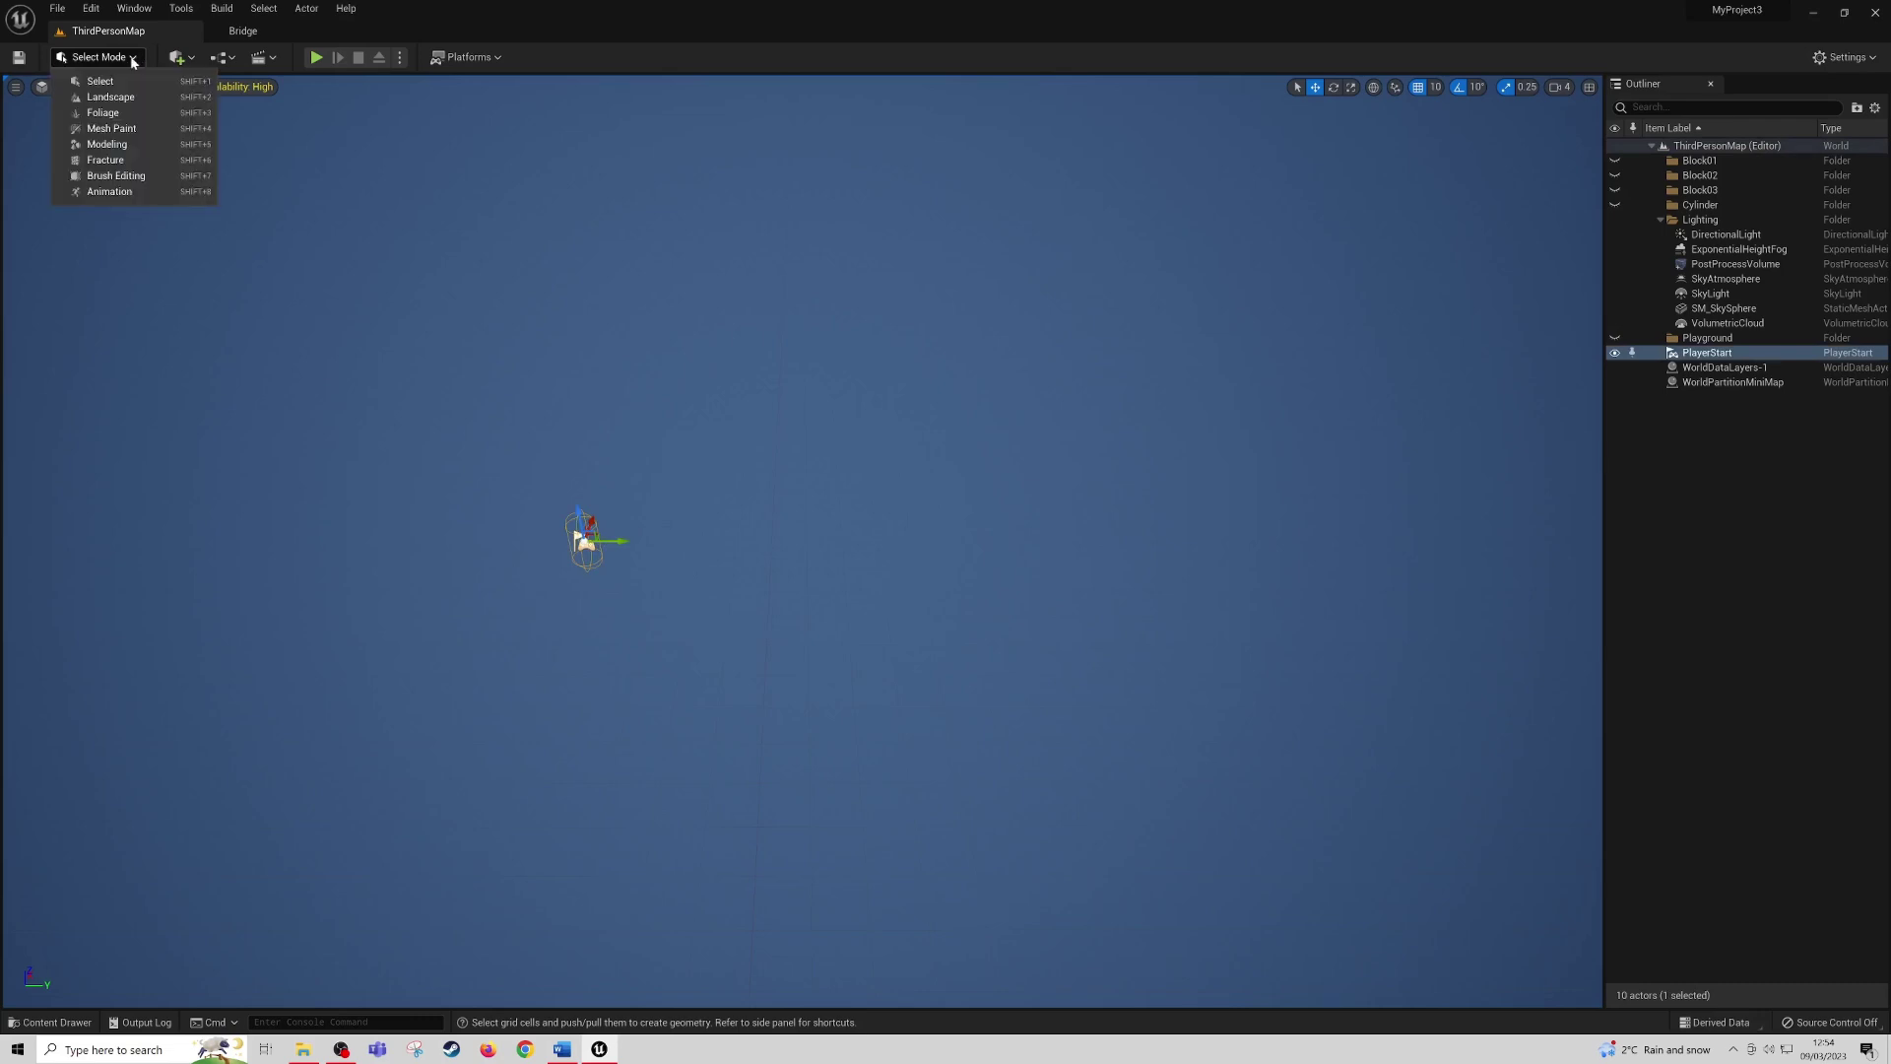
{"action": "left_click", "coordinate": [135, 147]}
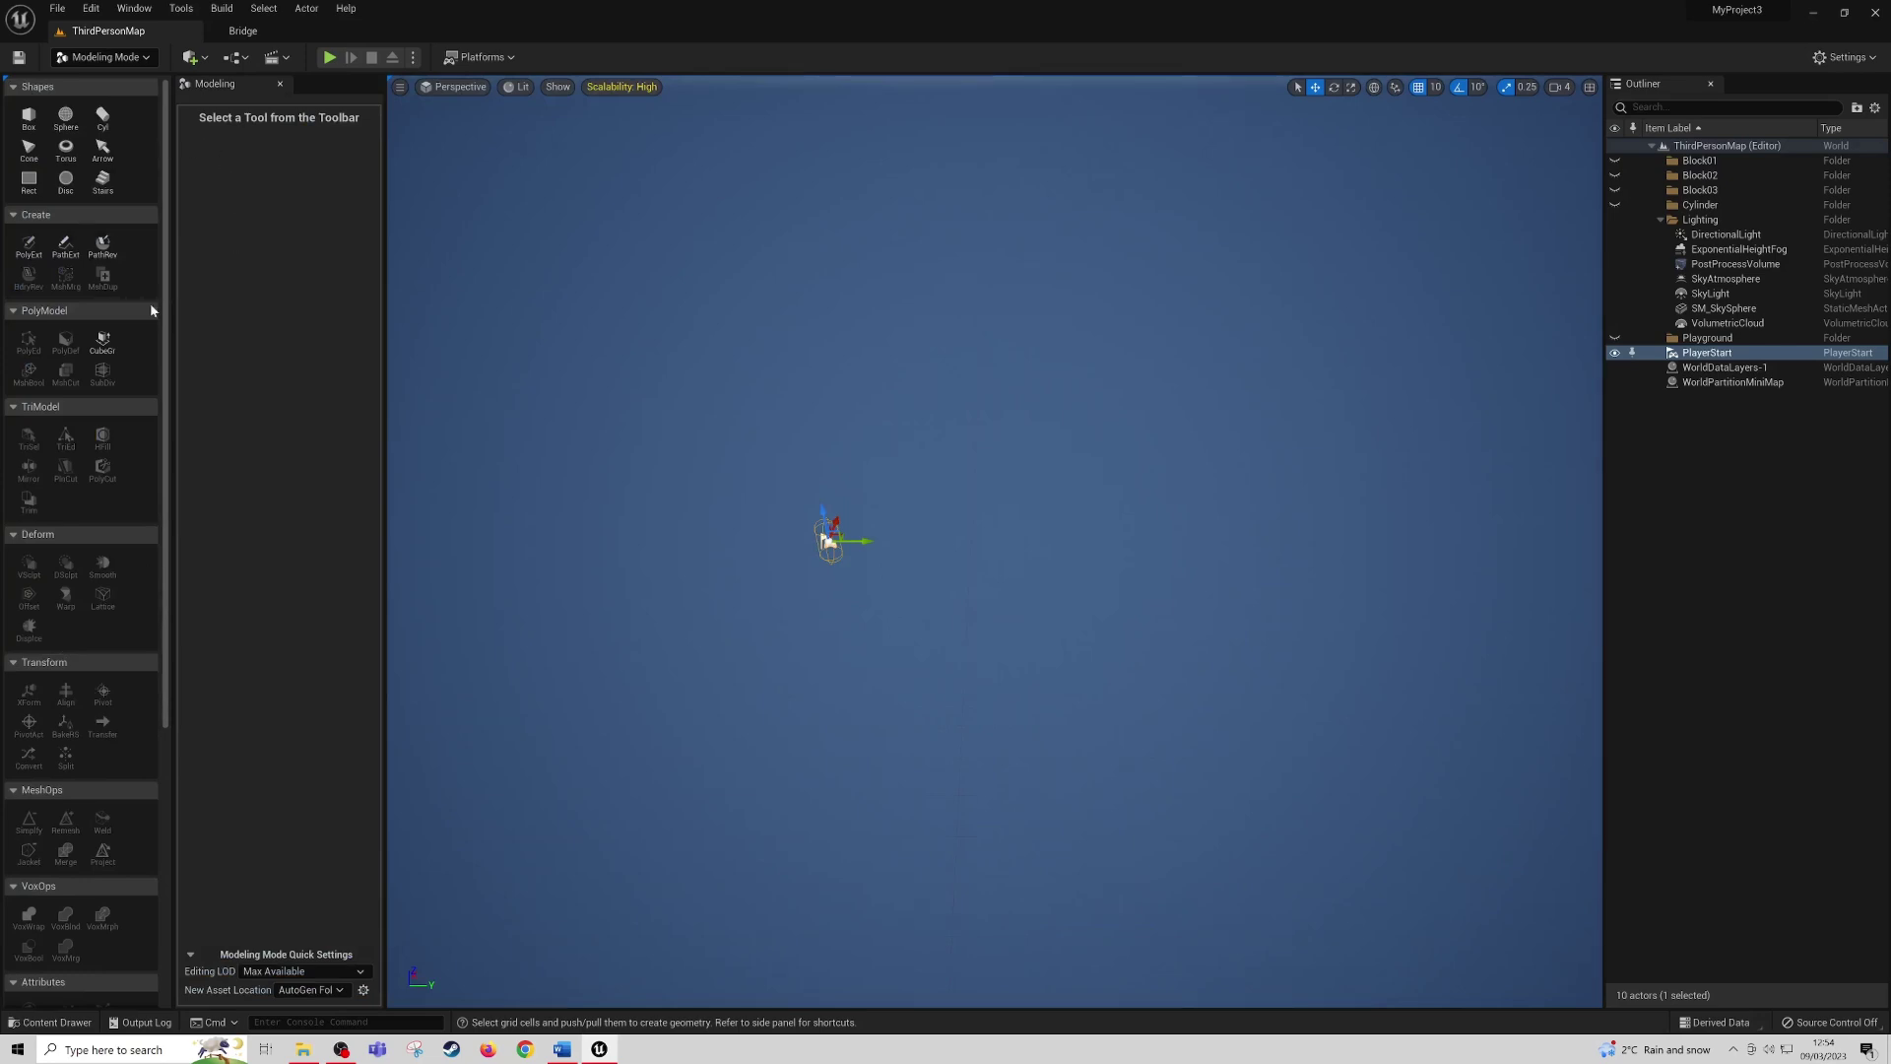
{"action": "left_click", "coordinate": [102, 342]}
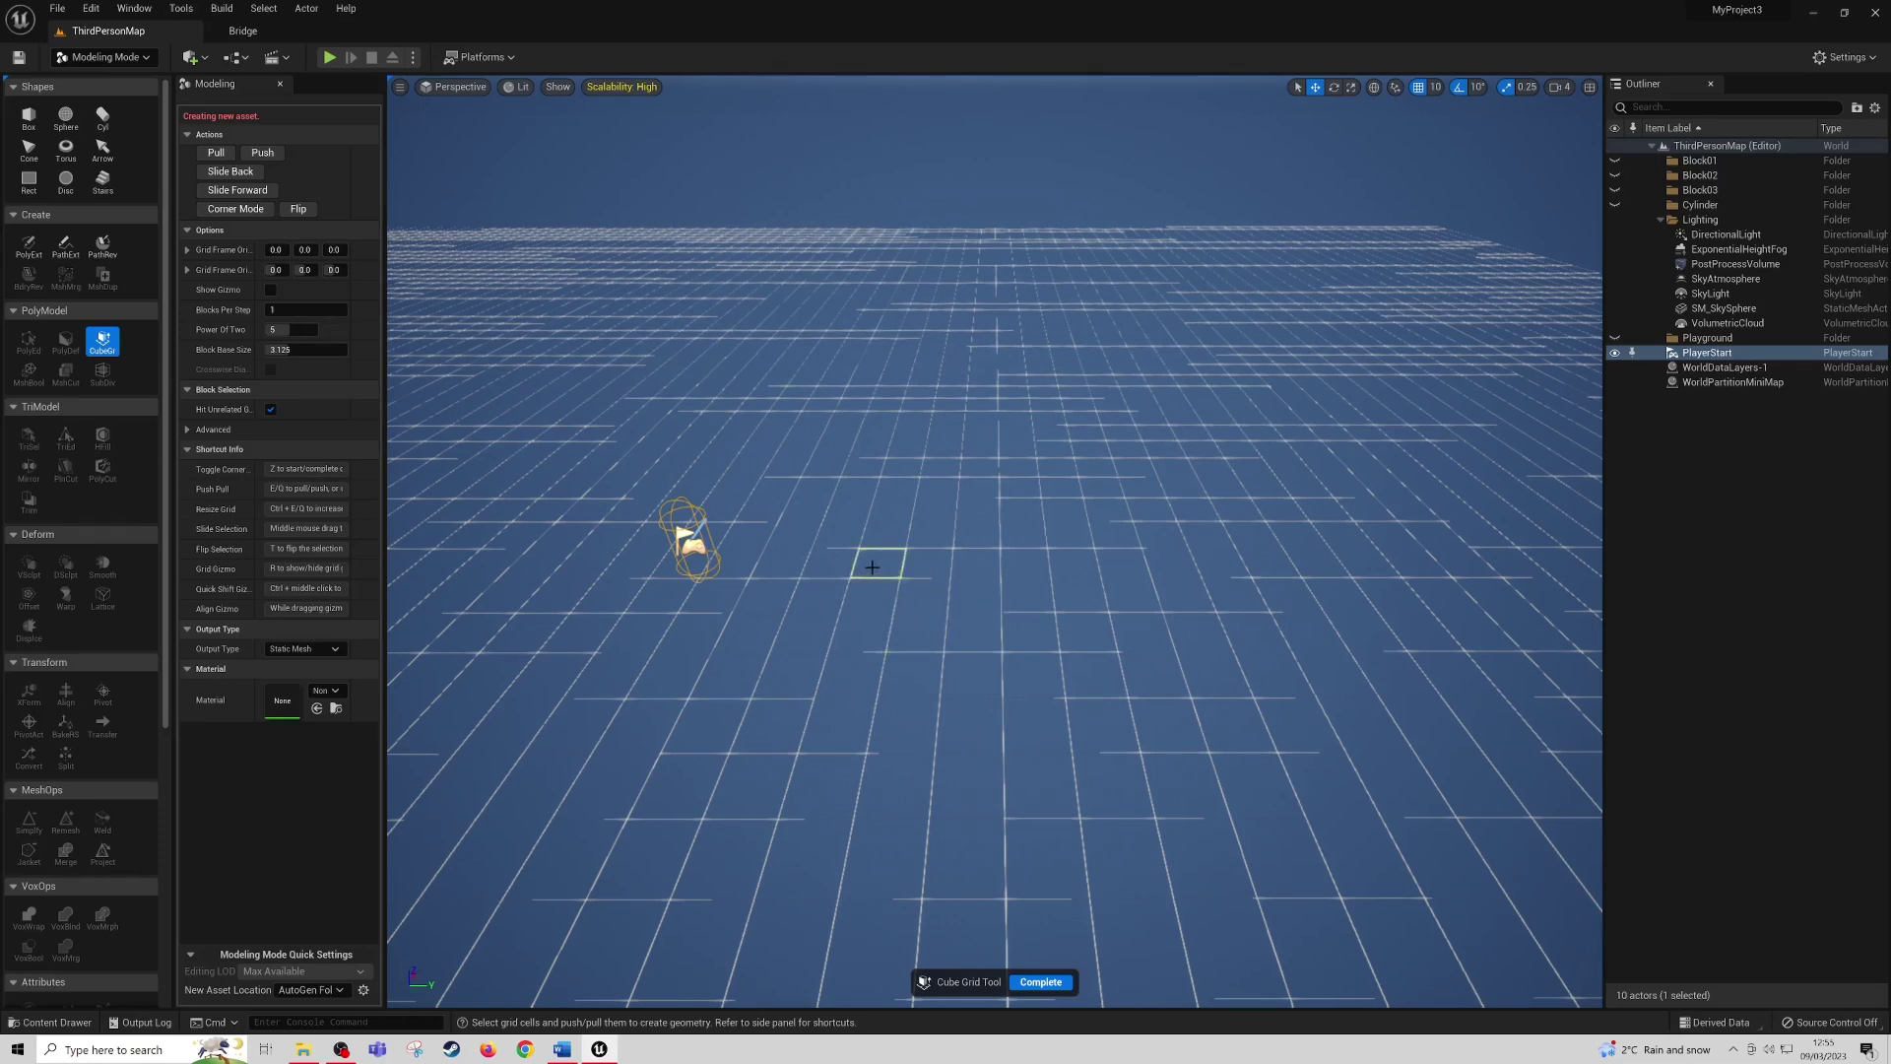
{"action": "left_click_drag", "start_coordinate": [879, 564], "coordinate": [1164, 736]}
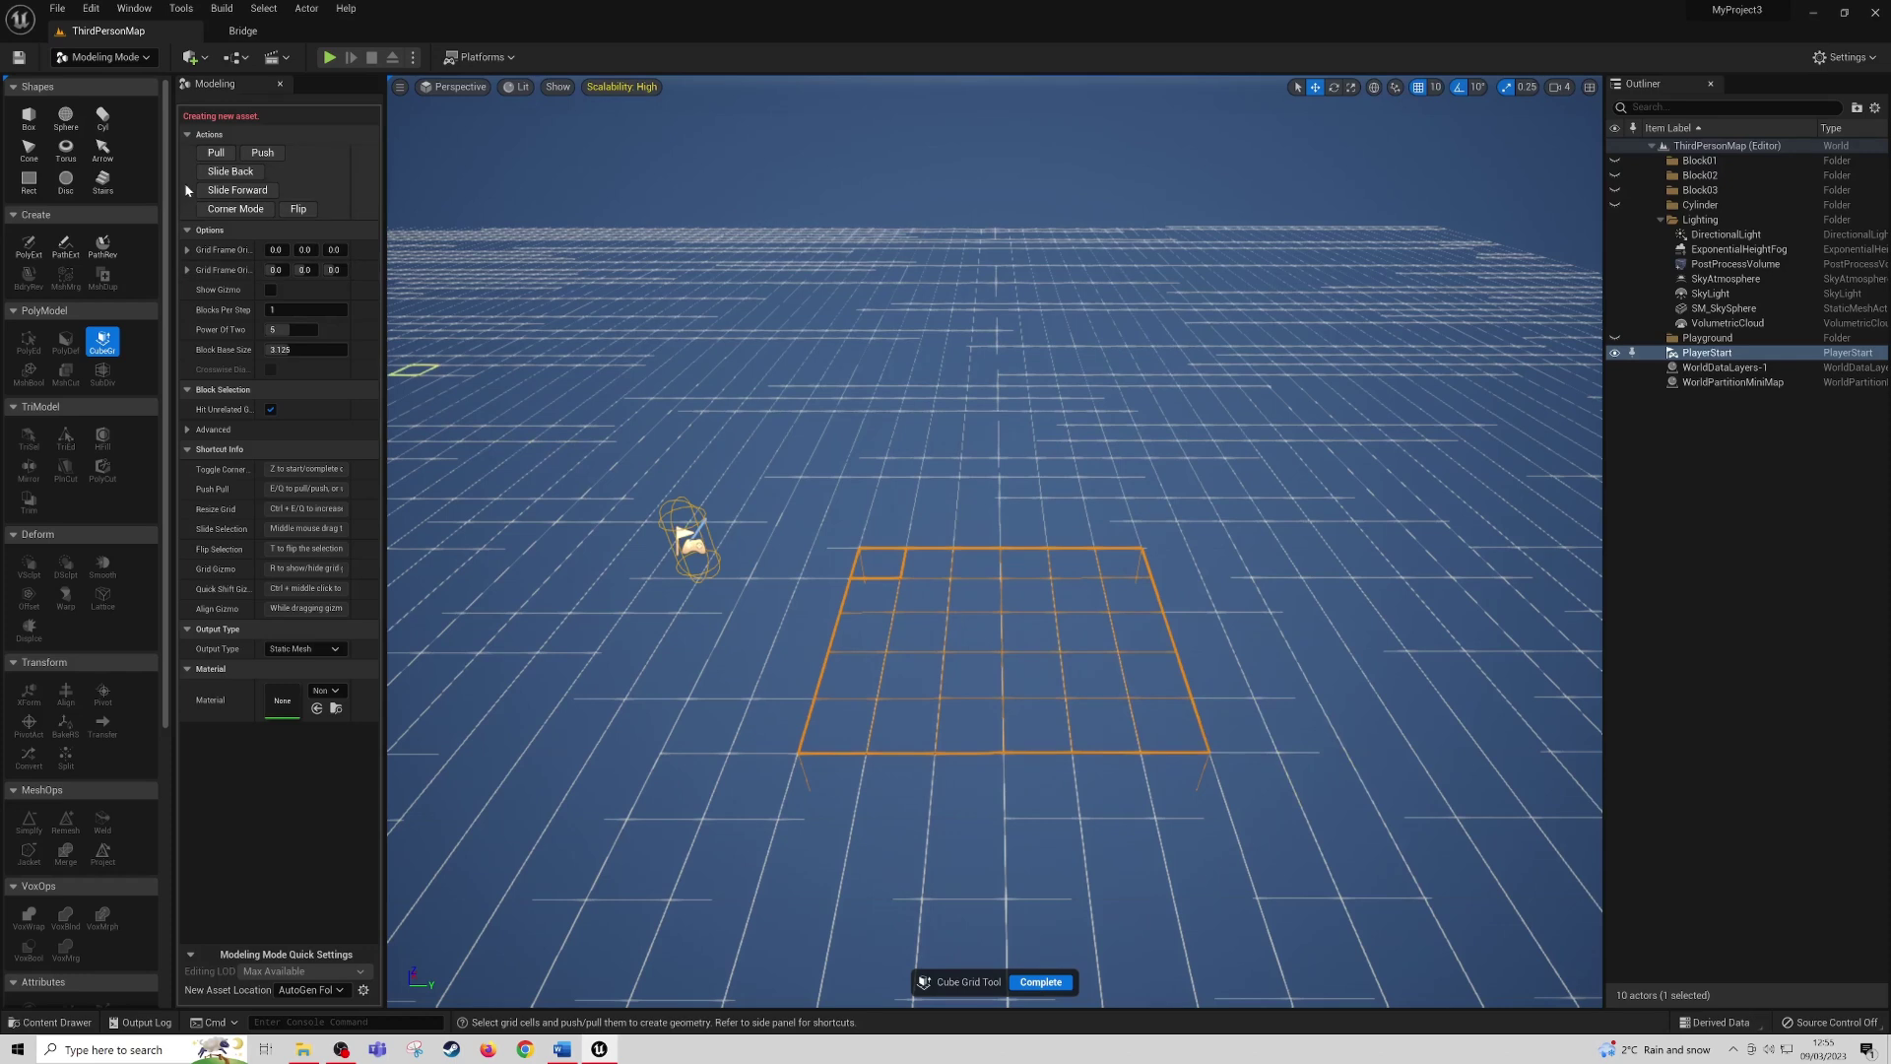
{"action": "left_click", "coordinate": [214, 154]}
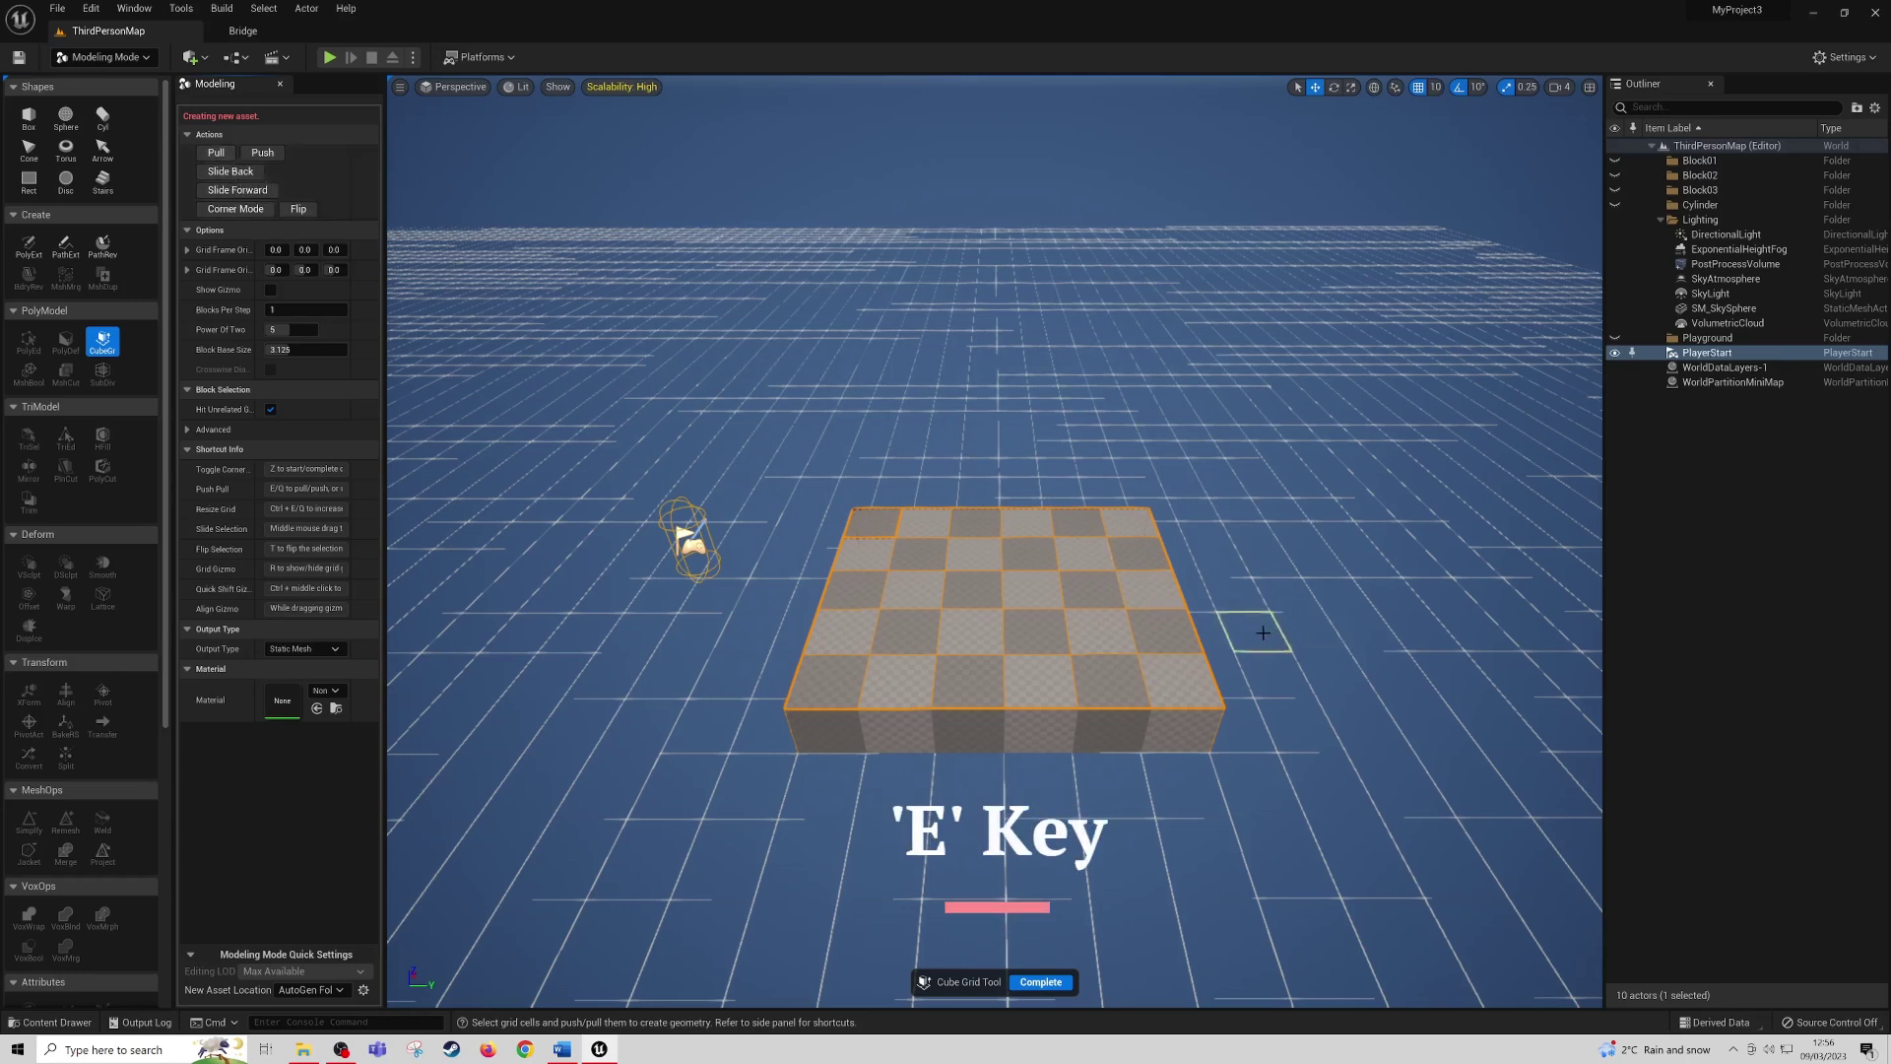
- Pull the whole top face of the block up several more cells
{"action": "key", "text": "e"}
{"action": "key", "text": "e"}
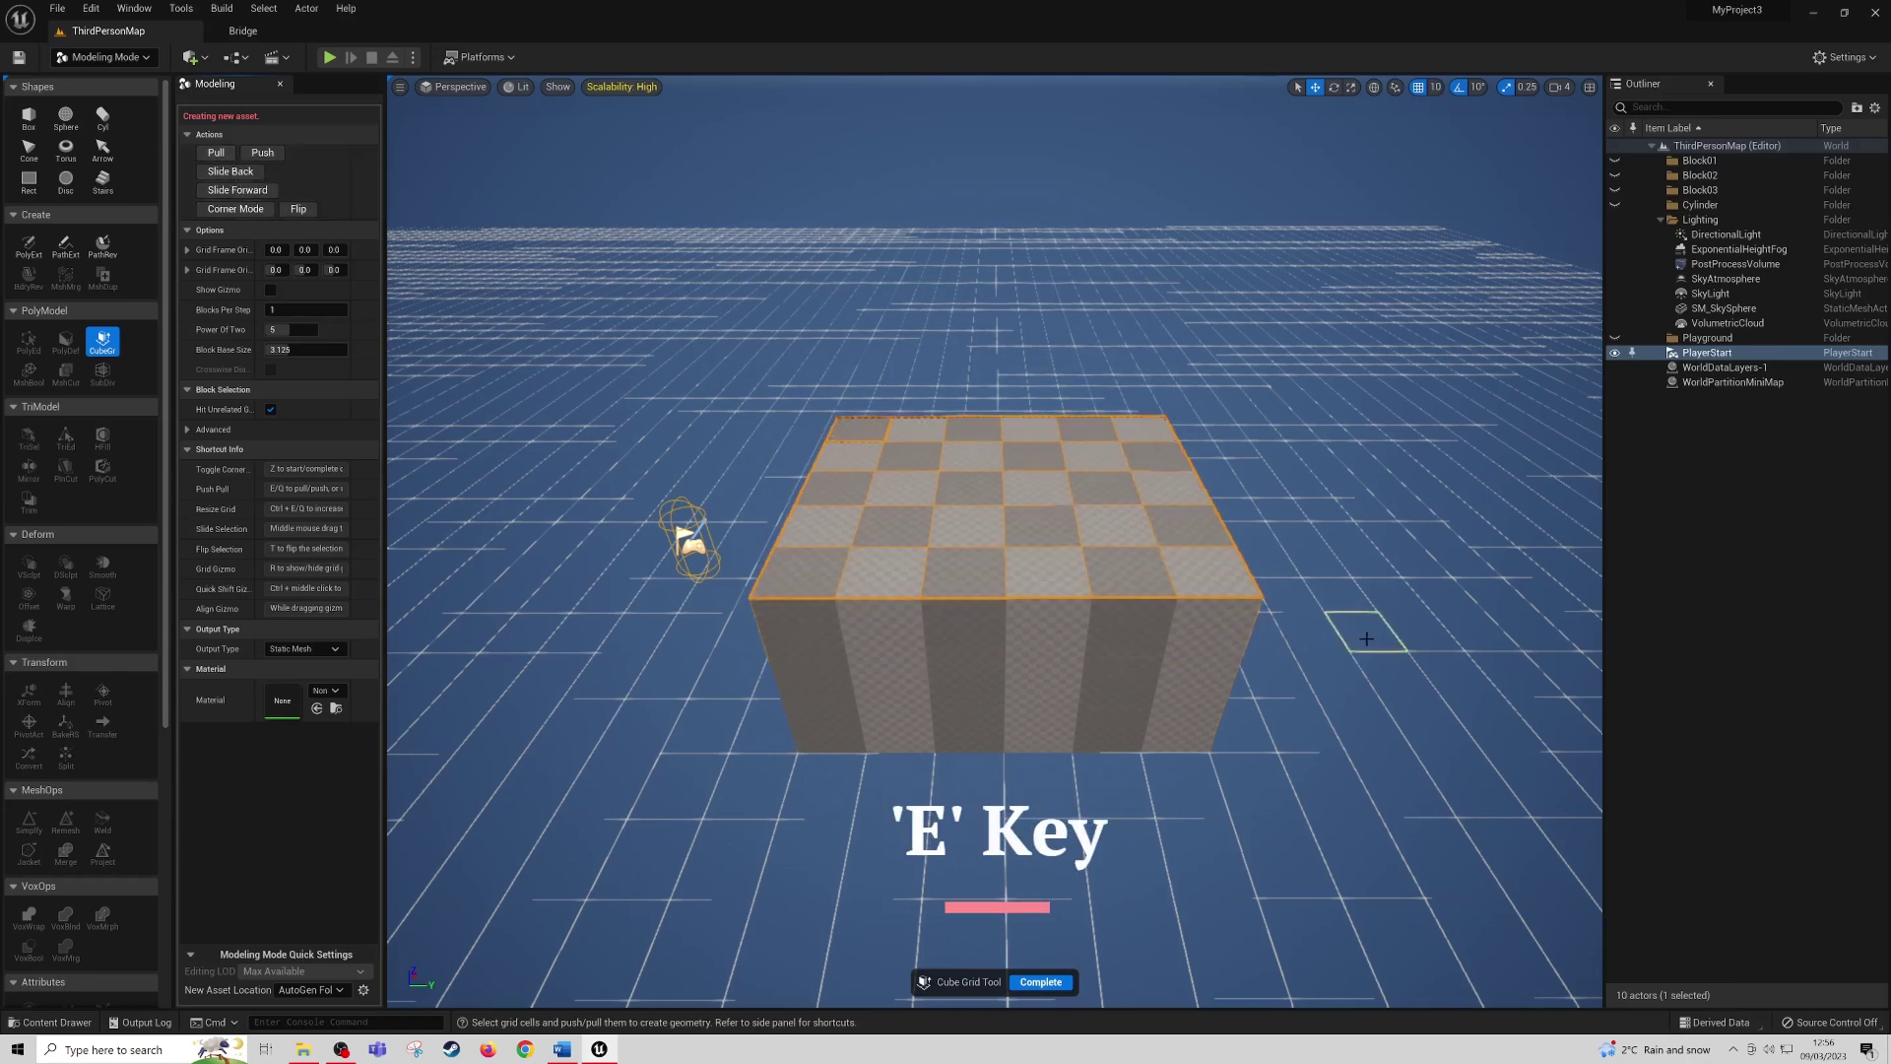
{"action": "key", "text": "e"}
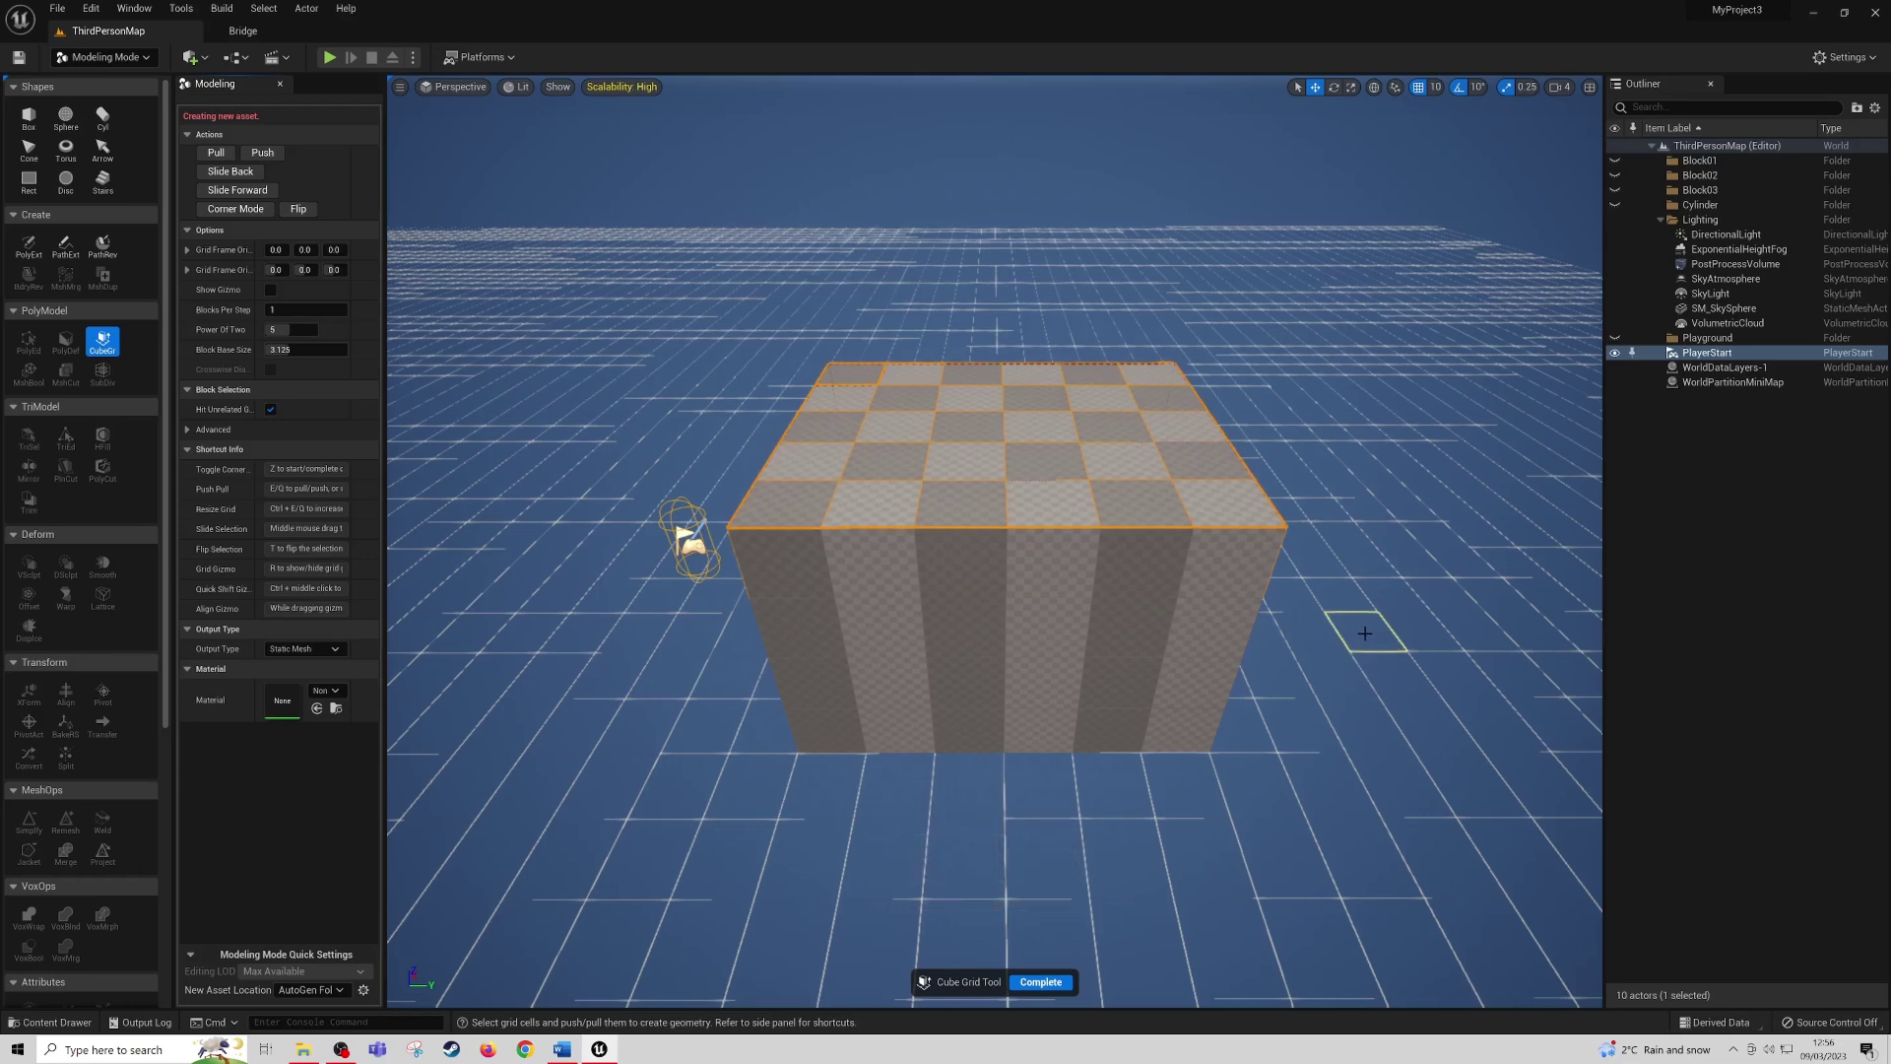
{"action": "key", "text": "e"}
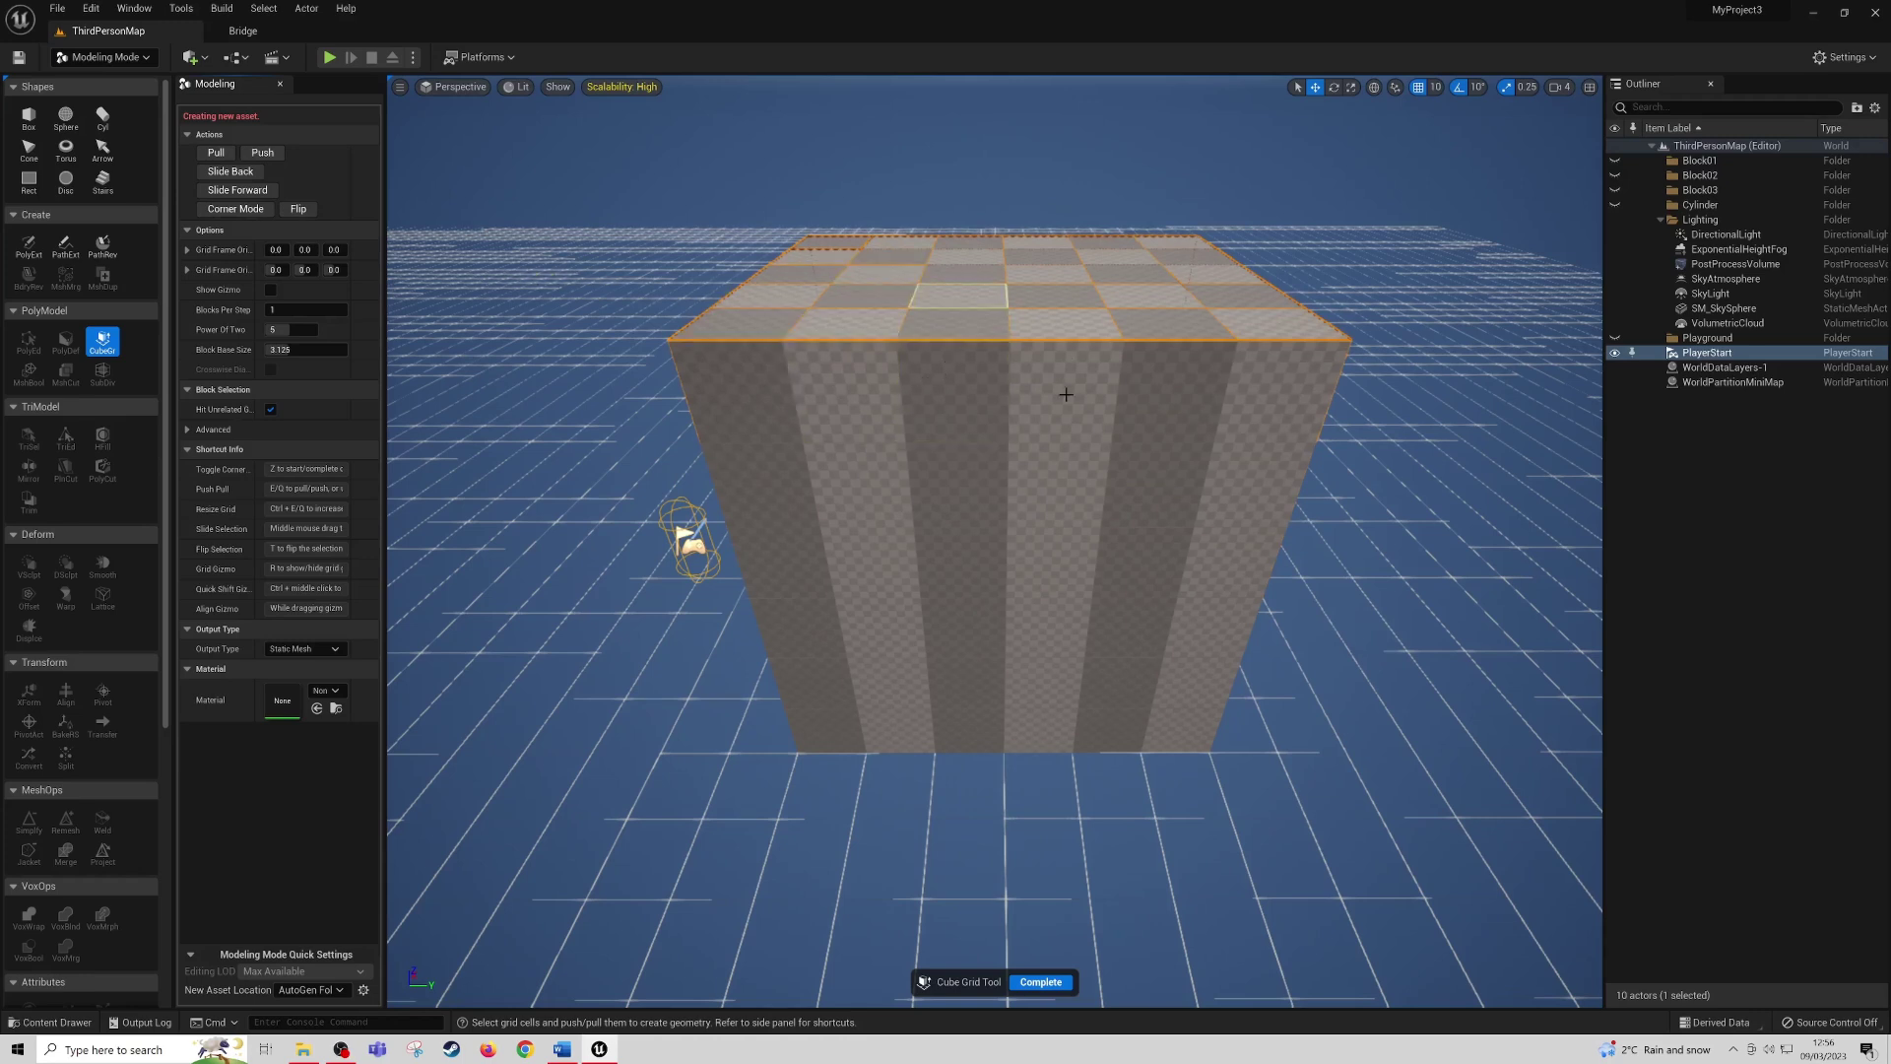
- Push the whole top face of the block back down by four cells
{"action": "left_click", "coordinate": [262, 153]}
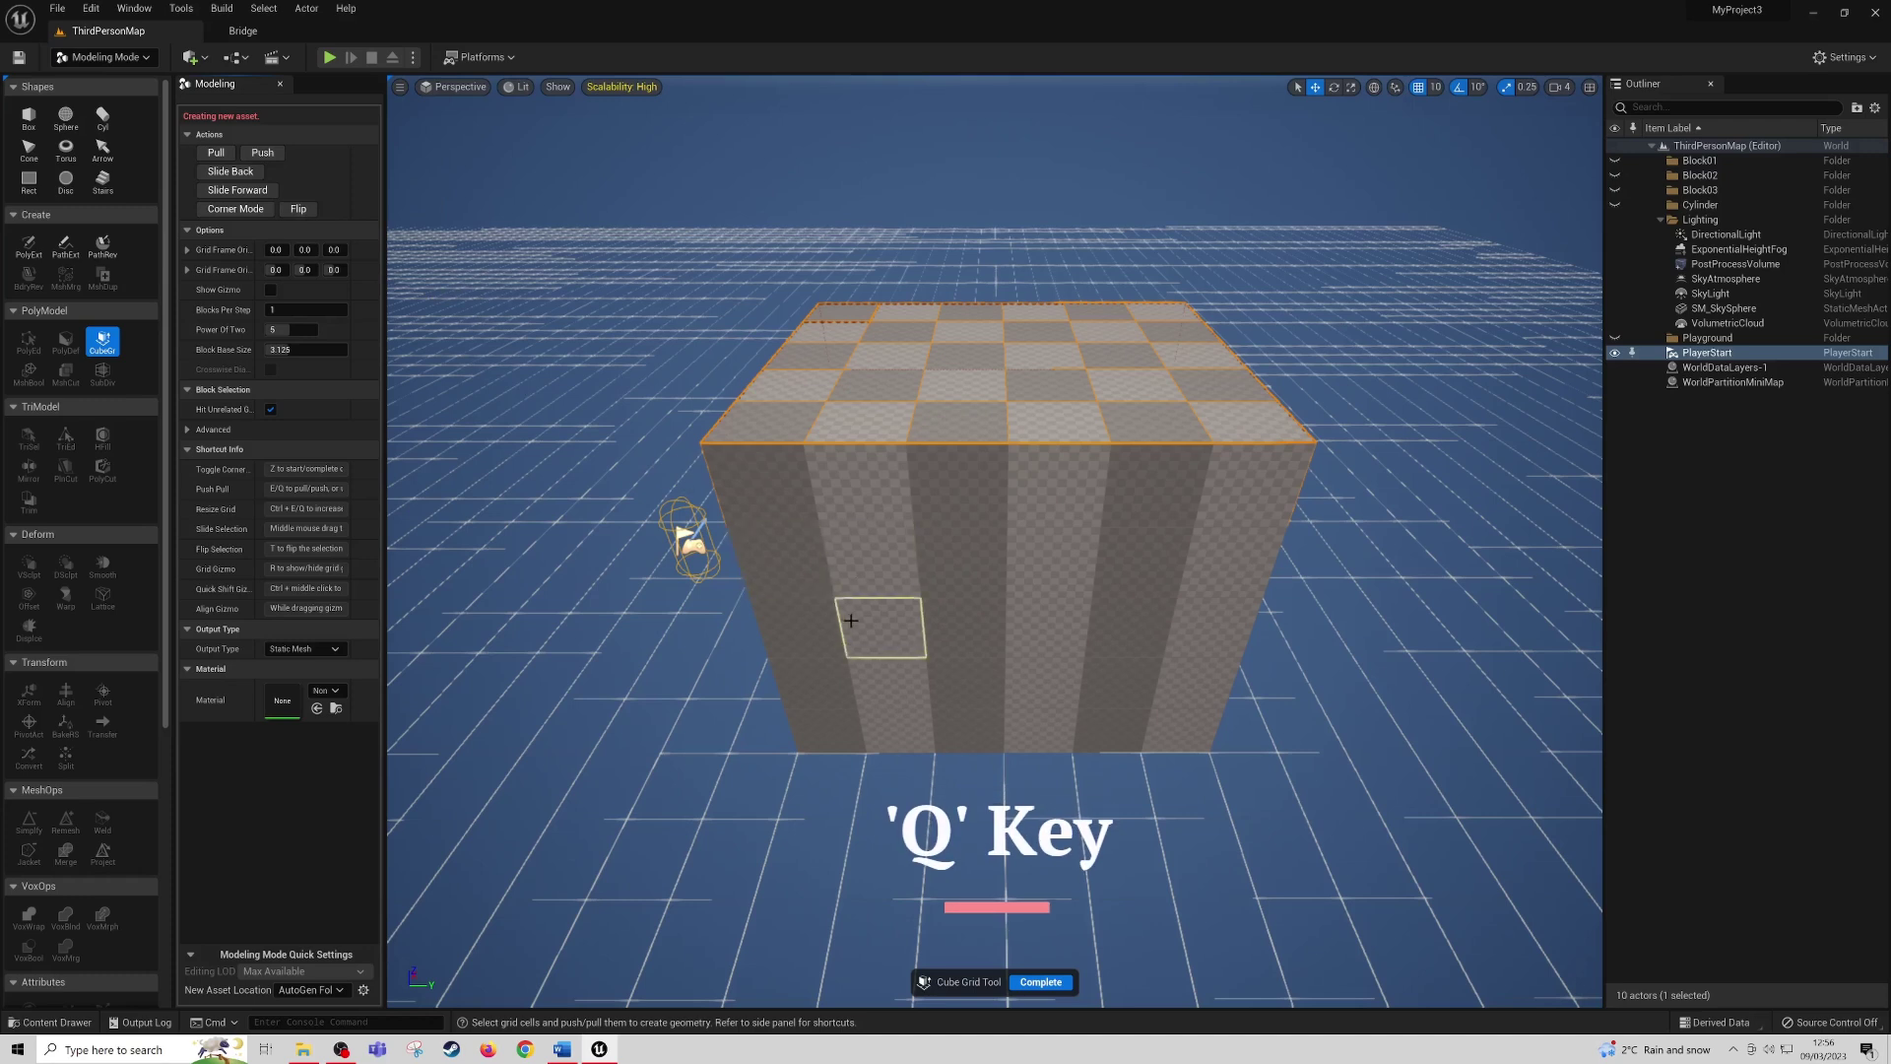
{"action": "key", "text": "q"}
{"action": "key", "text": "q"}
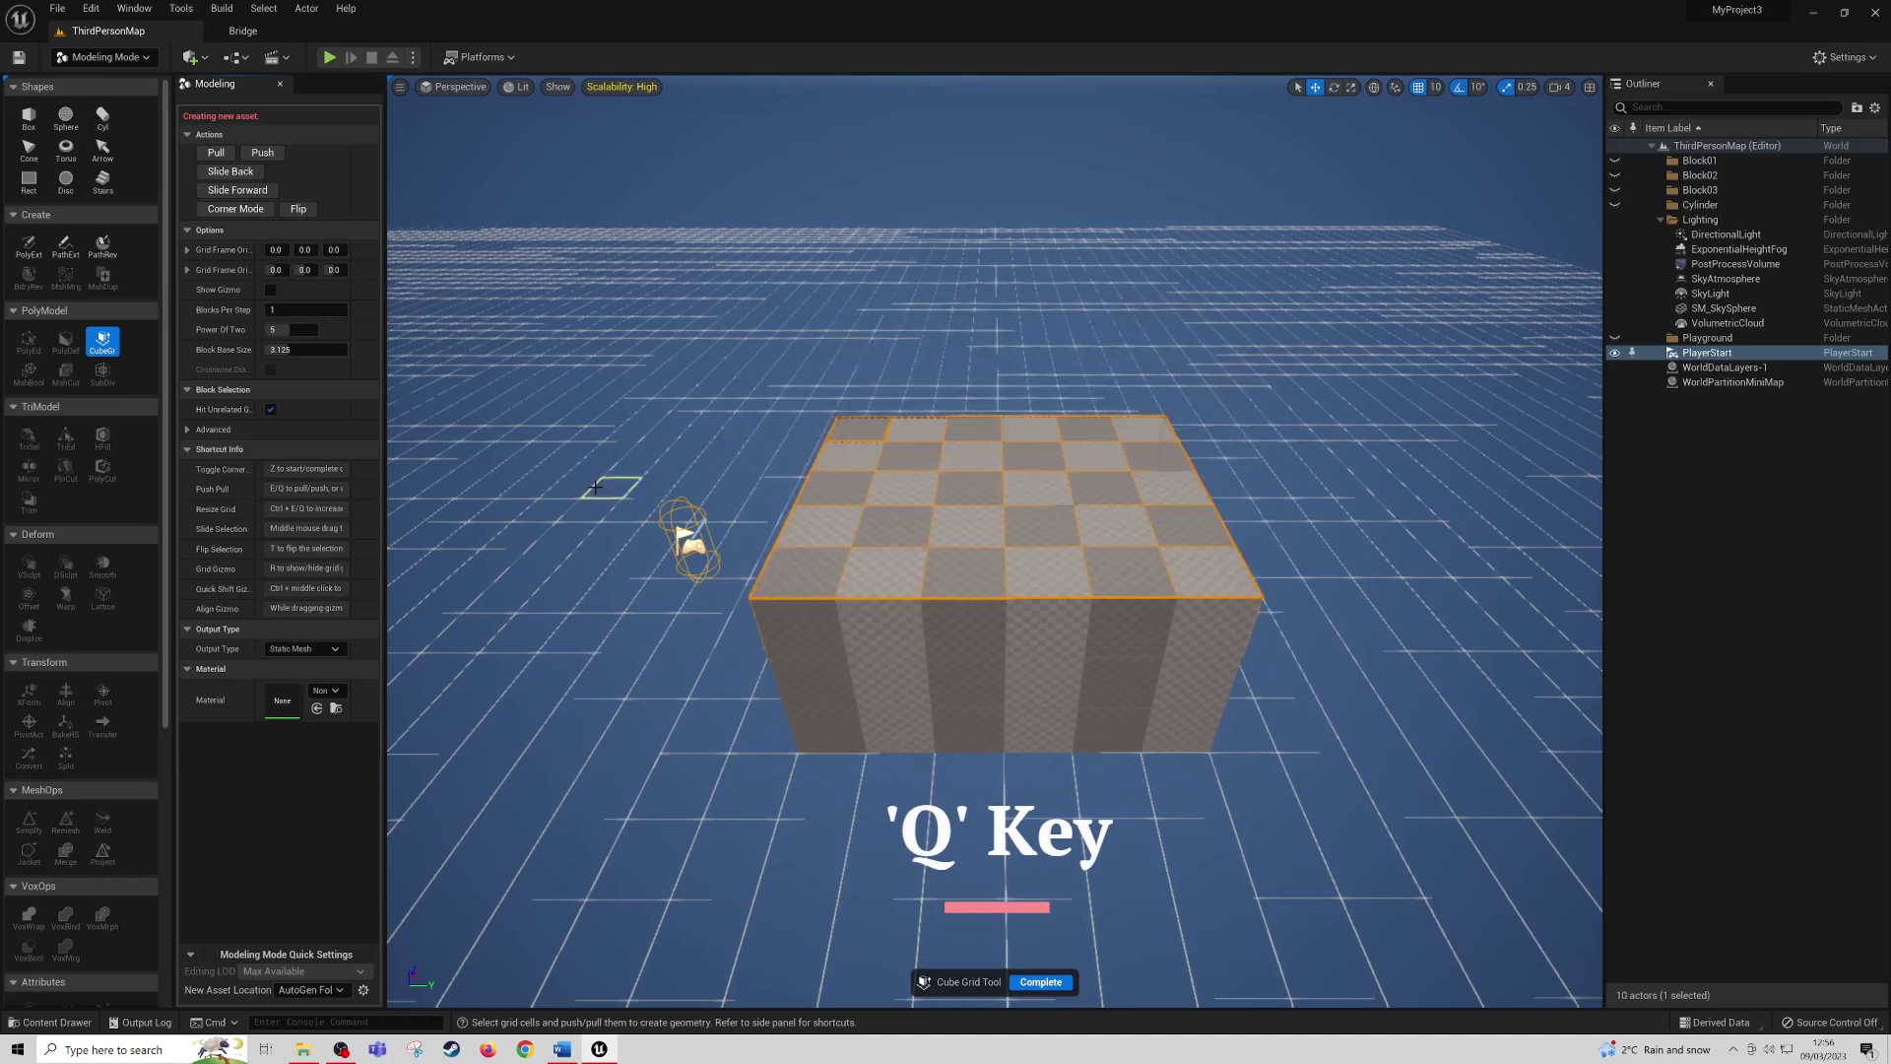
{"action": "key", "text": "q"}
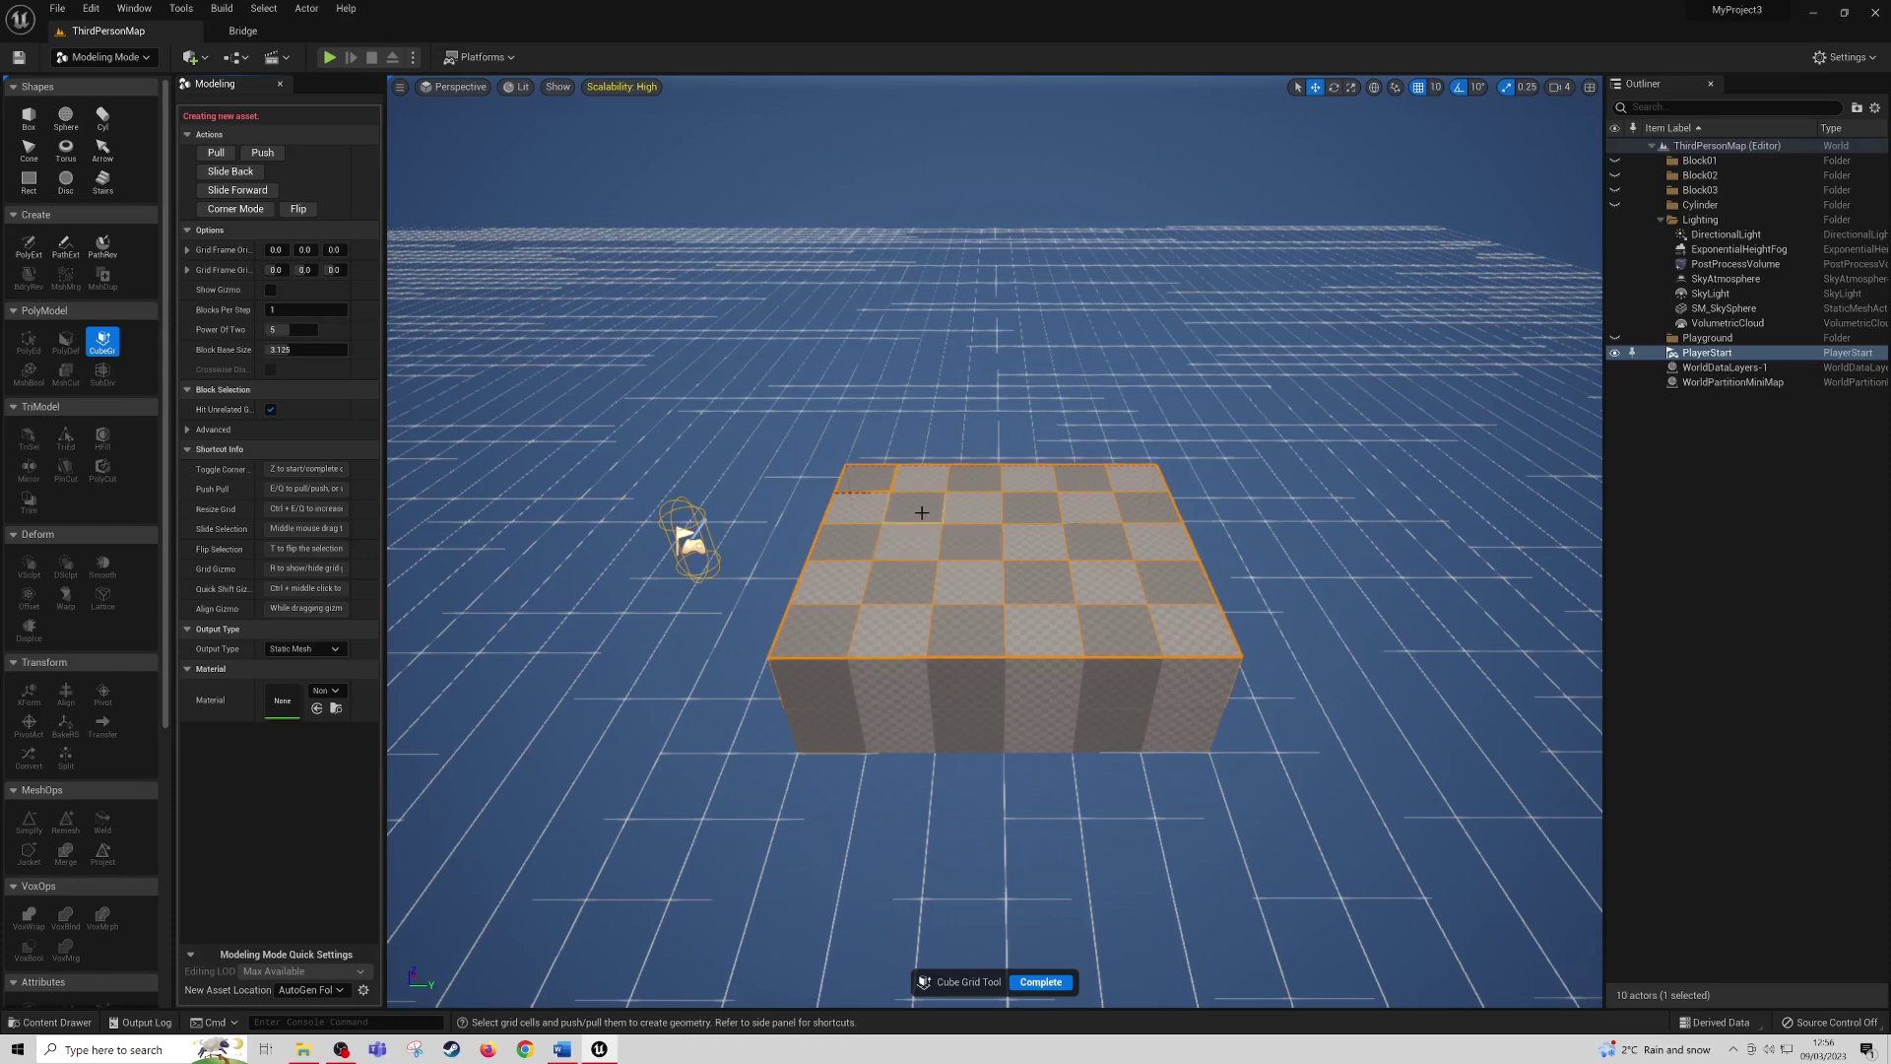
- Select the inner 4 by 3 cells of the block's top and push them down through it to cut a hole
{"action": "left_click_drag", "start_coordinate": [921, 511], "coordinate": [1084, 590]}
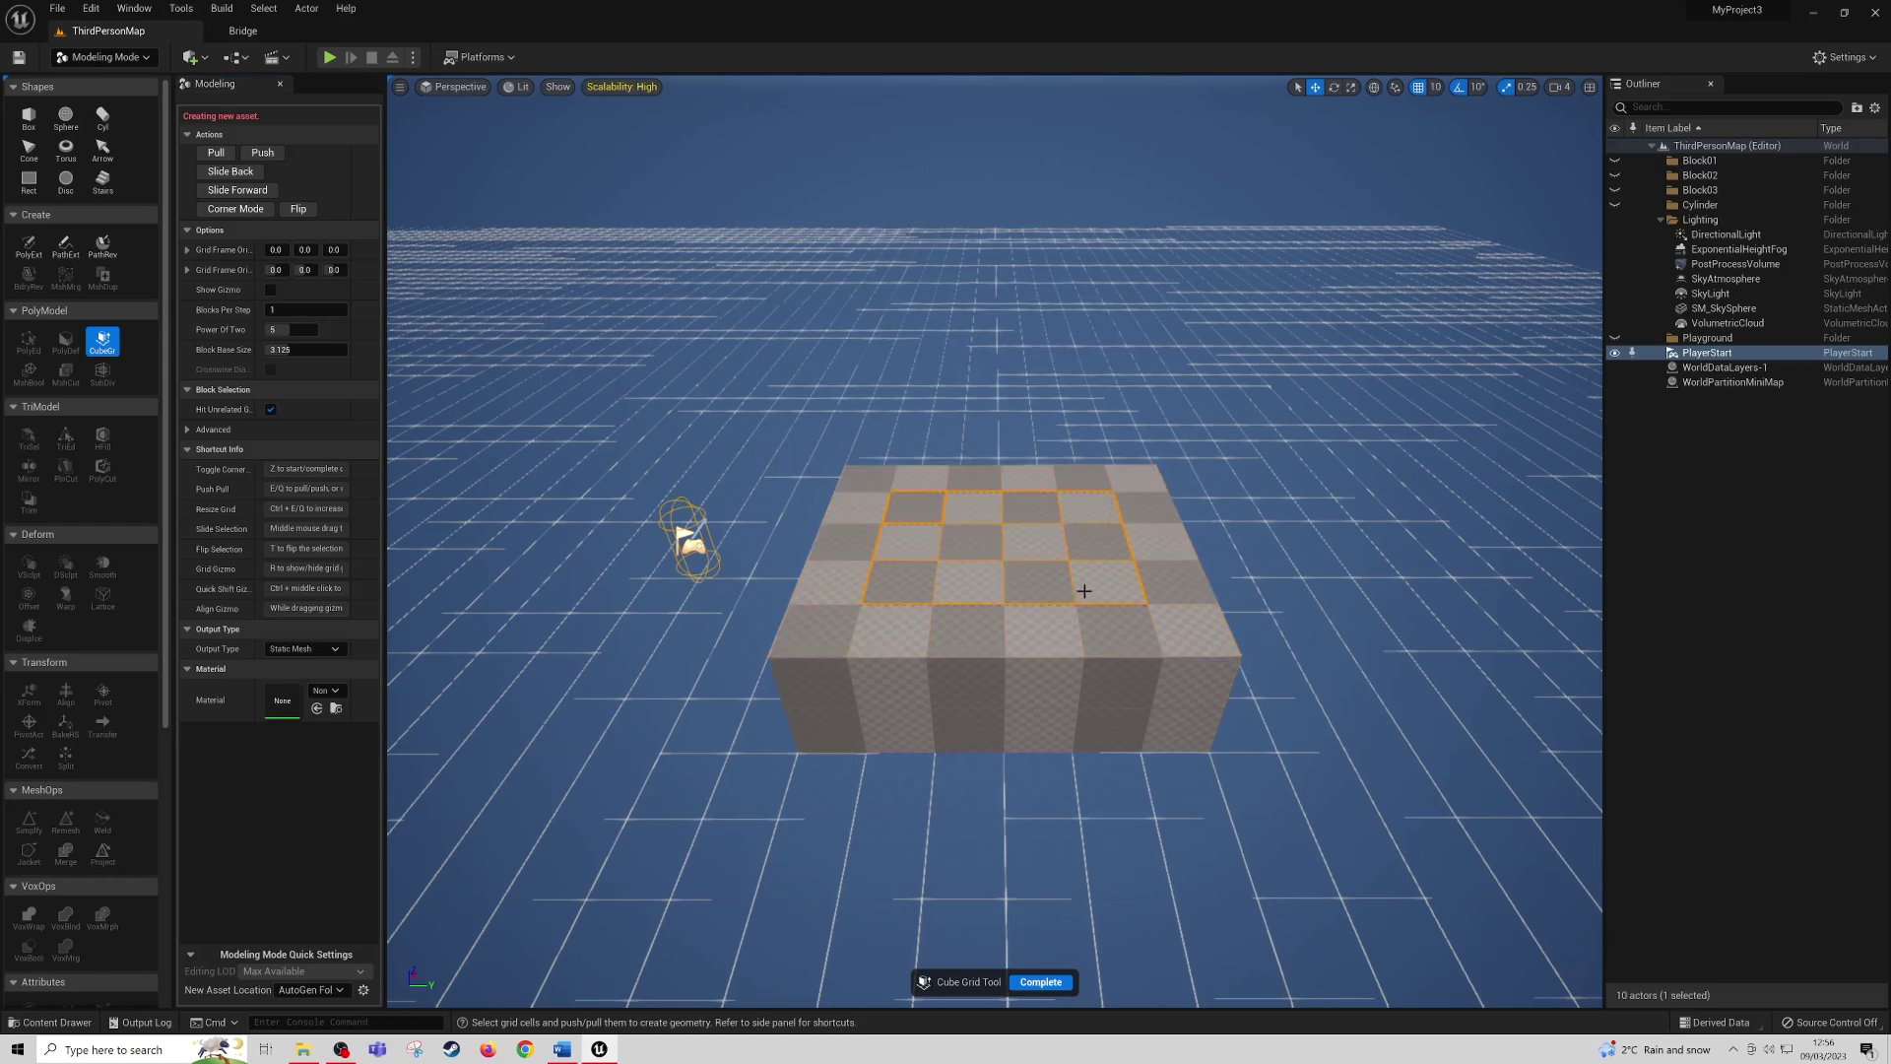
{"action": "left_click", "coordinate": [273, 153]}
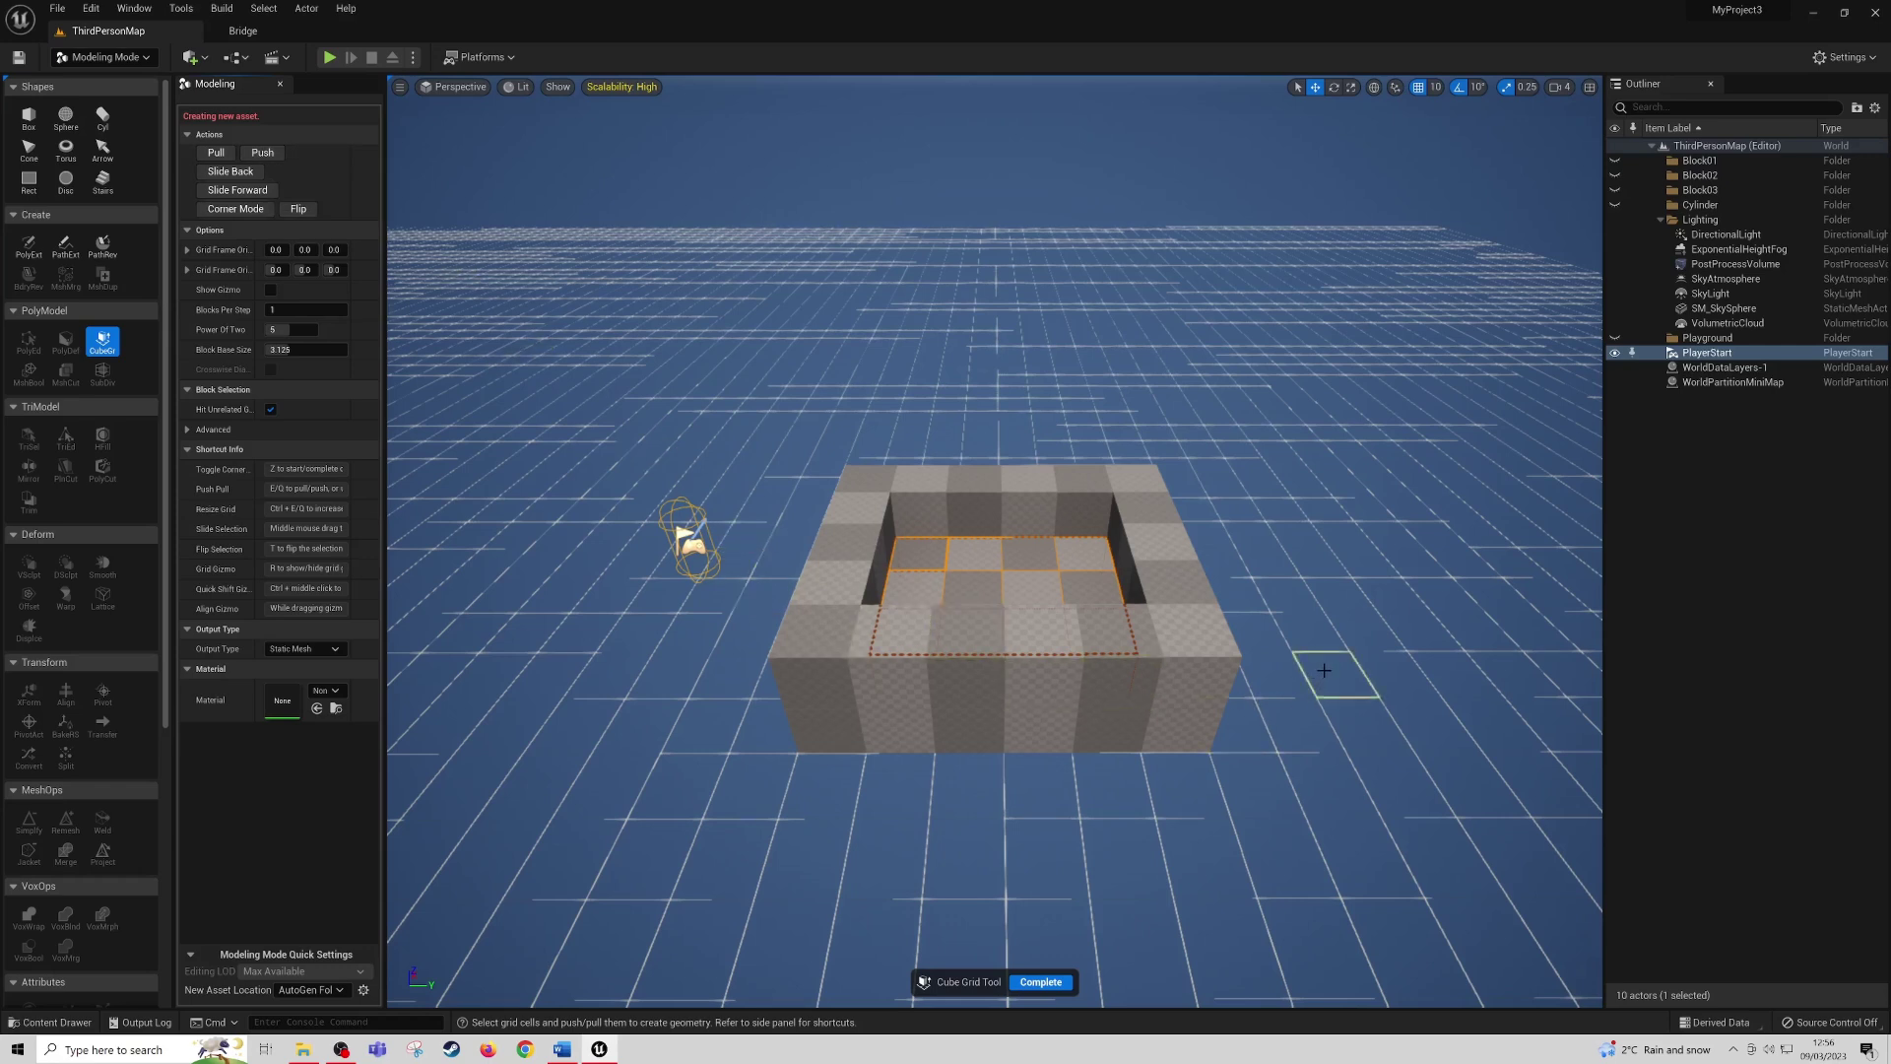
{"action": "key", "text": "q"}
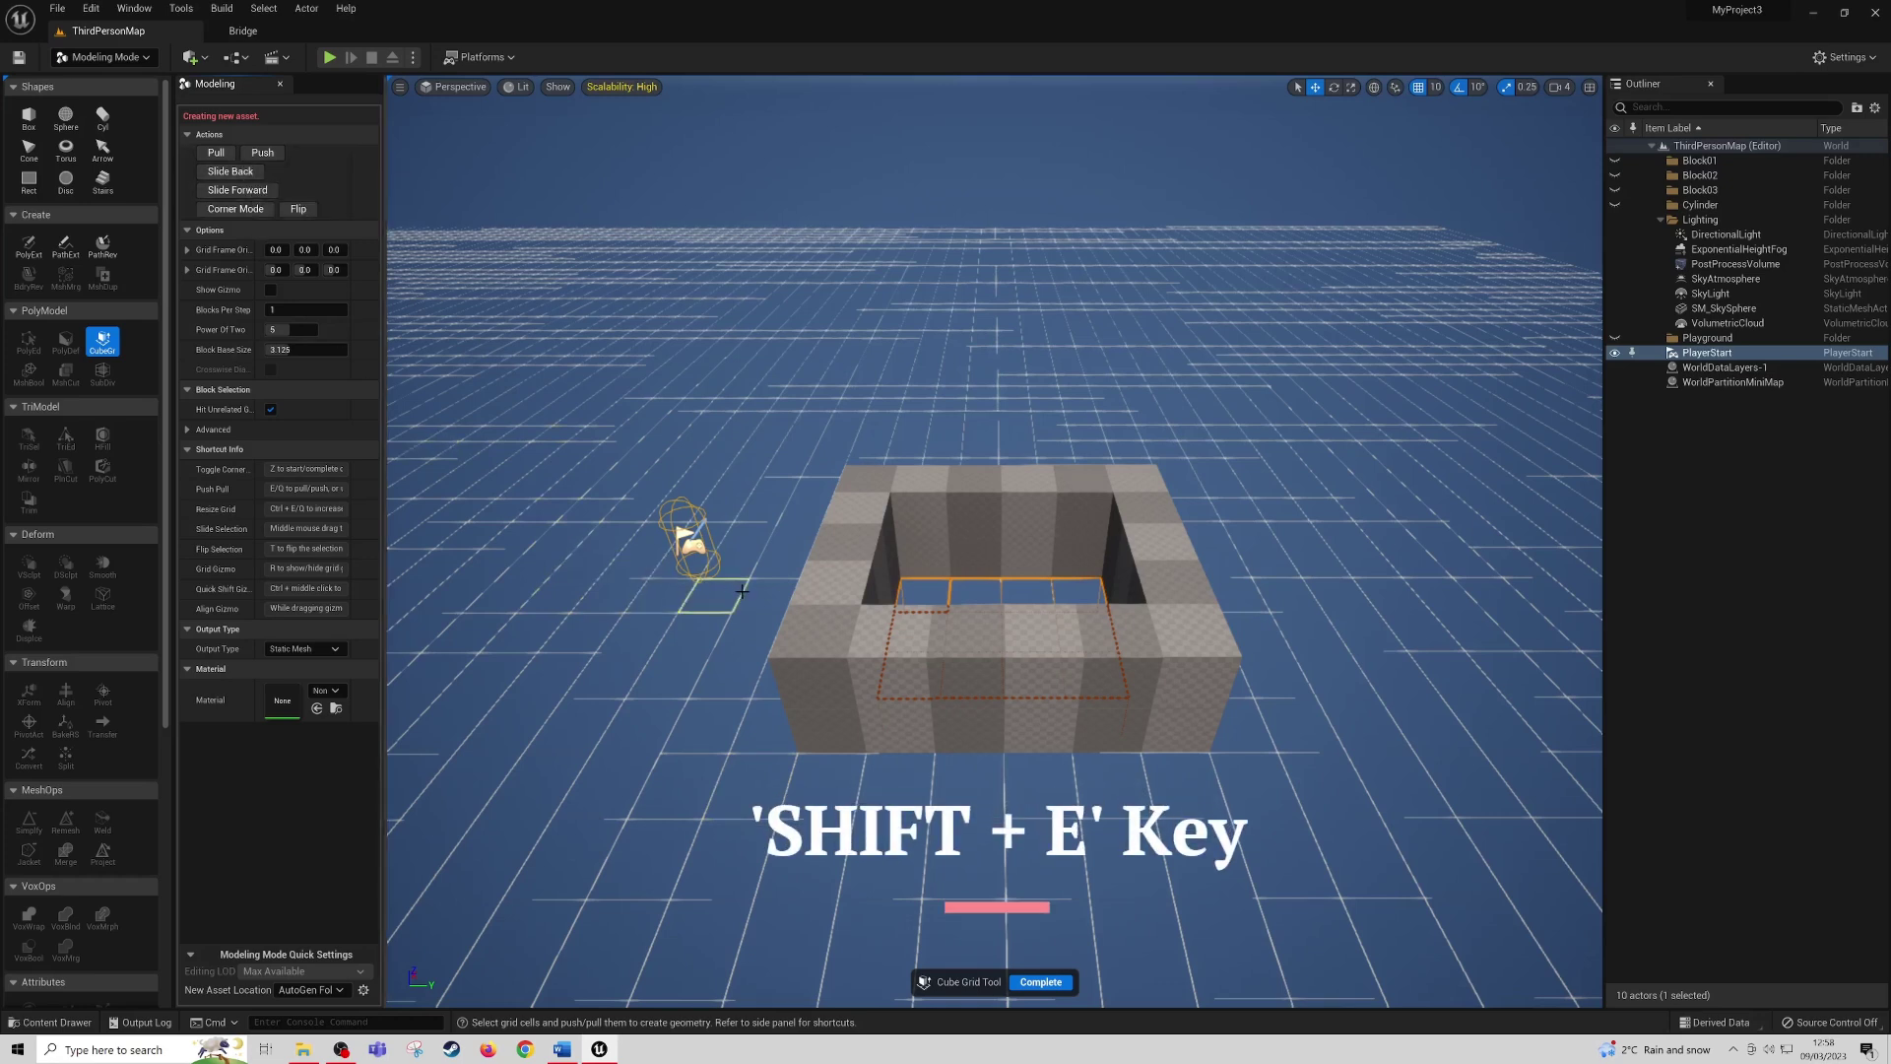
- Slide the selection from the hole's bottom up four cells above the block without geometry, and pull it up one cell into a floating slab
{"action": "key", "text": "shift+e"}
{"action": "key", "text": "shift+e"}
{"action": "key", "text": "shift+e"}
{"action": "key", "text": "shift+e"}
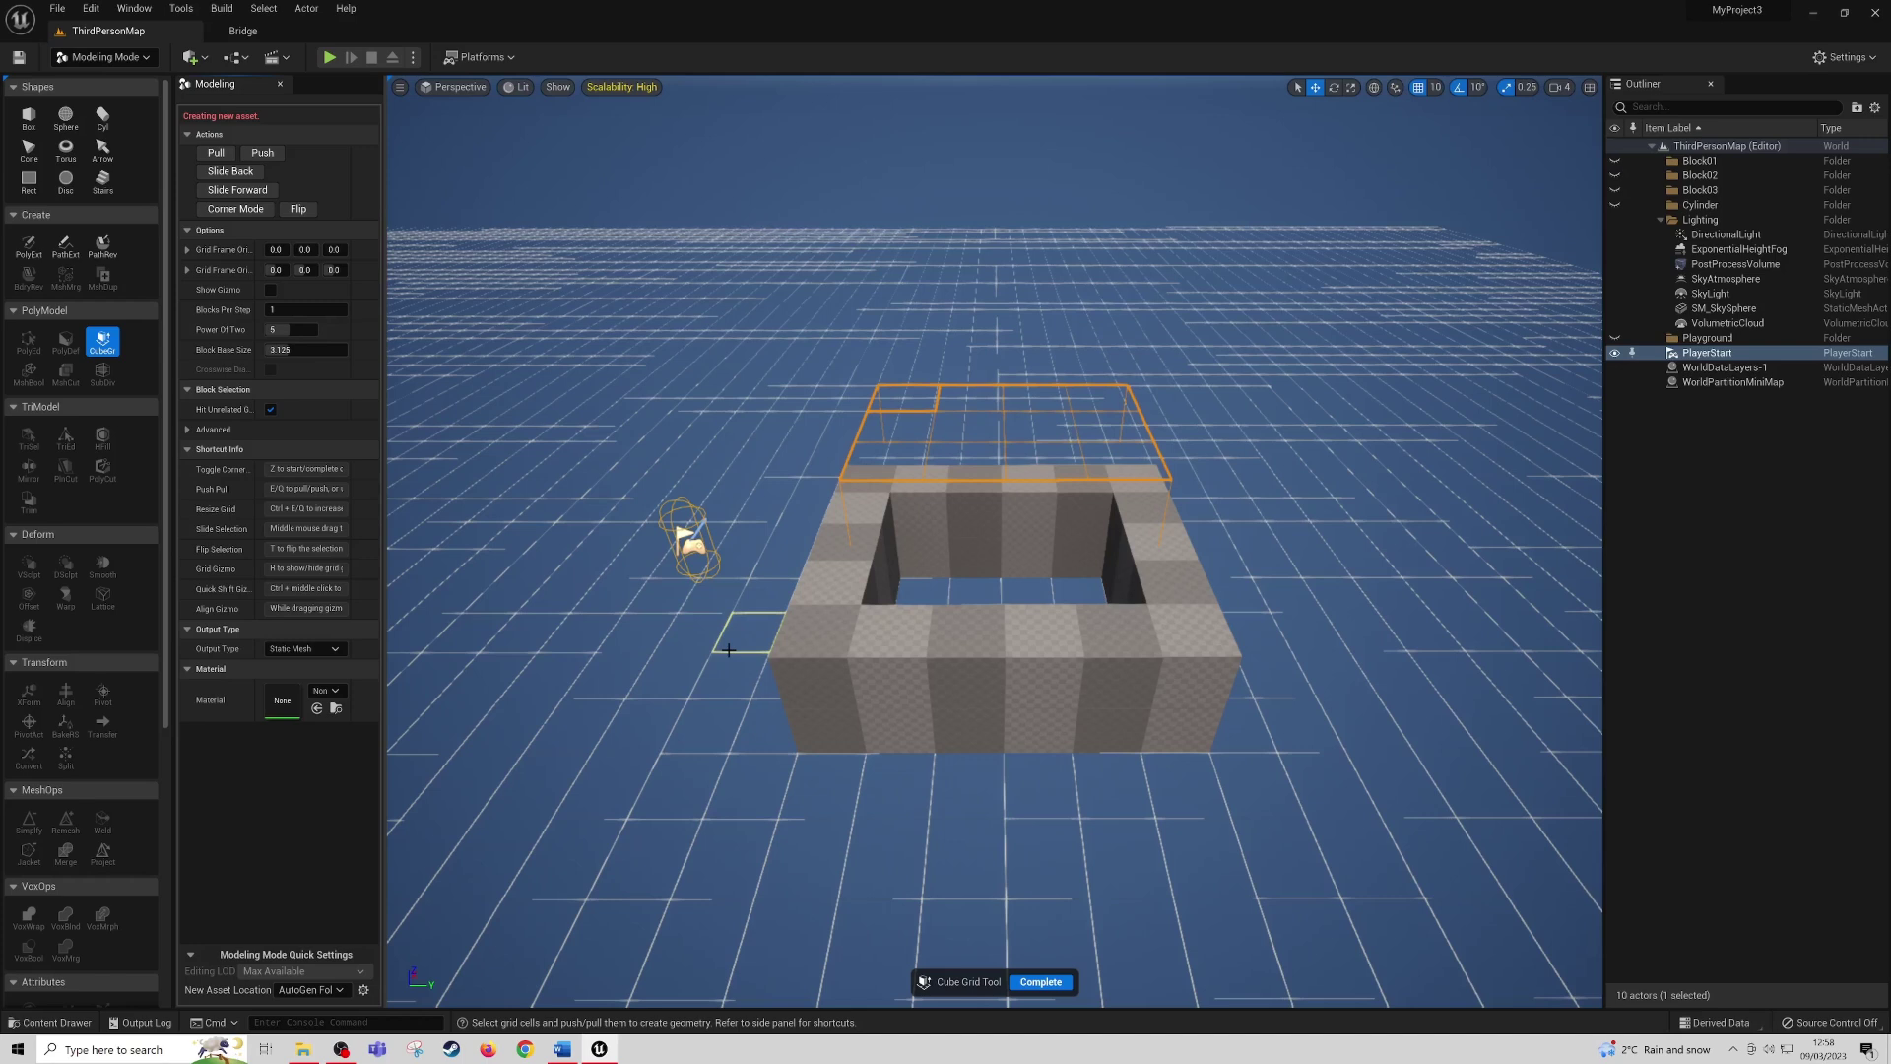
{"action": "key", "text": "e"}
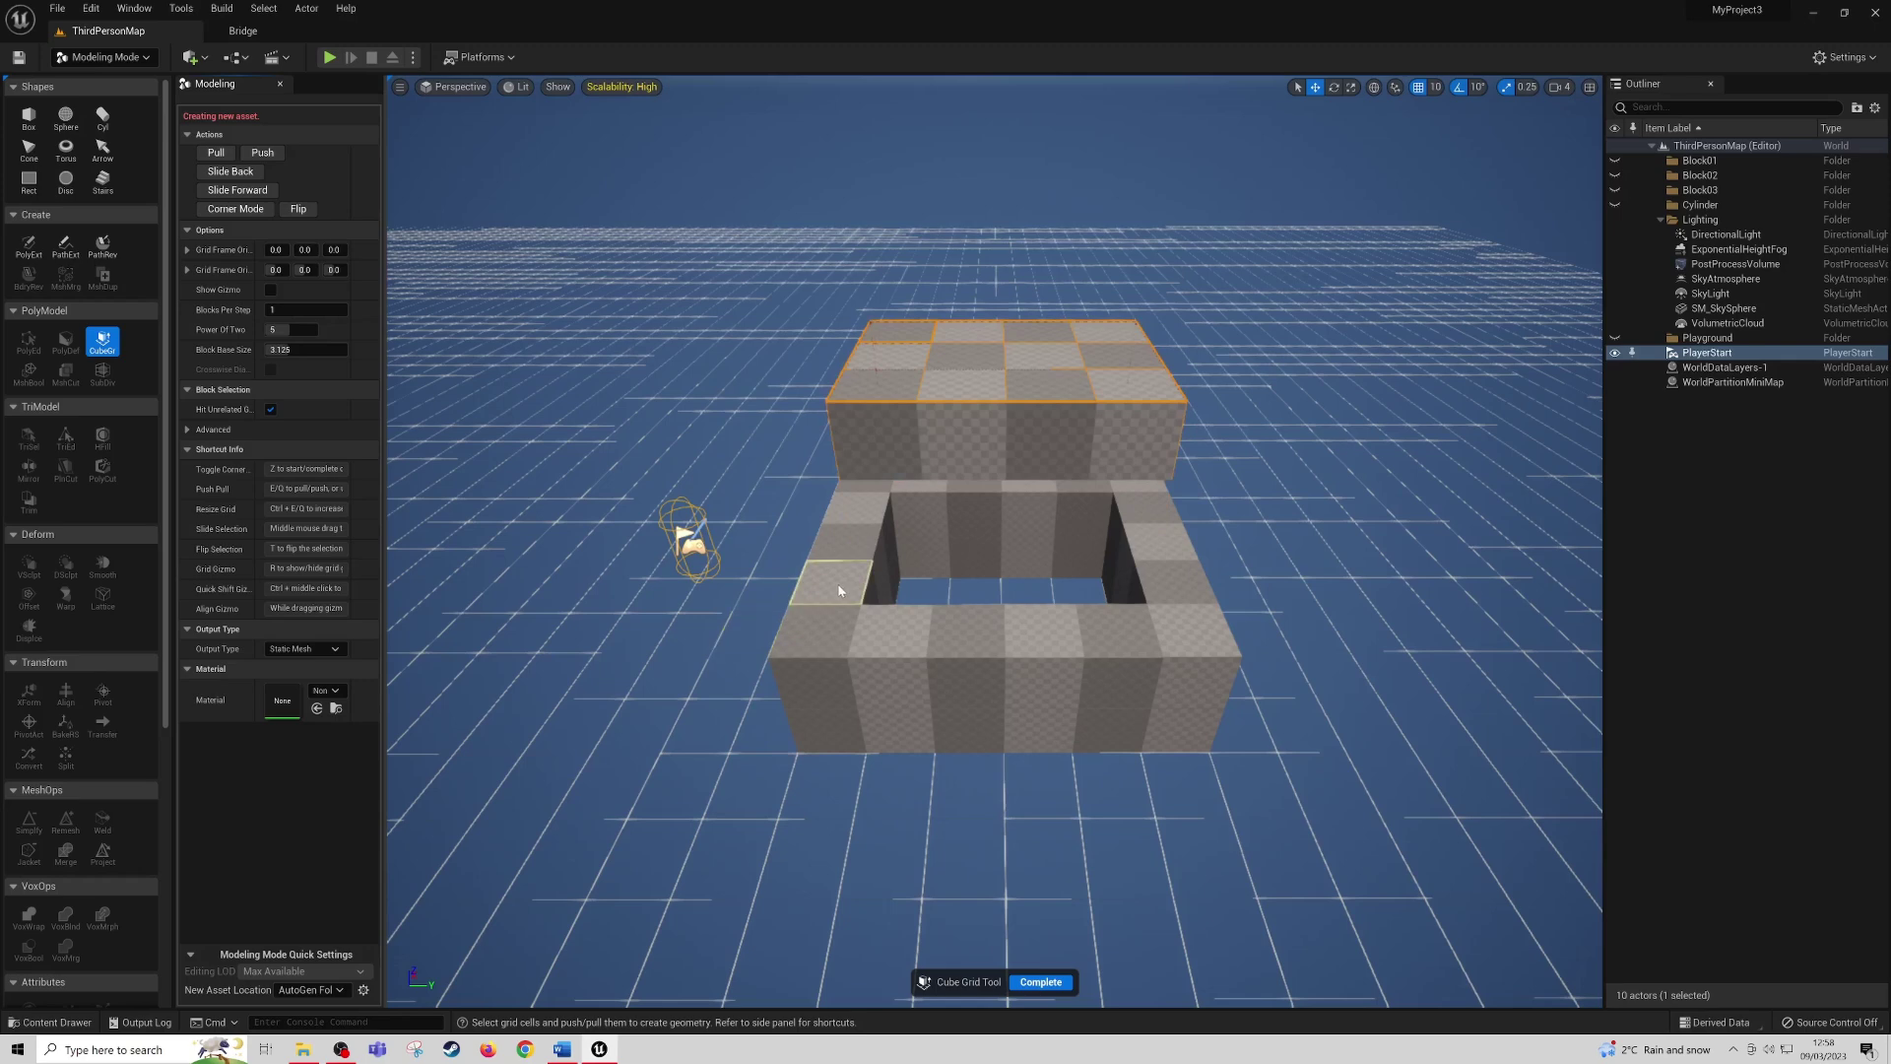
- Select three cells on the floating slab's side, slide the selection back two cells and pull out a separate block one cell deep
{"action": "right_click_drag", "start_coordinate": [800, 627], "coordinate": [818, 689]}
{"action": "left_click", "coordinate": [839, 492]}
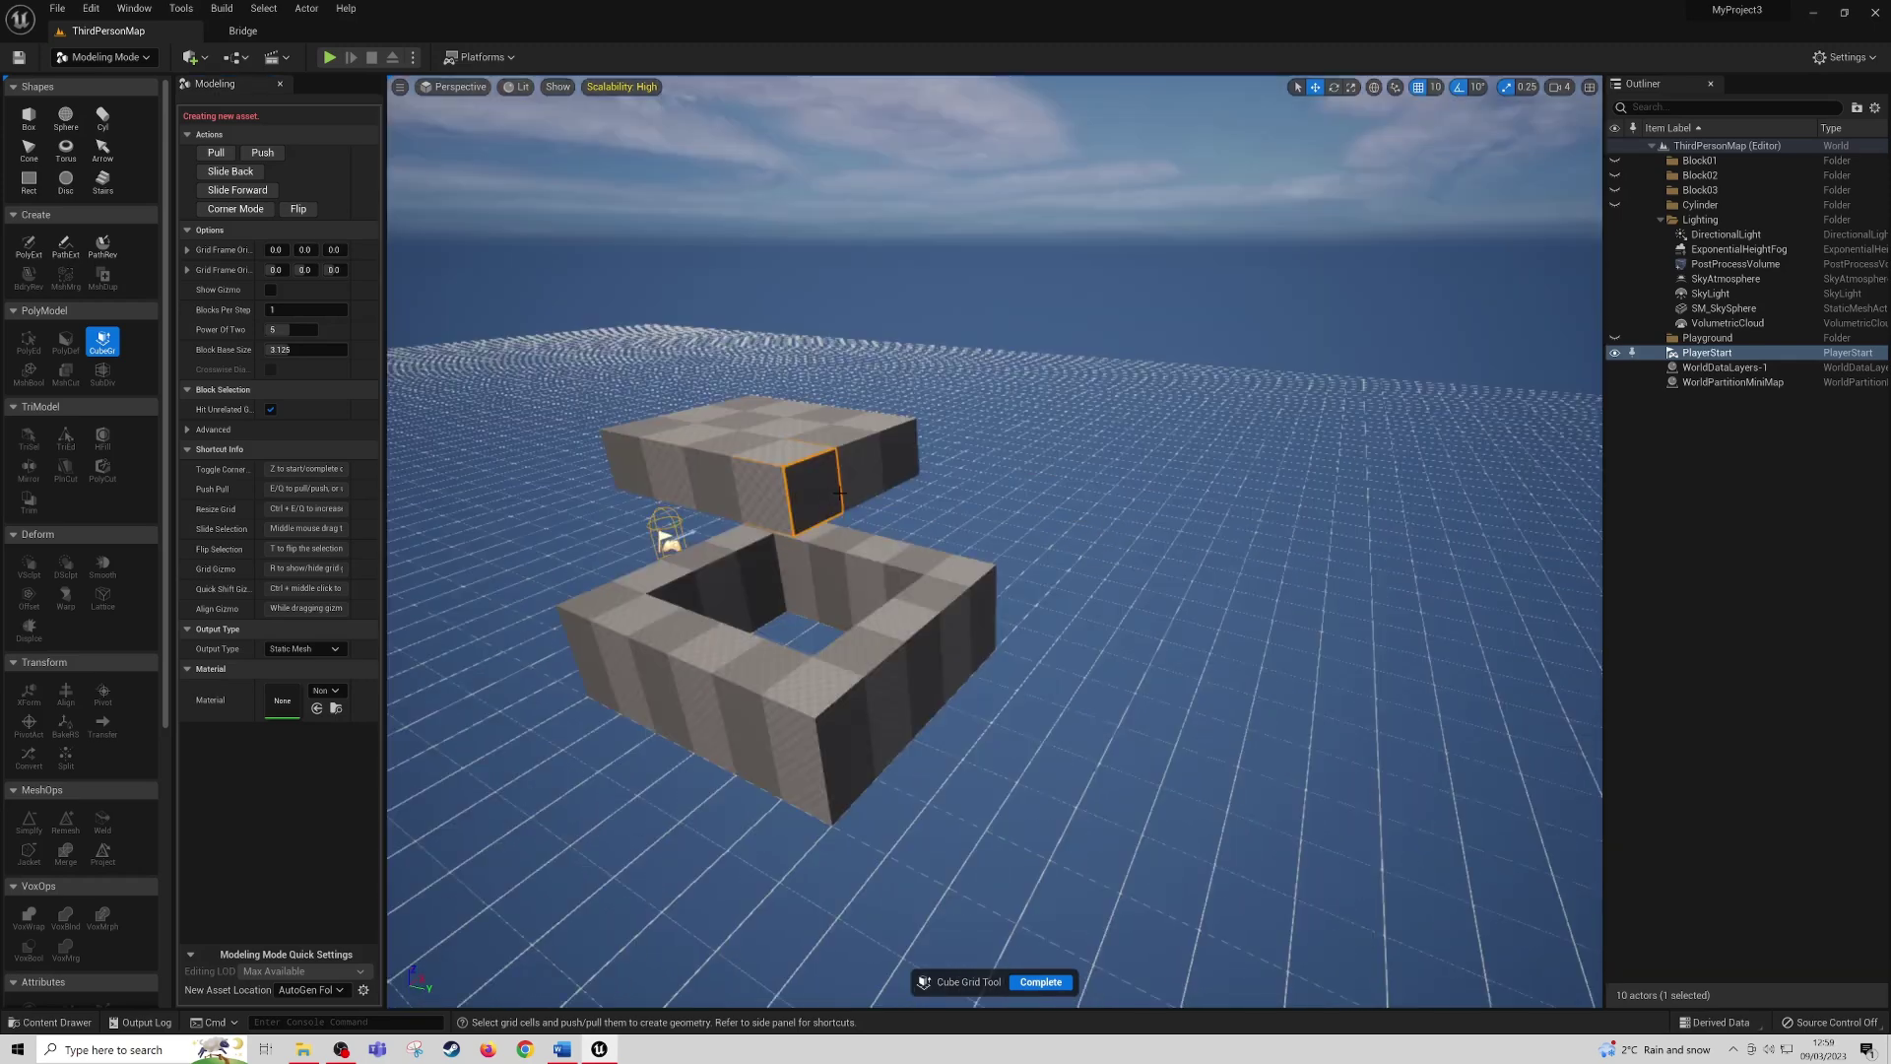
{"action": "left_click_drag", "start_coordinate": [839, 492], "coordinate": [901, 474]}
{"action": "left_click", "coordinate": [258, 178]}
{"action": "left_click", "coordinate": [257, 178]}
{"action": "key", "text": "e"}
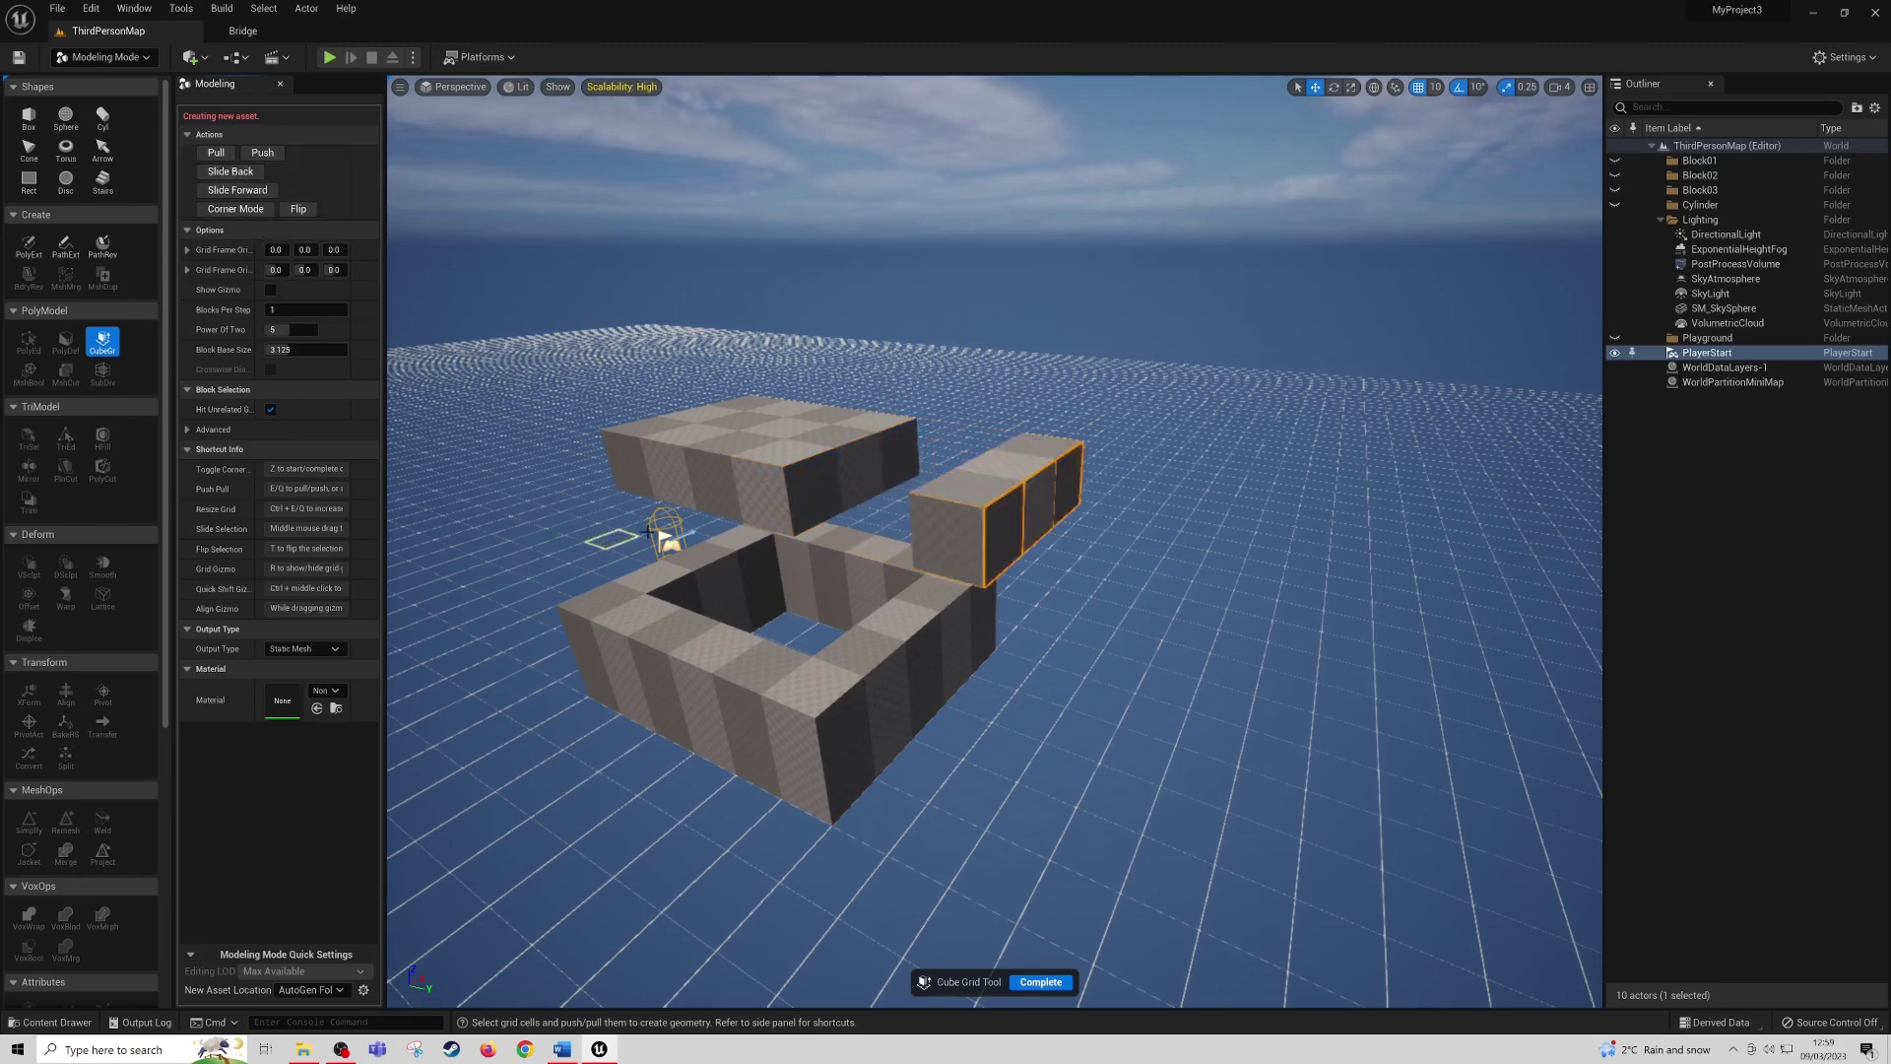
- Slide the selection back two more cells and pull out a second separate floating block
{"action": "left_click", "coordinate": [233, 172]}
{"action": "left_click", "coordinate": [233, 173]}
{"action": "key", "text": "e"}
- Slide the slab's side face selection forward two cells into the slab and push it to cut a gap across it
{"action": "right_click_drag", "start_coordinate": [532, 449], "coordinate": [414, 433]}
{"action": "right_click_drag", "start_coordinate": [601, 537], "coordinate": [630, 552]}
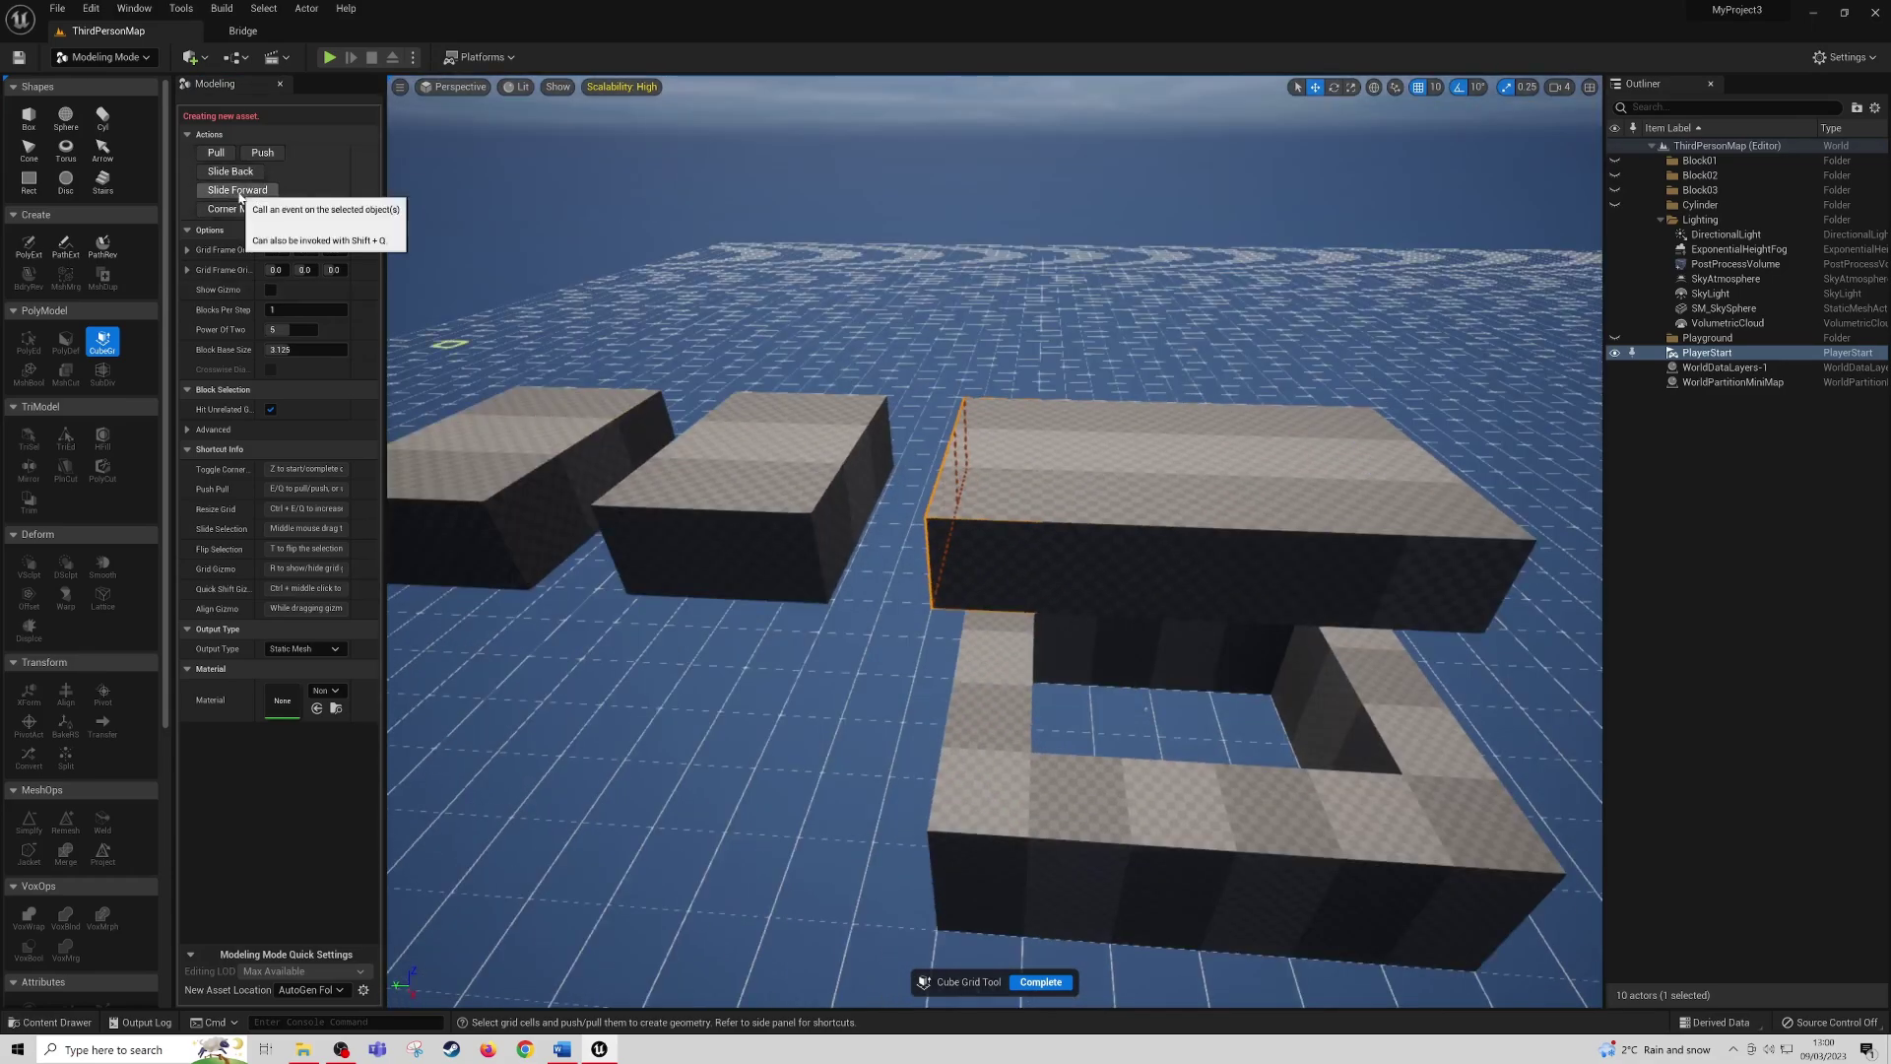
{"action": "left_click", "coordinate": [239, 191]}
{"action": "left_click", "coordinate": [239, 191]}
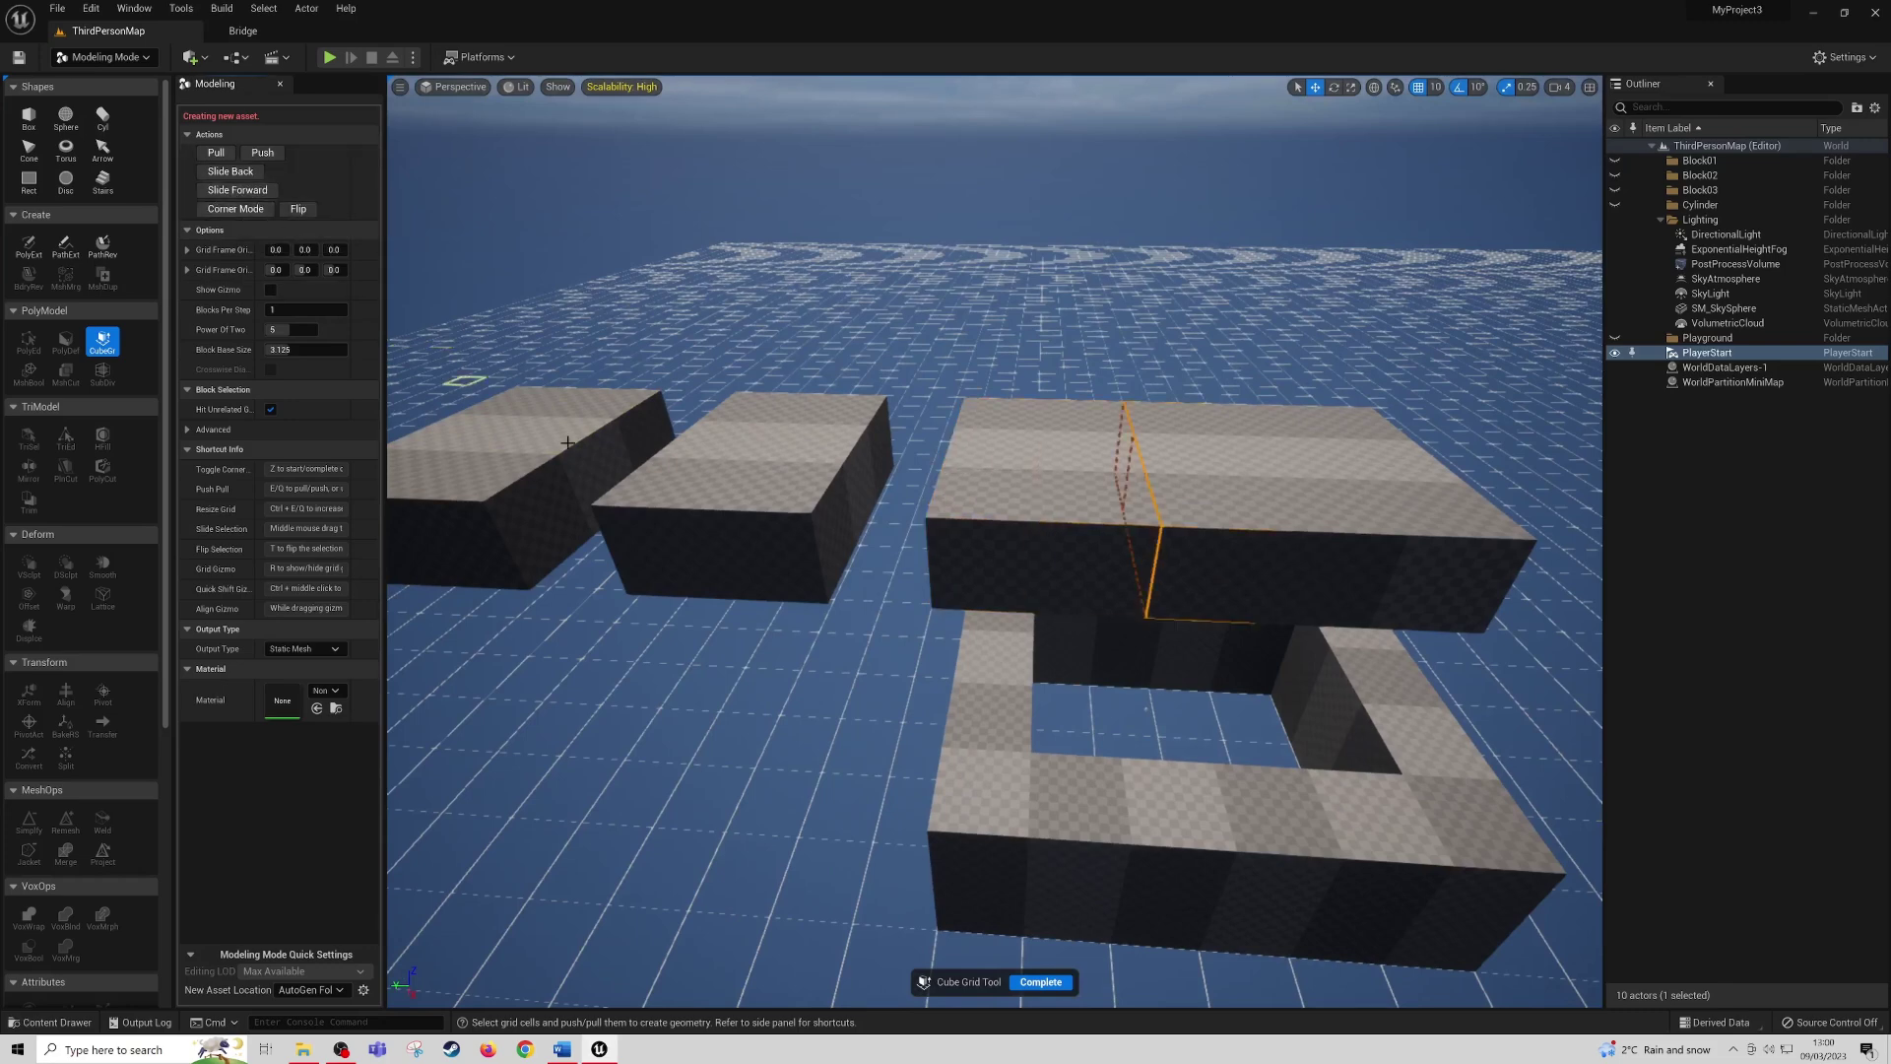
{"action": "key", "text": "q"}
{"action": "right_click_drag", "start_coordinate": [615, 457], "coordinate": [937, 560]}
{"action": "key", "text": "e"}
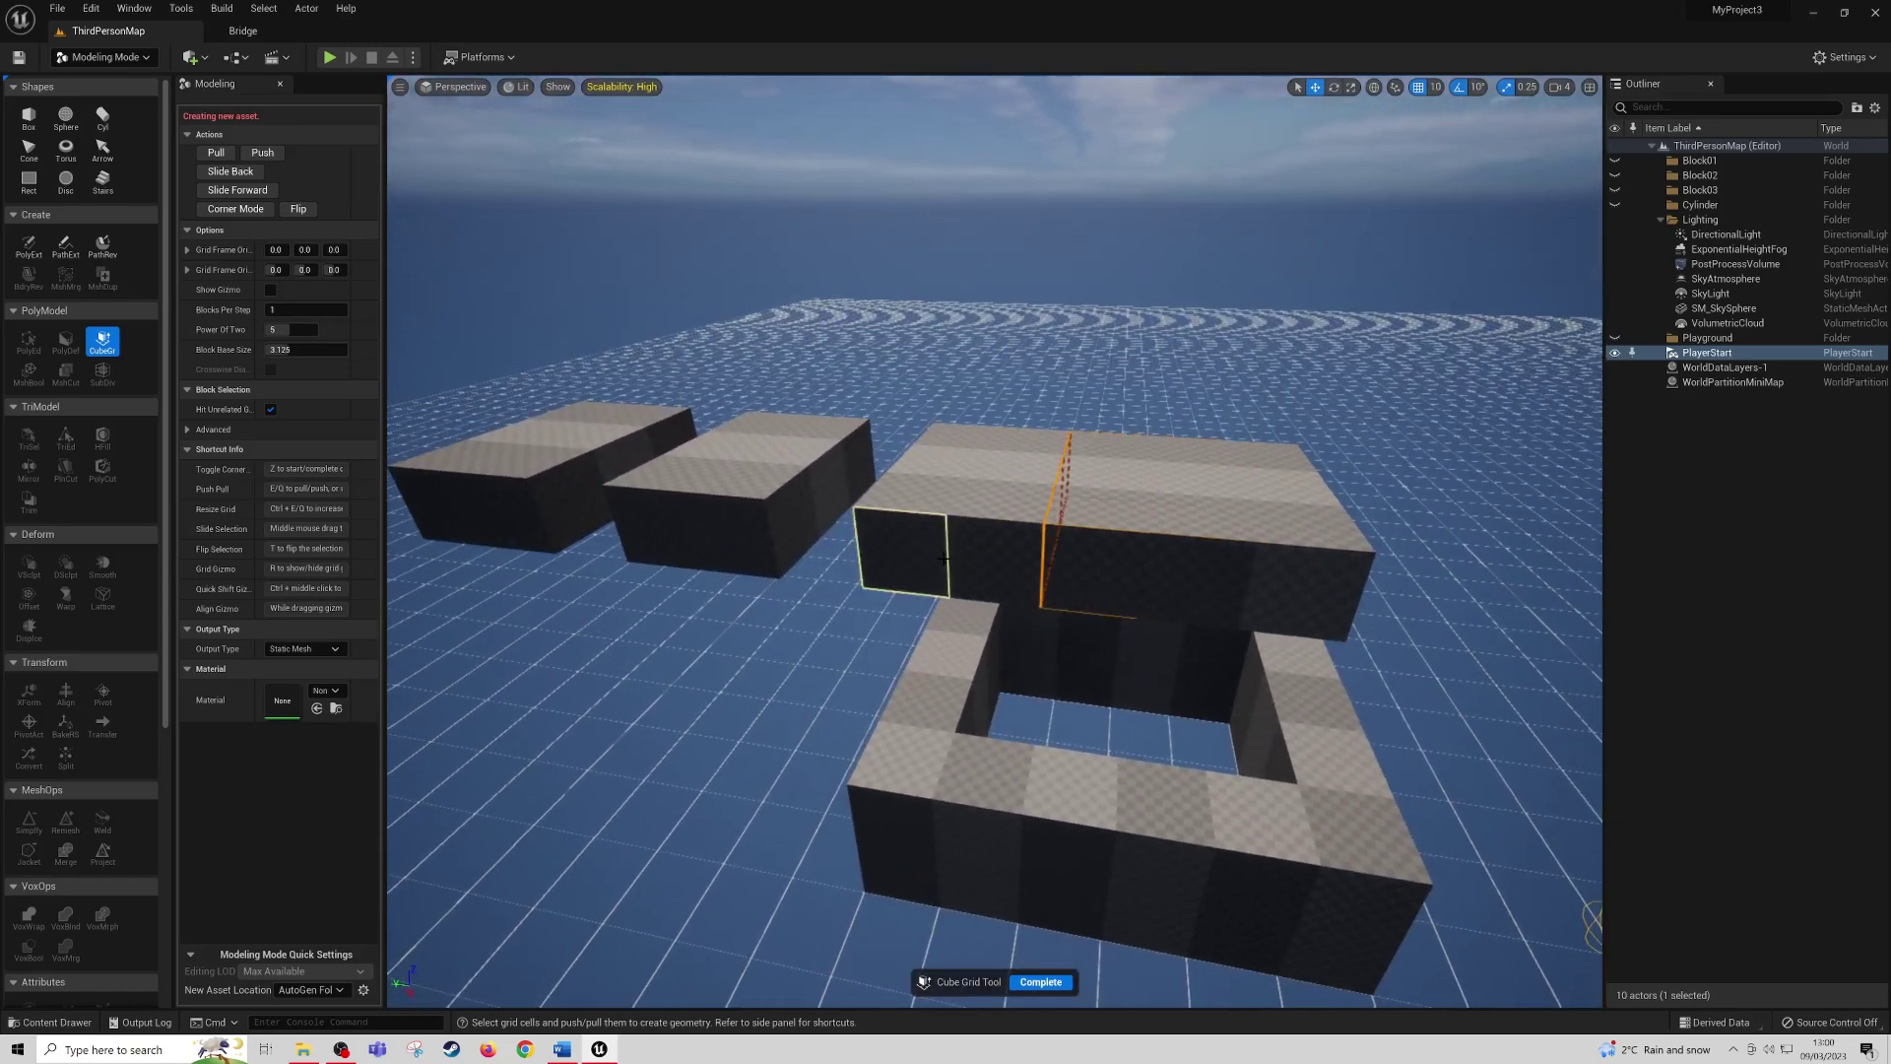
{"action": "right_click_drag", "start_coordinate": [989, 558], "coordinate": [872, 537]}
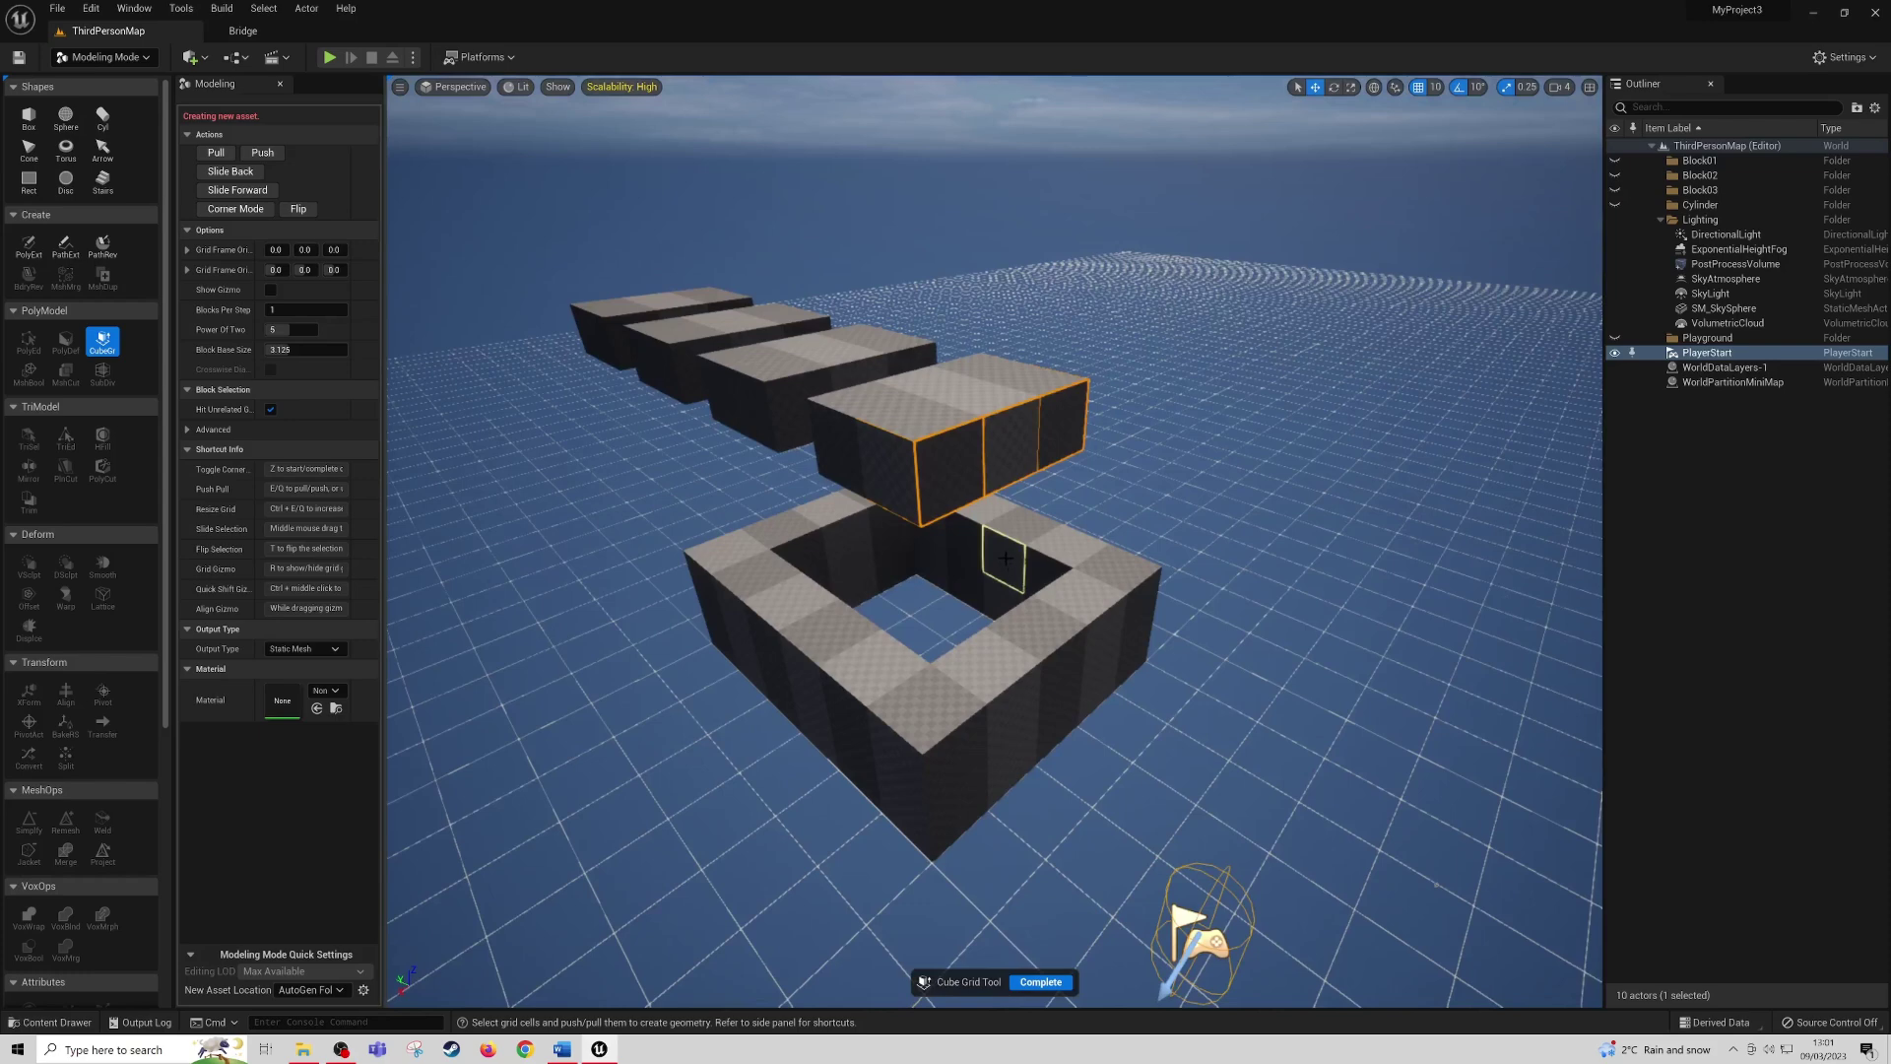
- Select the near floating block's three-cell side face and pull its two lower corners outward in Corner Mode to form a slope
{"action": "right_click_drag", "start_coordinate": [1182, 507], "coordinate": [1106, 509]}
{"action": "left_click_drag", "start_coordinate": [765, 453], "coordinate": [908, 425]}
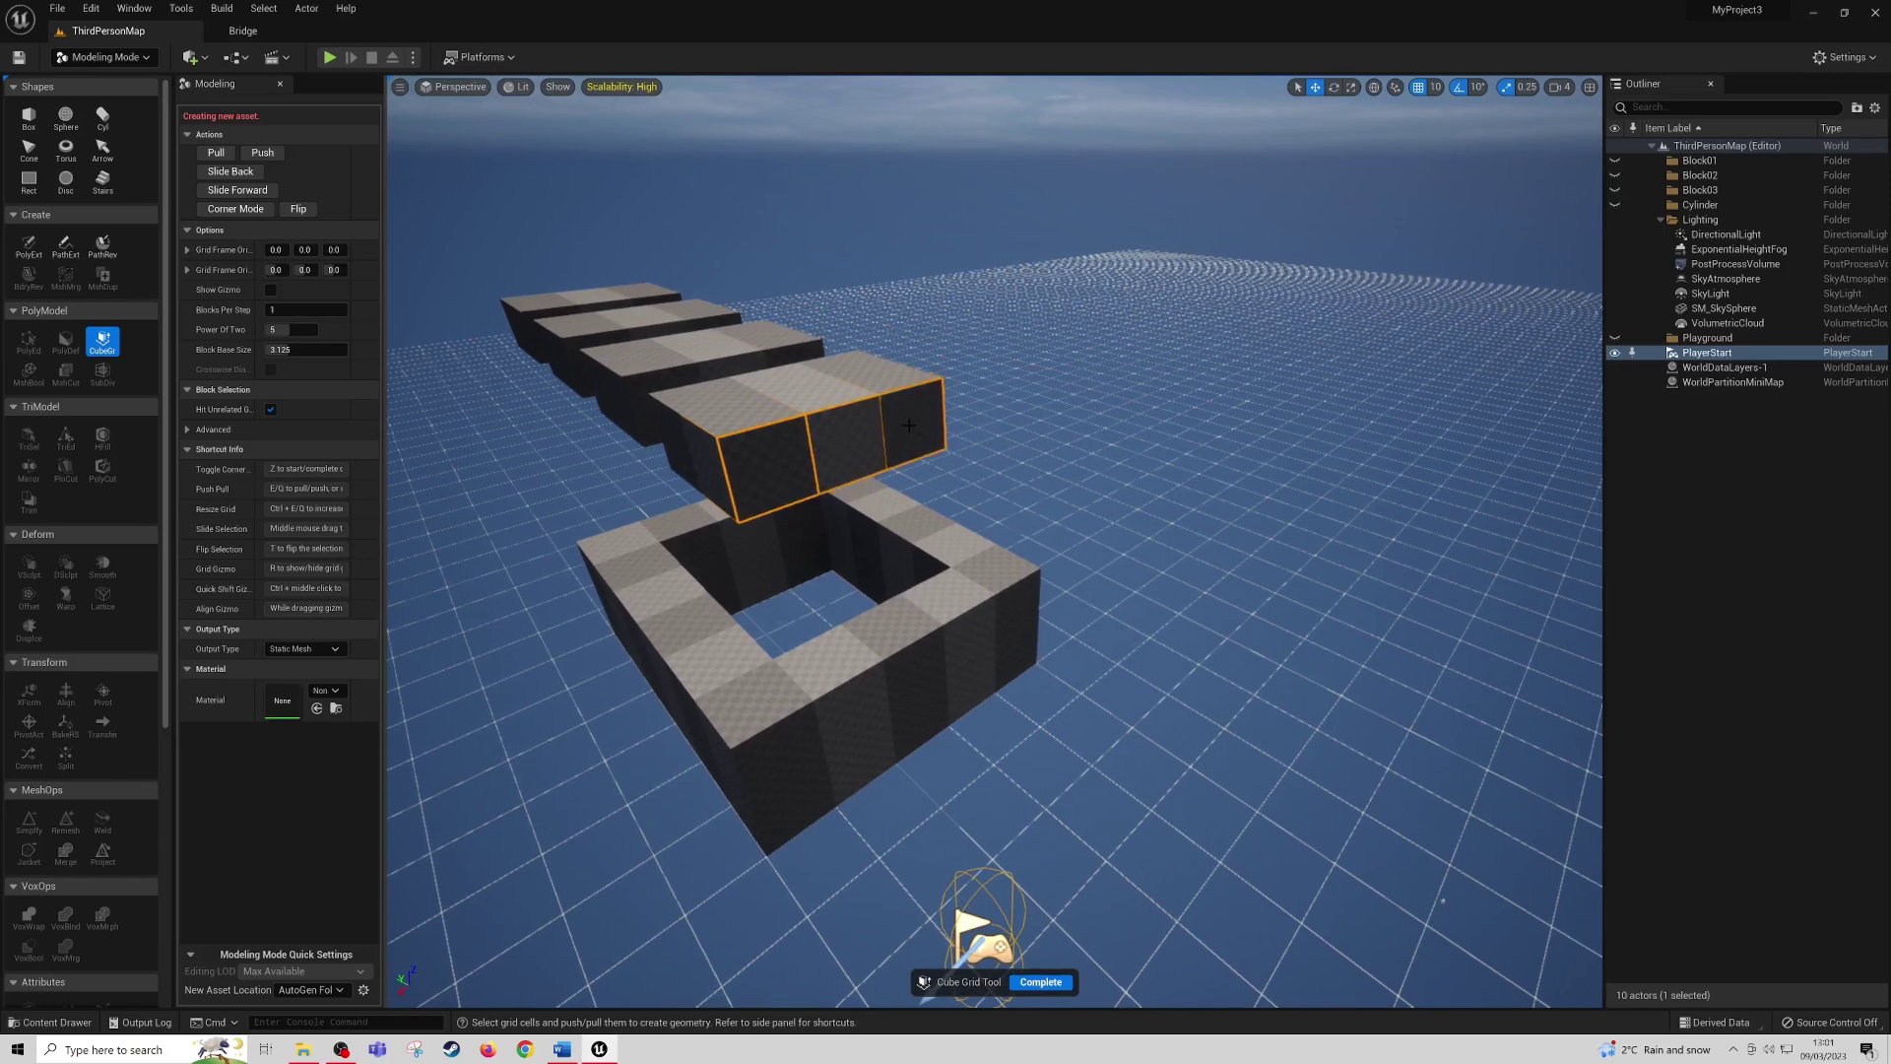
{"action": "left_click", "coordinate": [236, 208]}
{"action": "left_click", "coordinate": [738, 521]}
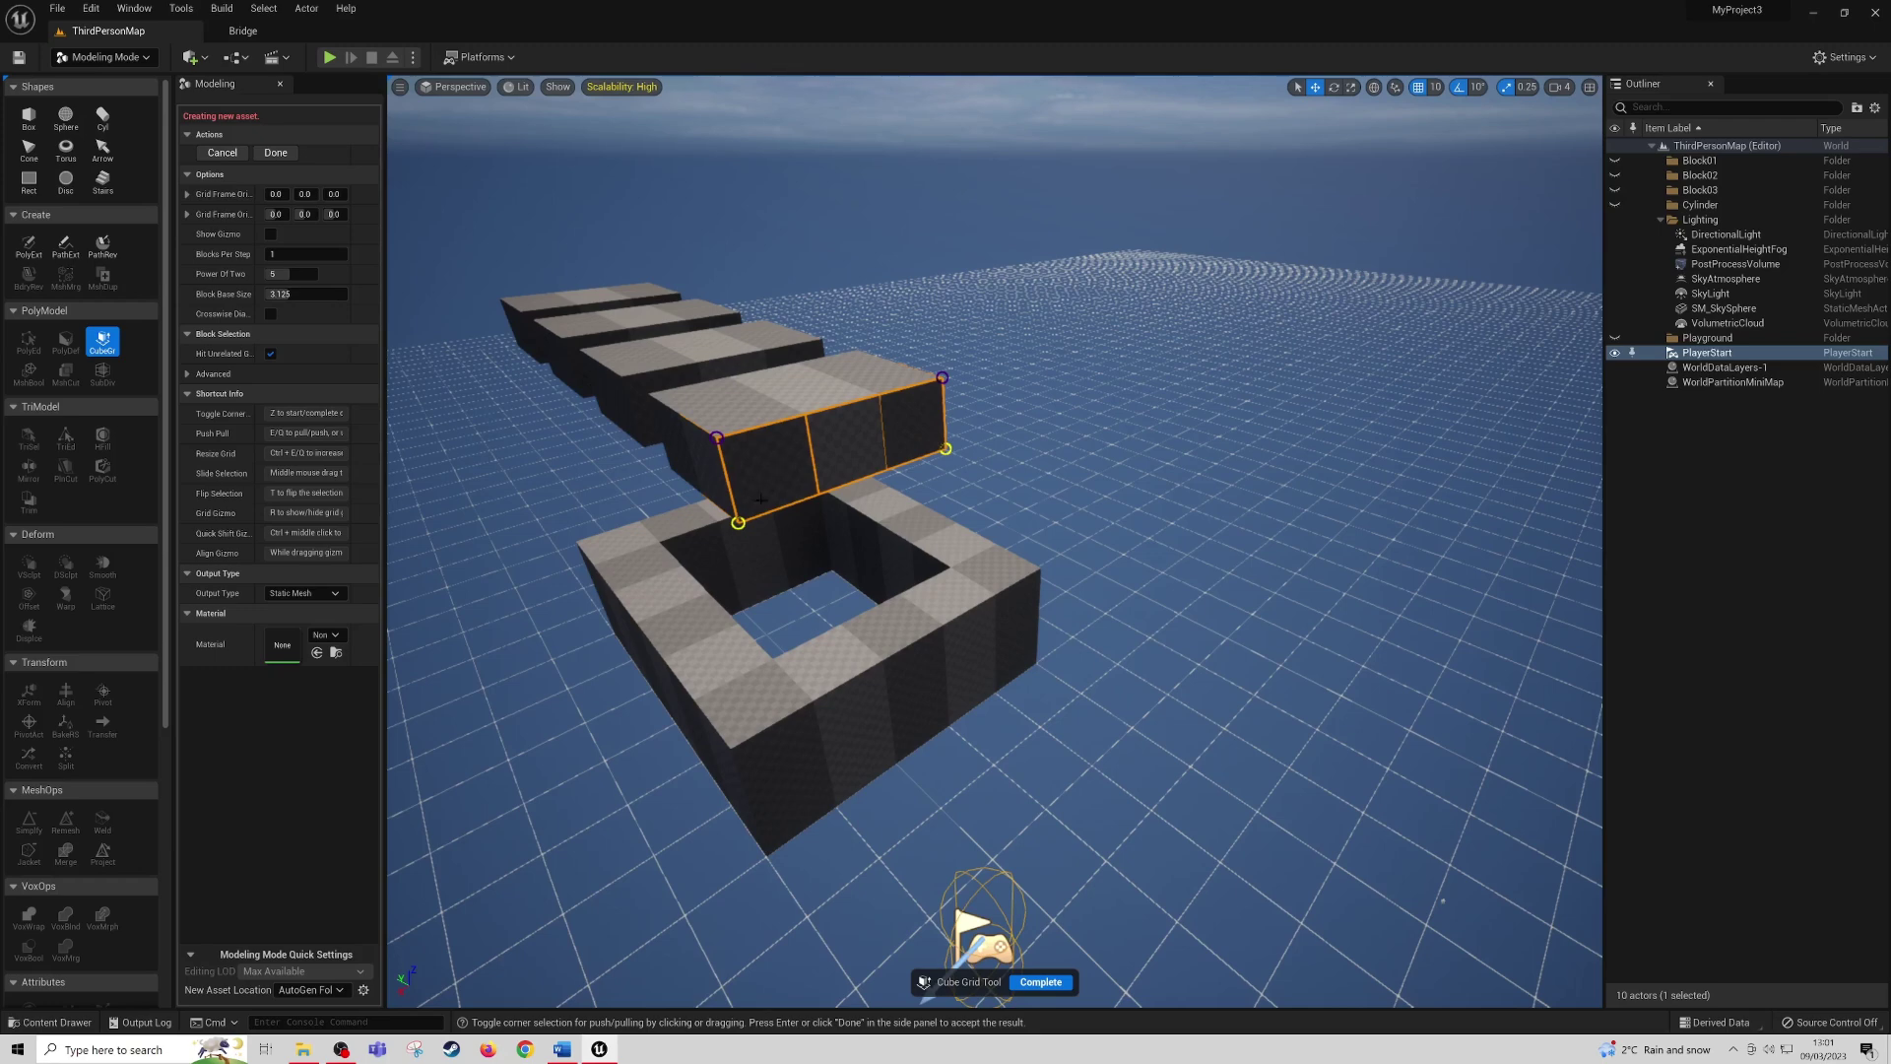
{"action": "left_click", "coordinate": [739, 522]}
{"action": "left_click", "coordinate": [739, 522]}
{"action": "key", "text": "e"}
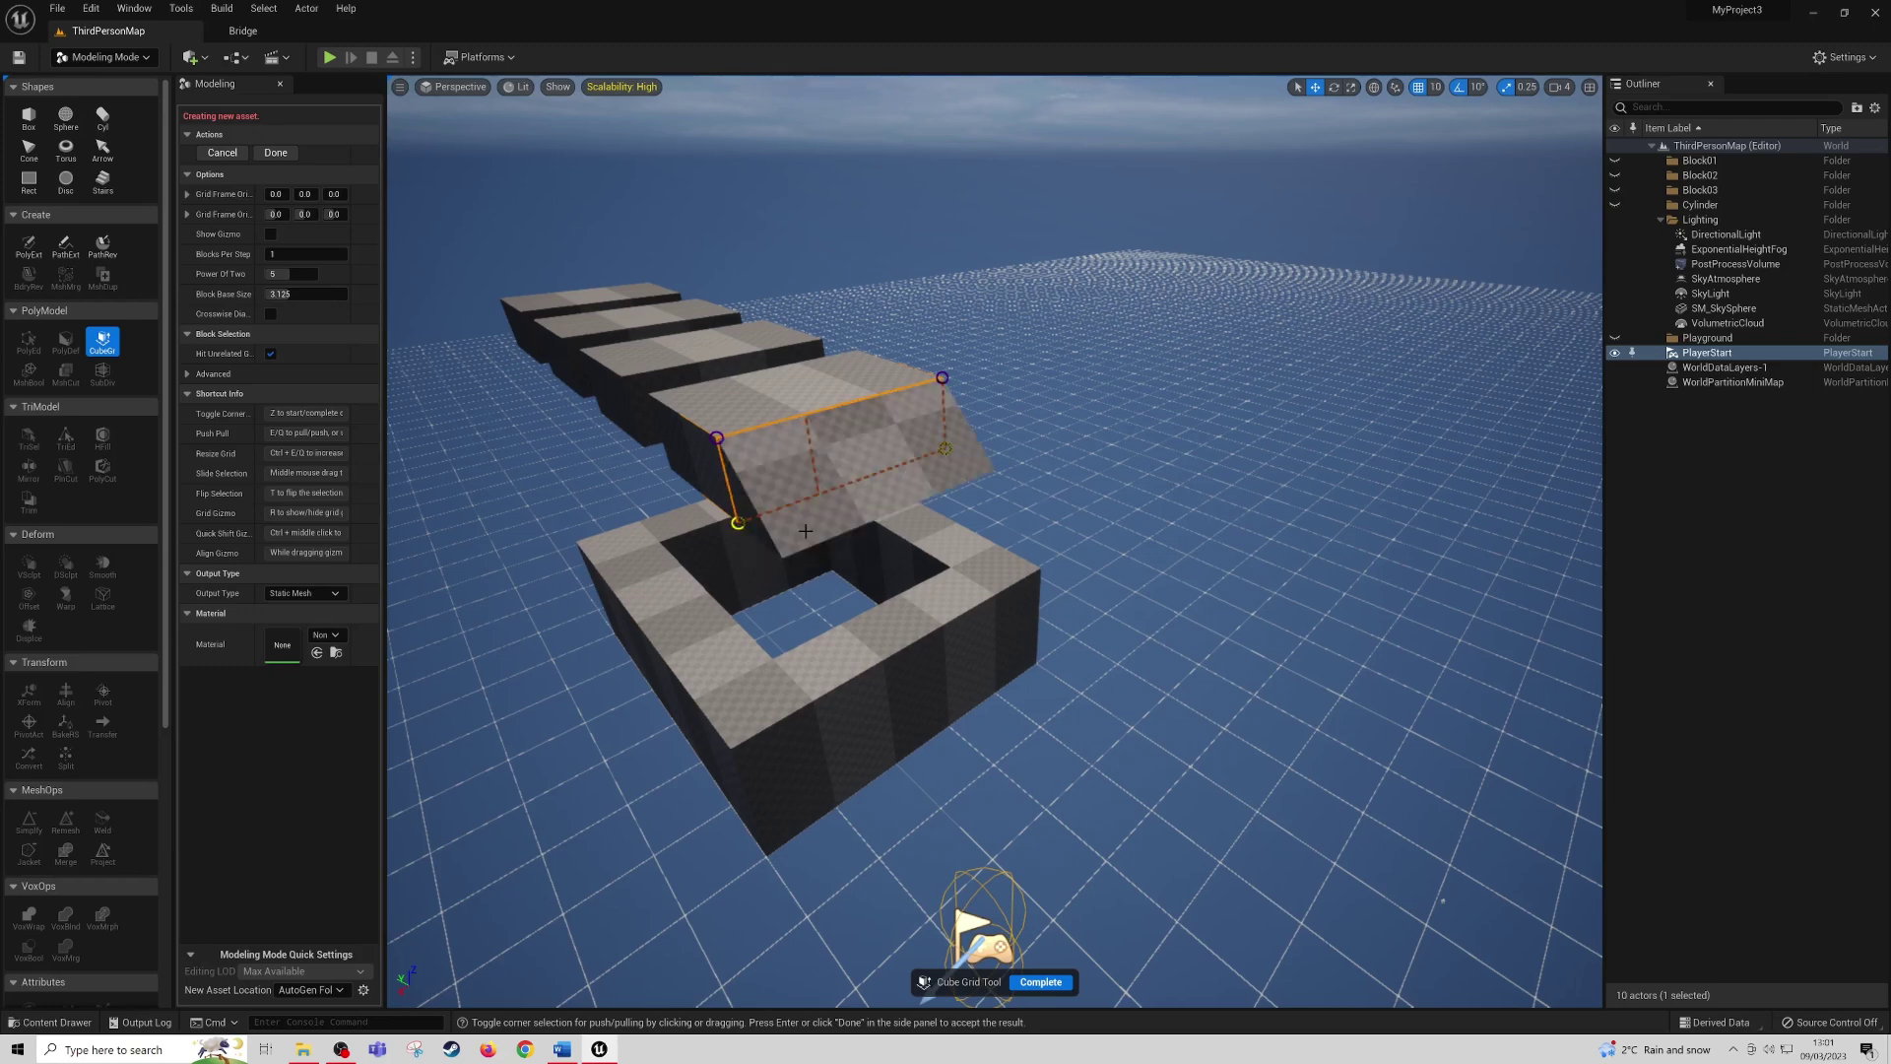
- Keep pulling the same lower corners outward to lengthen the slope
{"action": "right_click_drag", "start_coordinate": [817, 535], "coordinate": [847, 567]}
{"action": "right_click_drag", "start_coordinate": [1000, 555], "coordinate": [847, 567]}
{"action": "key", "text": "e"}
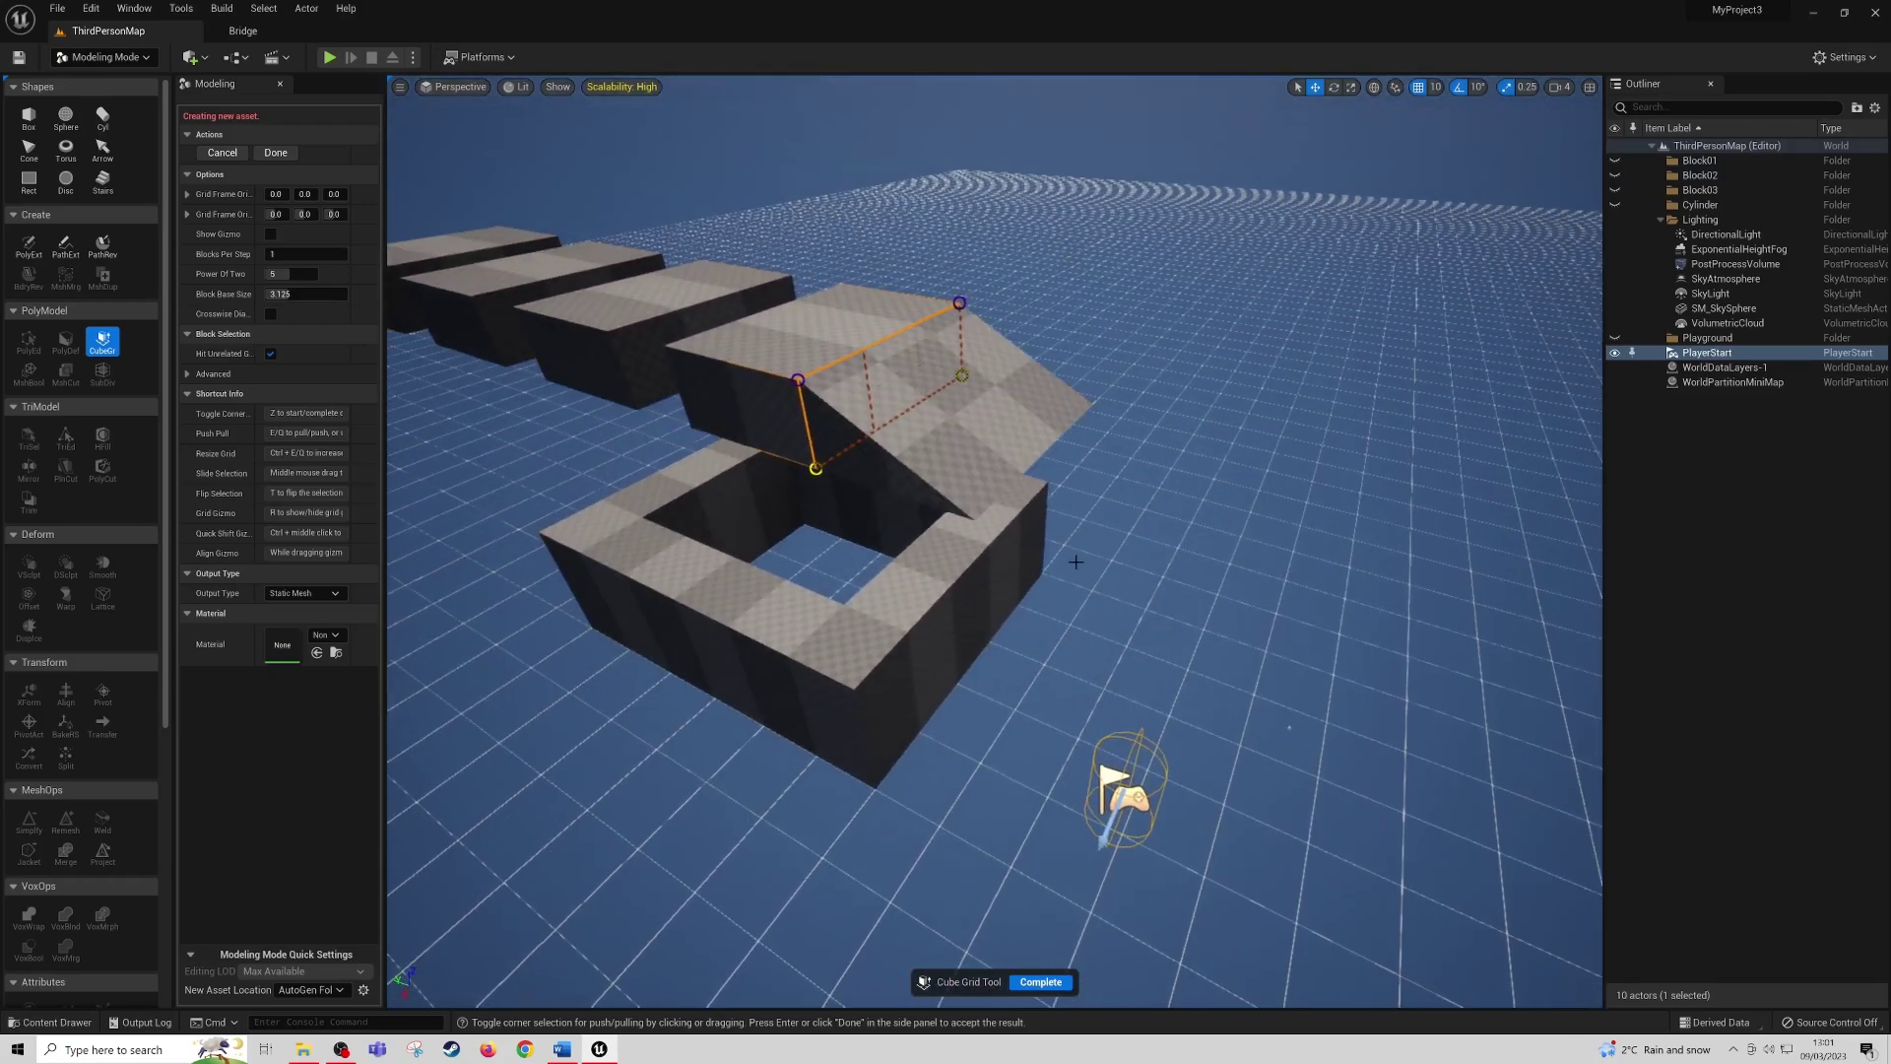
{"action": "key", "text": "e"}
{"action": "key", "text": "e"}
{"action": "mouse_move", "coordinate": [1076, 562]}
{"action": "right_mouse_down"}
{"action": "mouse_move", "coordinate": [1231, 562]}
{"action": "mouse_move", "coordinate": [1044, 567]}
{"action": "right_mouse_up"}
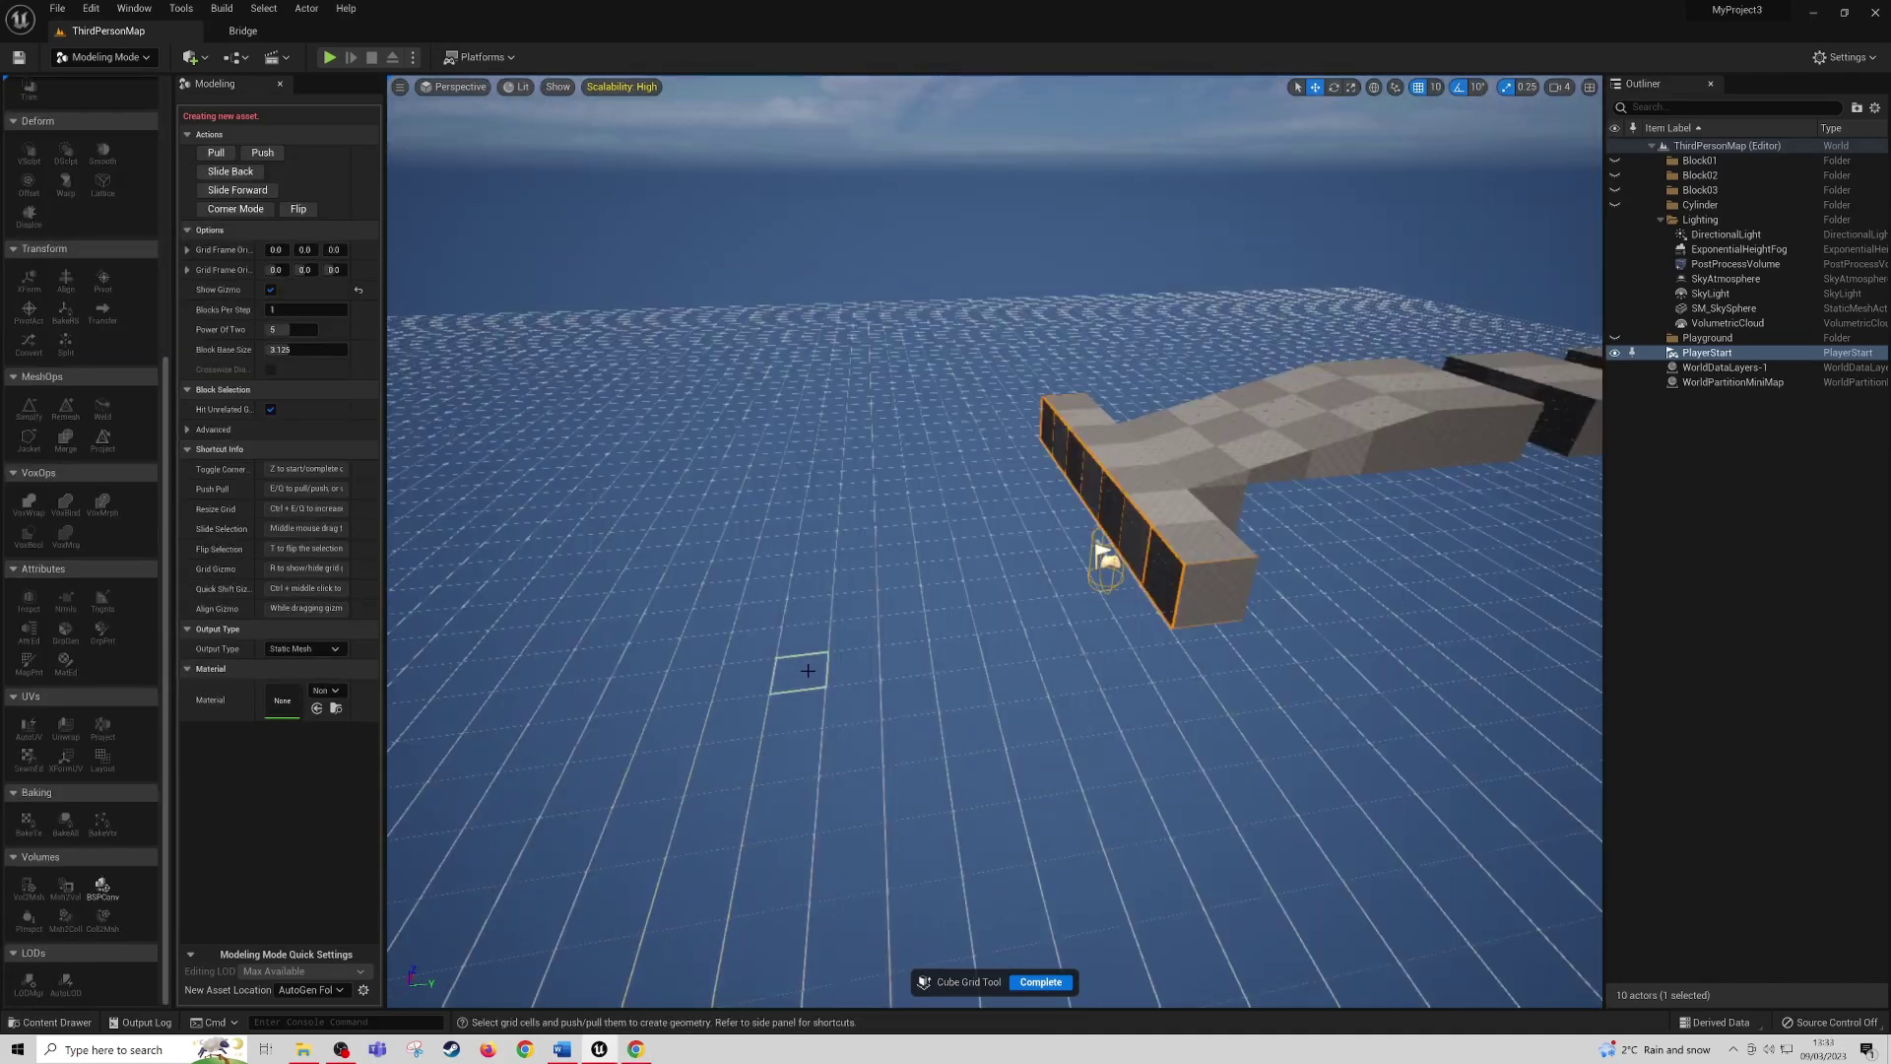
- Pull the selected row of end faces on the wide block outward to lengthen the block
{"action": "right_click_drag", "start_coordinate": [788, 643], "coordinate": [724, 570]}
{"action": "scroll", "coordinate": [705, 635], "scroll_direction": "down", "scroll_amount": 3}
{"action": "key", "text": "e"}
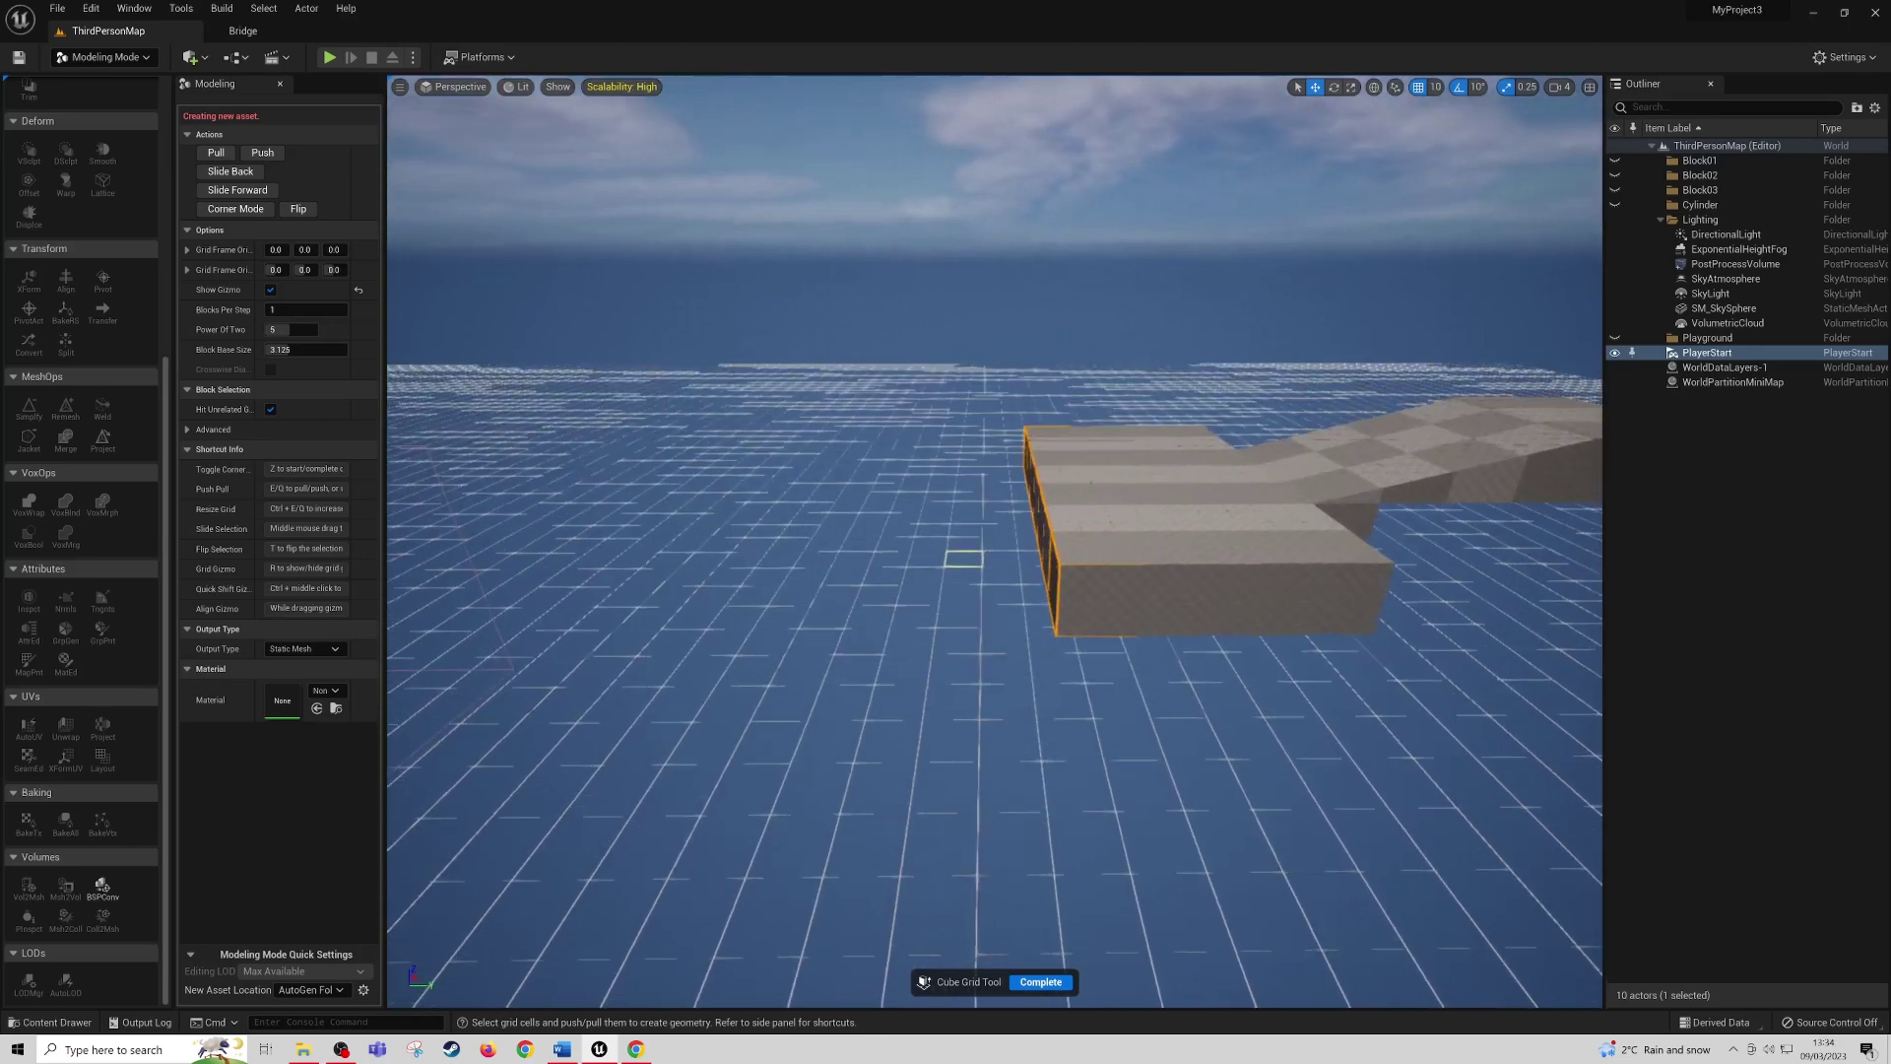
{"action": "key", "text": "w"}
{"action": "right_click_drag", "start_coordinate": [963, 558], "coordinate": [931, 559]}
{"action": "key", "text": "d"}
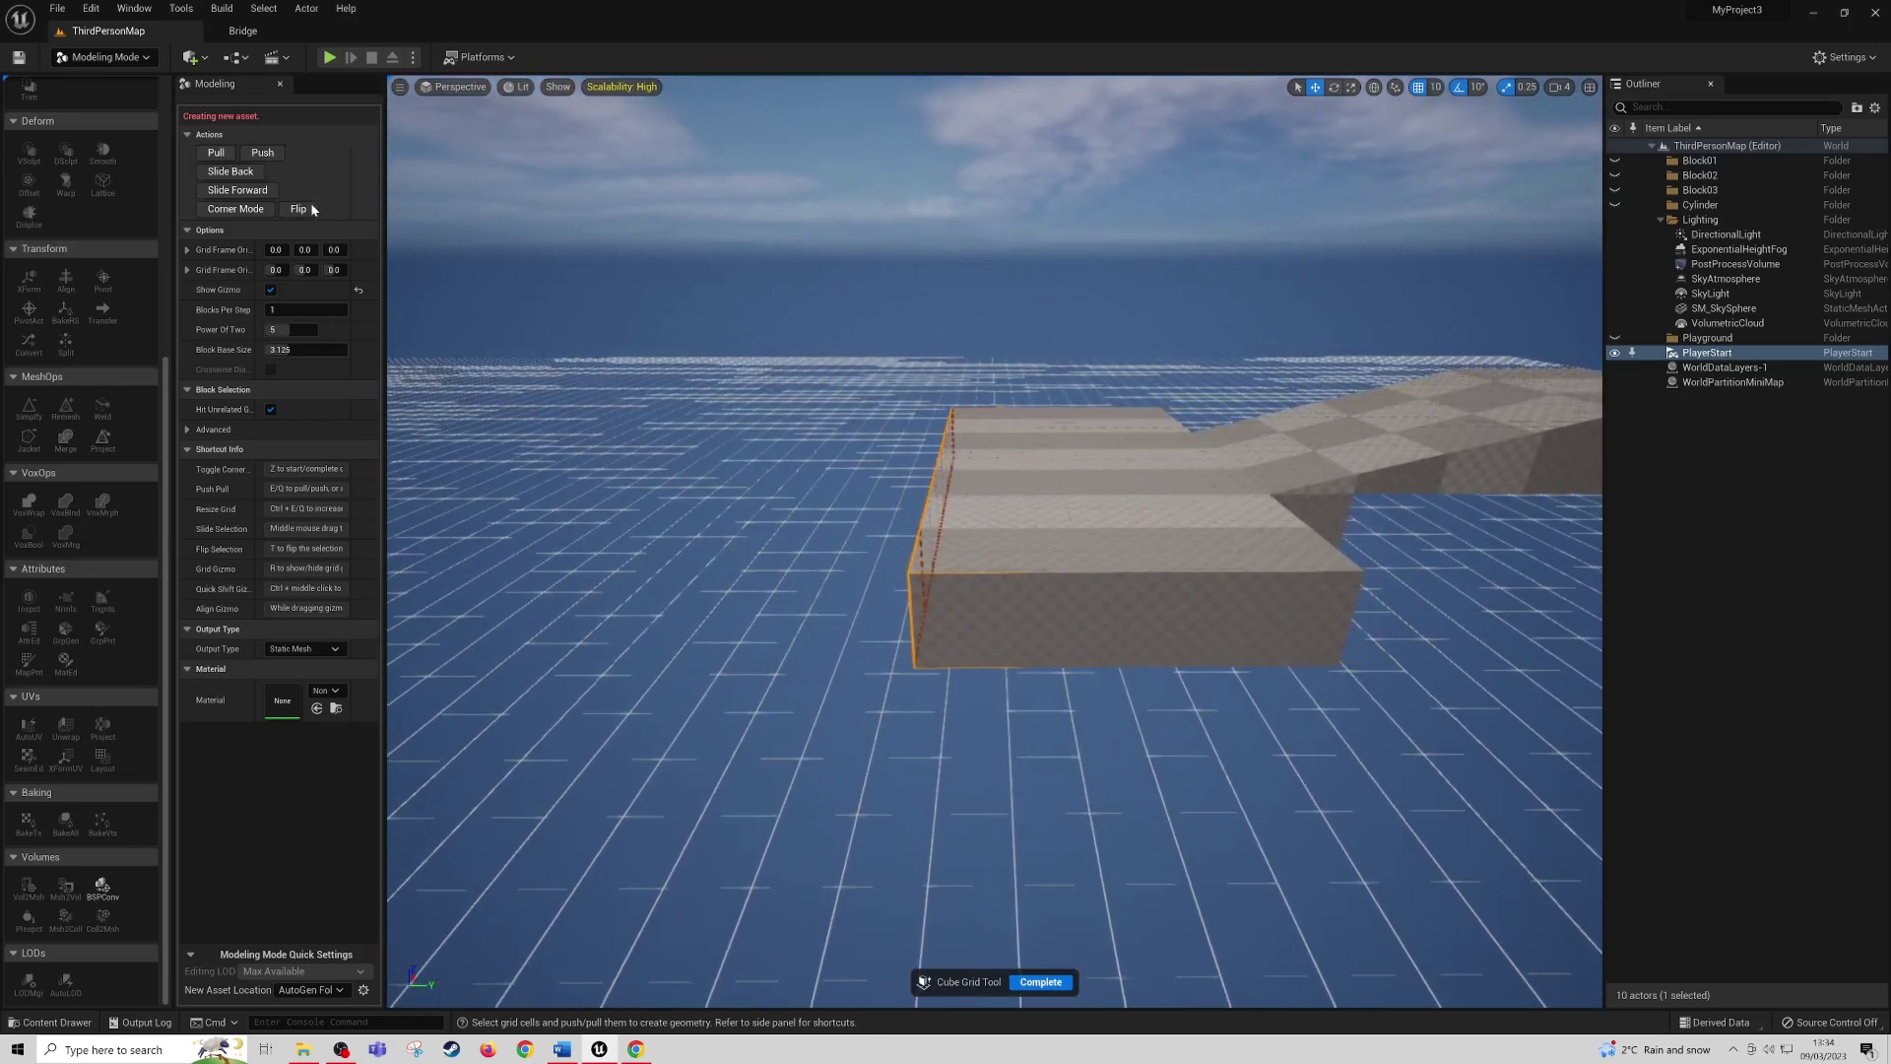
- Flip the direction of the wide block's end face selection and push it four cells
{"action": "key", "text": "a"}
{"action": "right_click_drag", "start_coordinate": [688, 479], "coordinate": [688, 522]}
{"action": "key", "text": "t"}
{"action": "key", "text": "q"}
{"action": "key", "text": "q"}
{"action": "key", "text": "q"}
{"action": "key", "text": "q"}
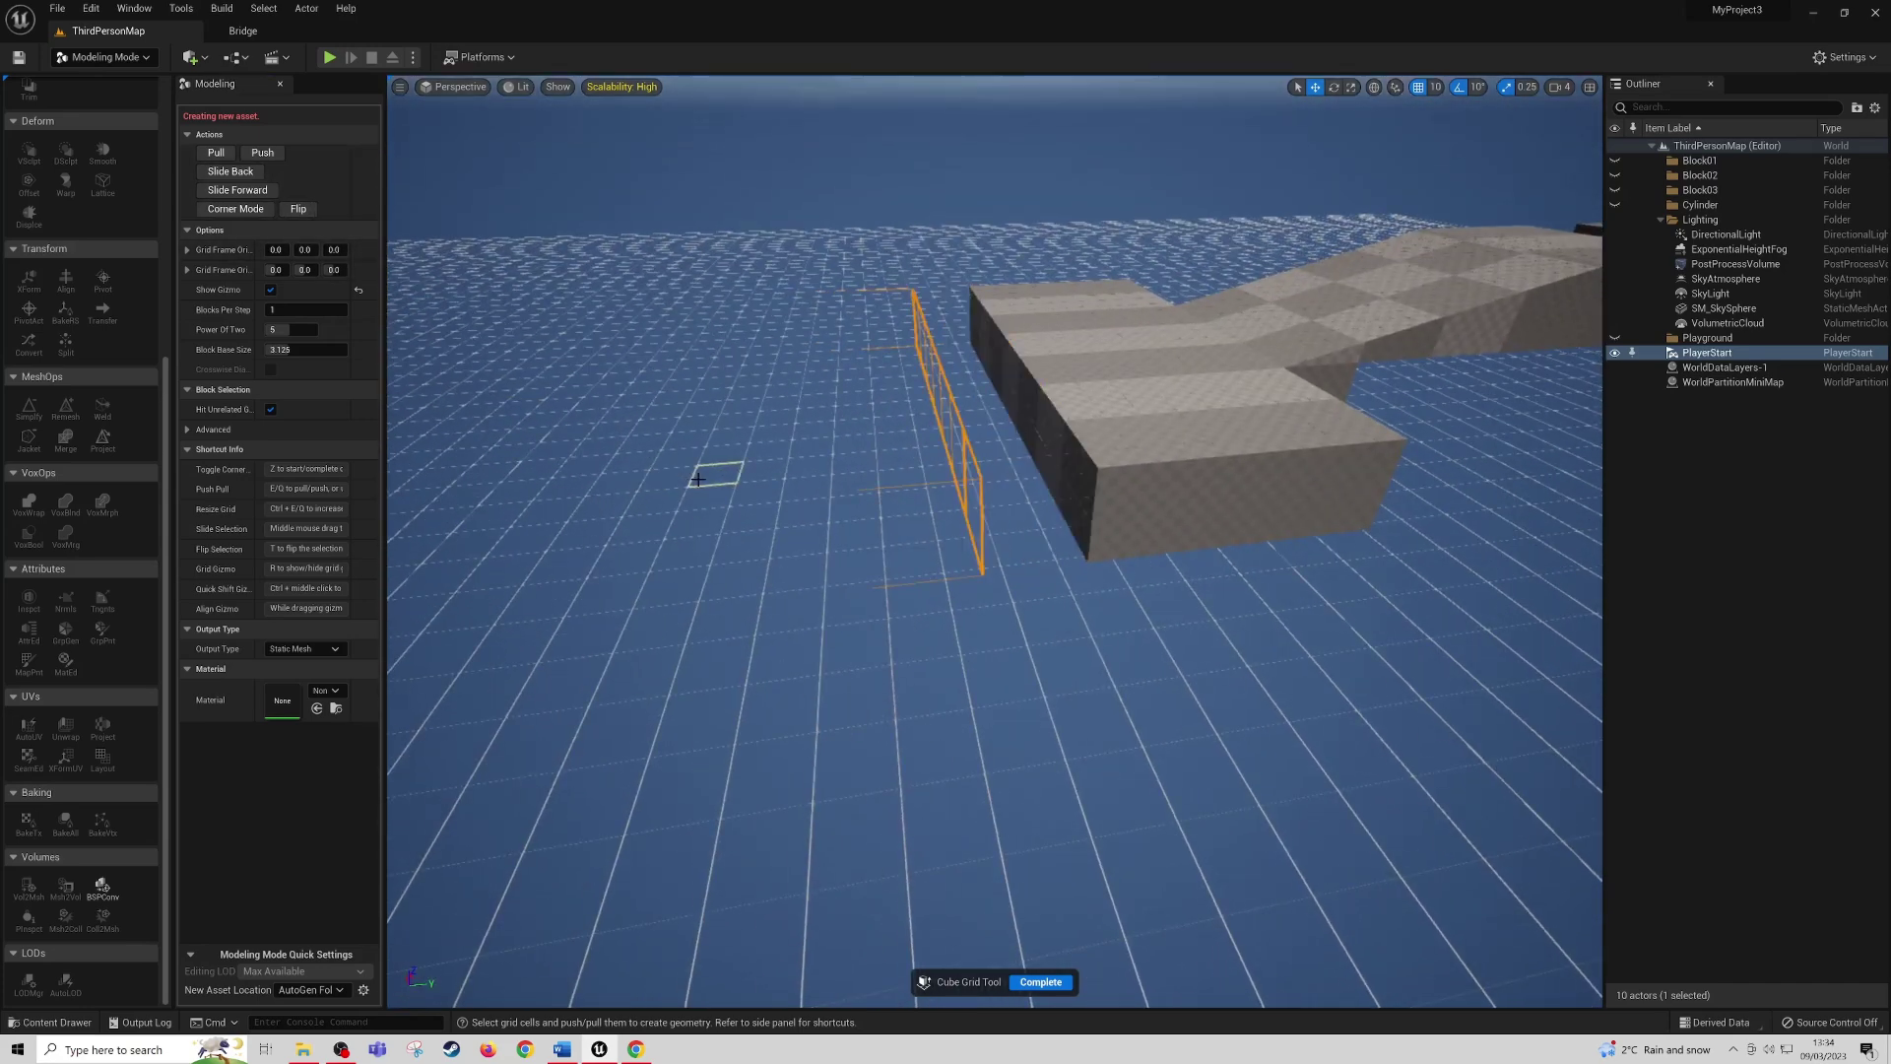
- Pull the flipped selection three cells to form a separate block beside the wide block
{"action": "right_click_drag", "start_coordinate": [867, 481], "coordinate": [828, 469]}
{"action": "key", "text": "e"}
{"action": "key", "text": "e"}
{"action": "key", "text": "e"}
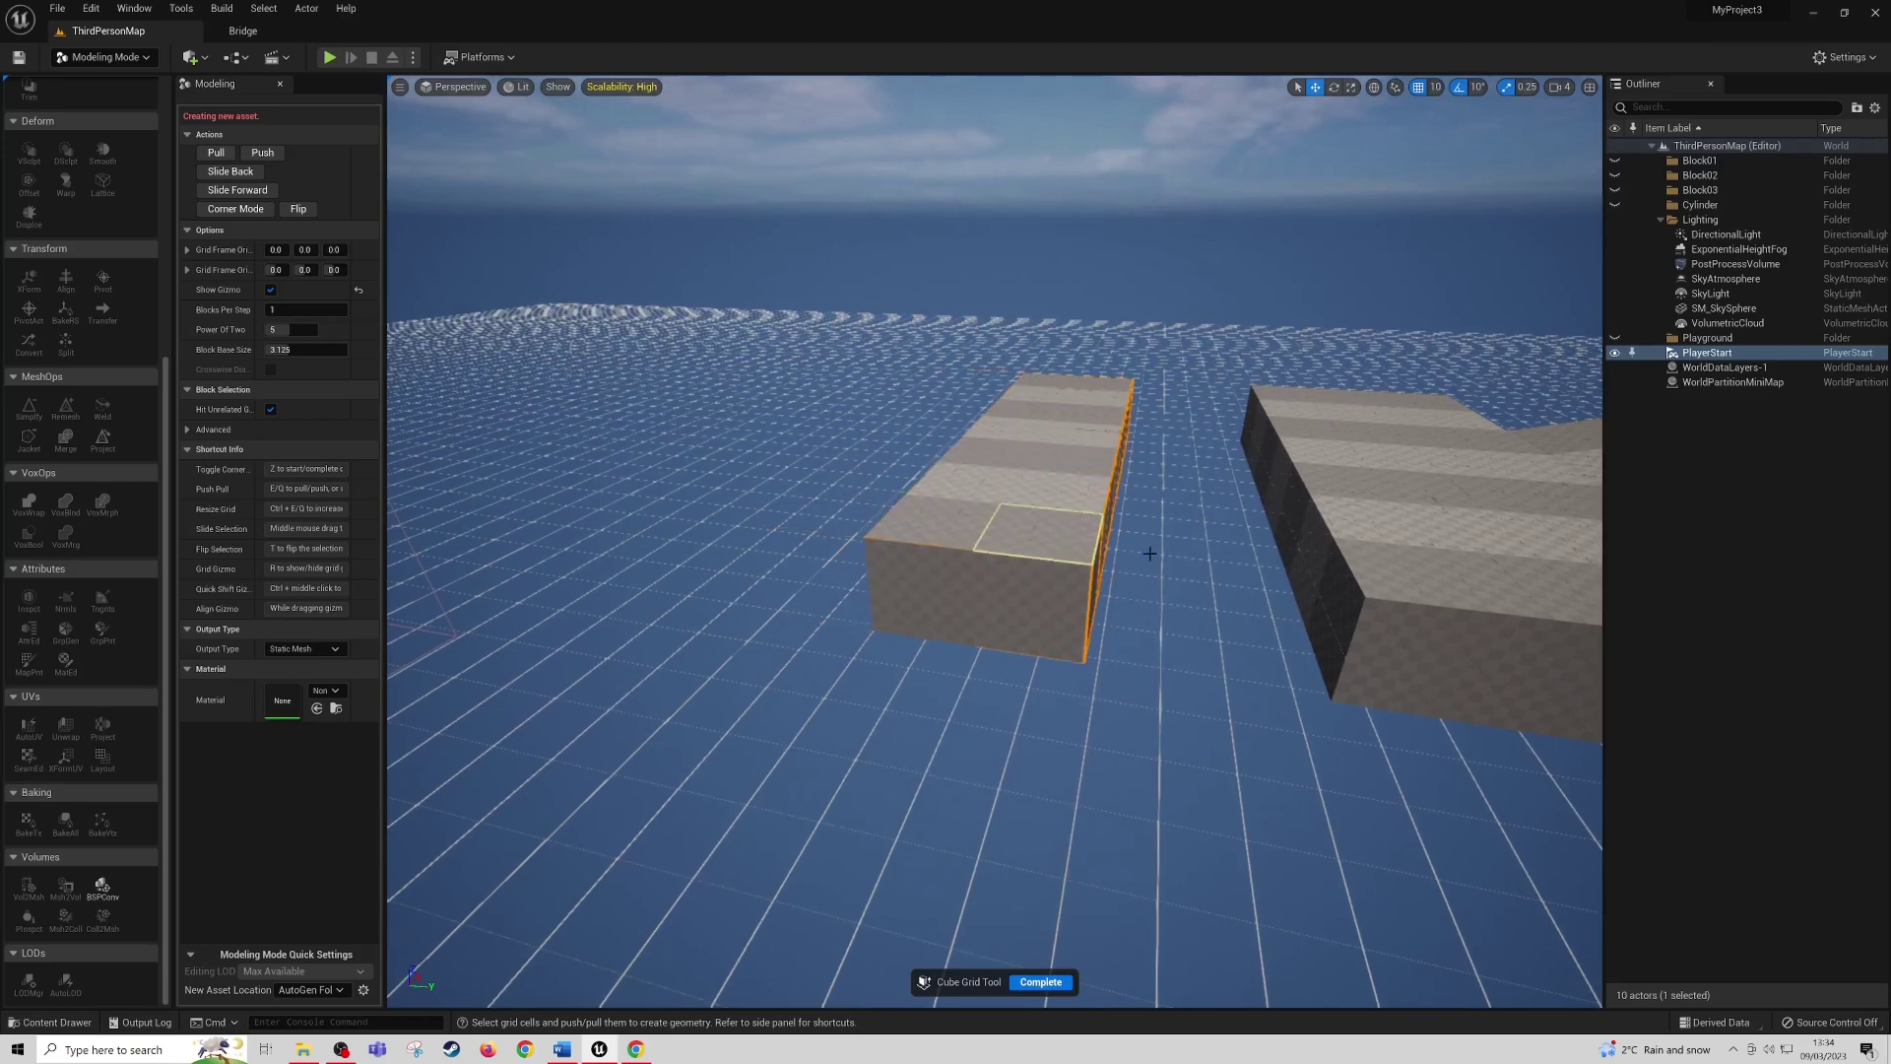
- Shift the grid origin to the lower edge of the new block's end, at 400, 600, 300
{"action": "right_click_drag", "start_coordinate": [1182, 552], "coordinate": [1293, 558]}
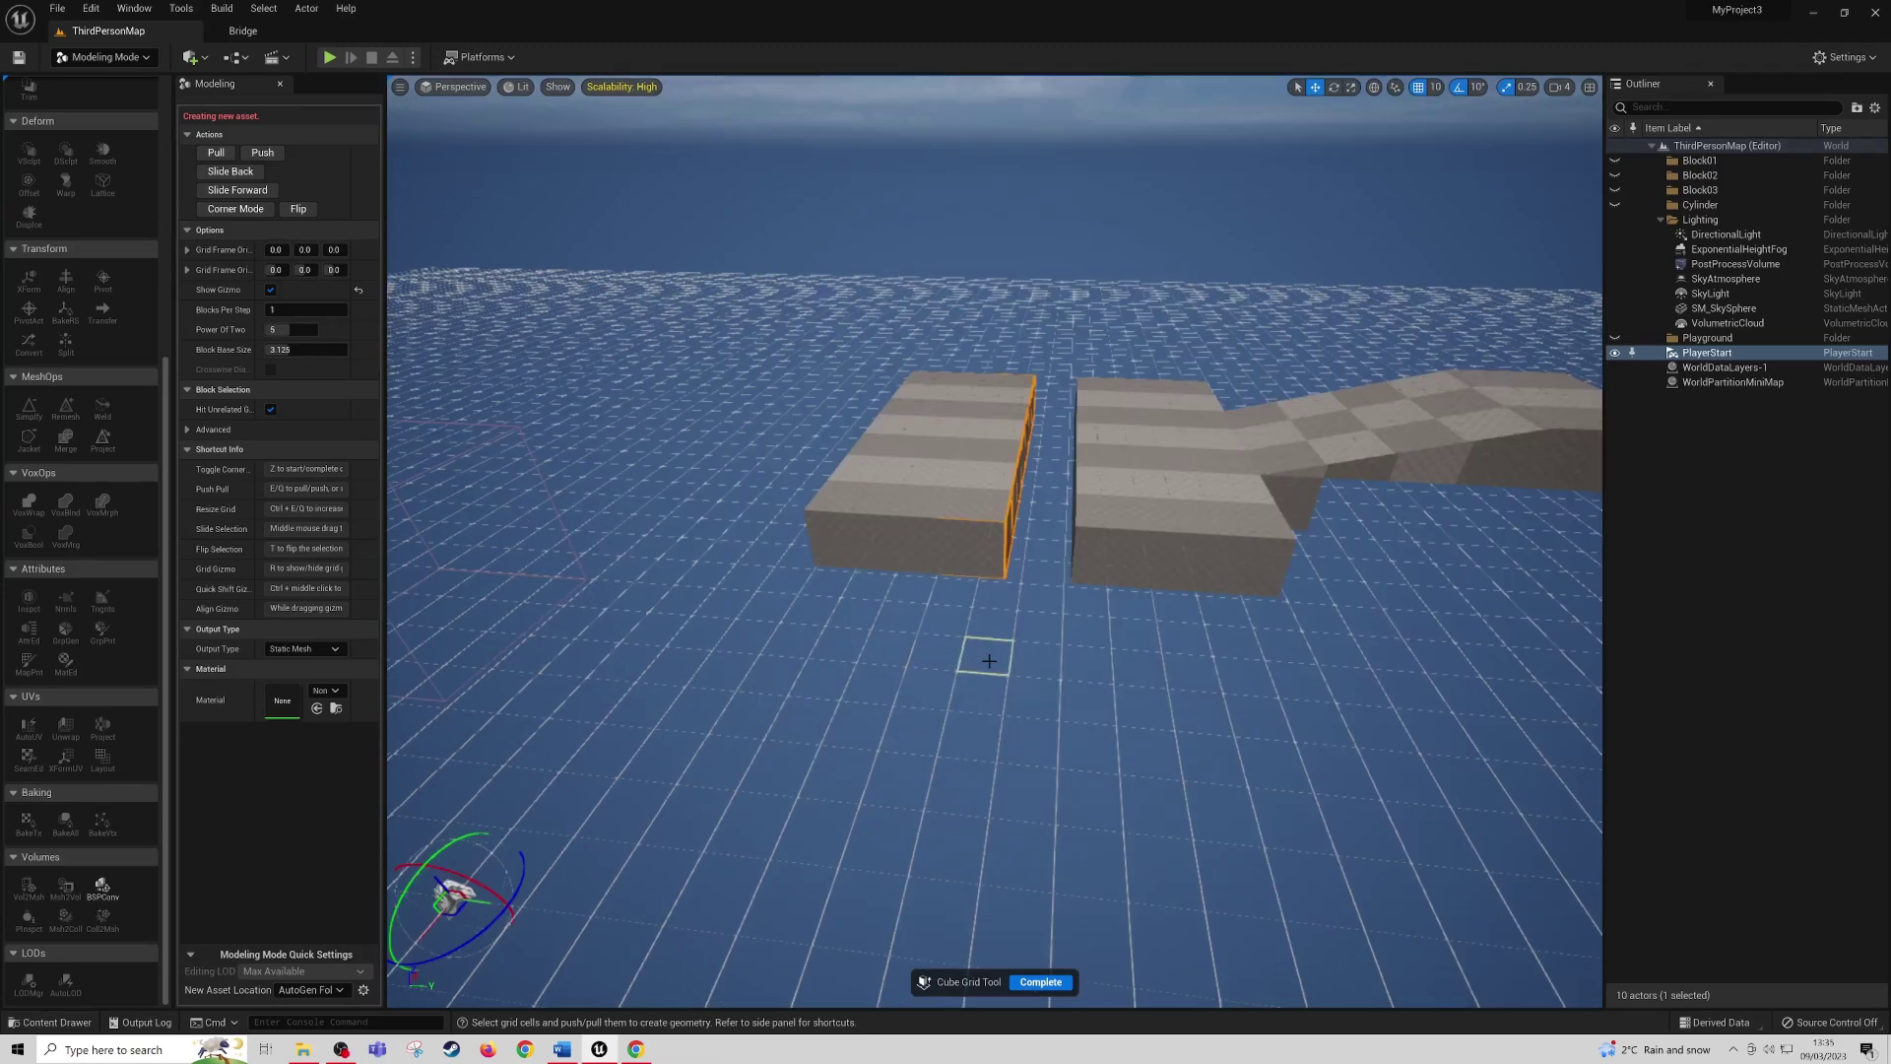
{"action": "right_click_drag", "start_coordinate": [988, 662], "coordinate": [946, 680]}
{"action": "right_click_drag", "start_coordinate": [1032, 628], "coordinate": [1283, 613]}
{"action": "right_click_drag", "start_coordinate": [946, 680], "coordinate": [946, 680]}
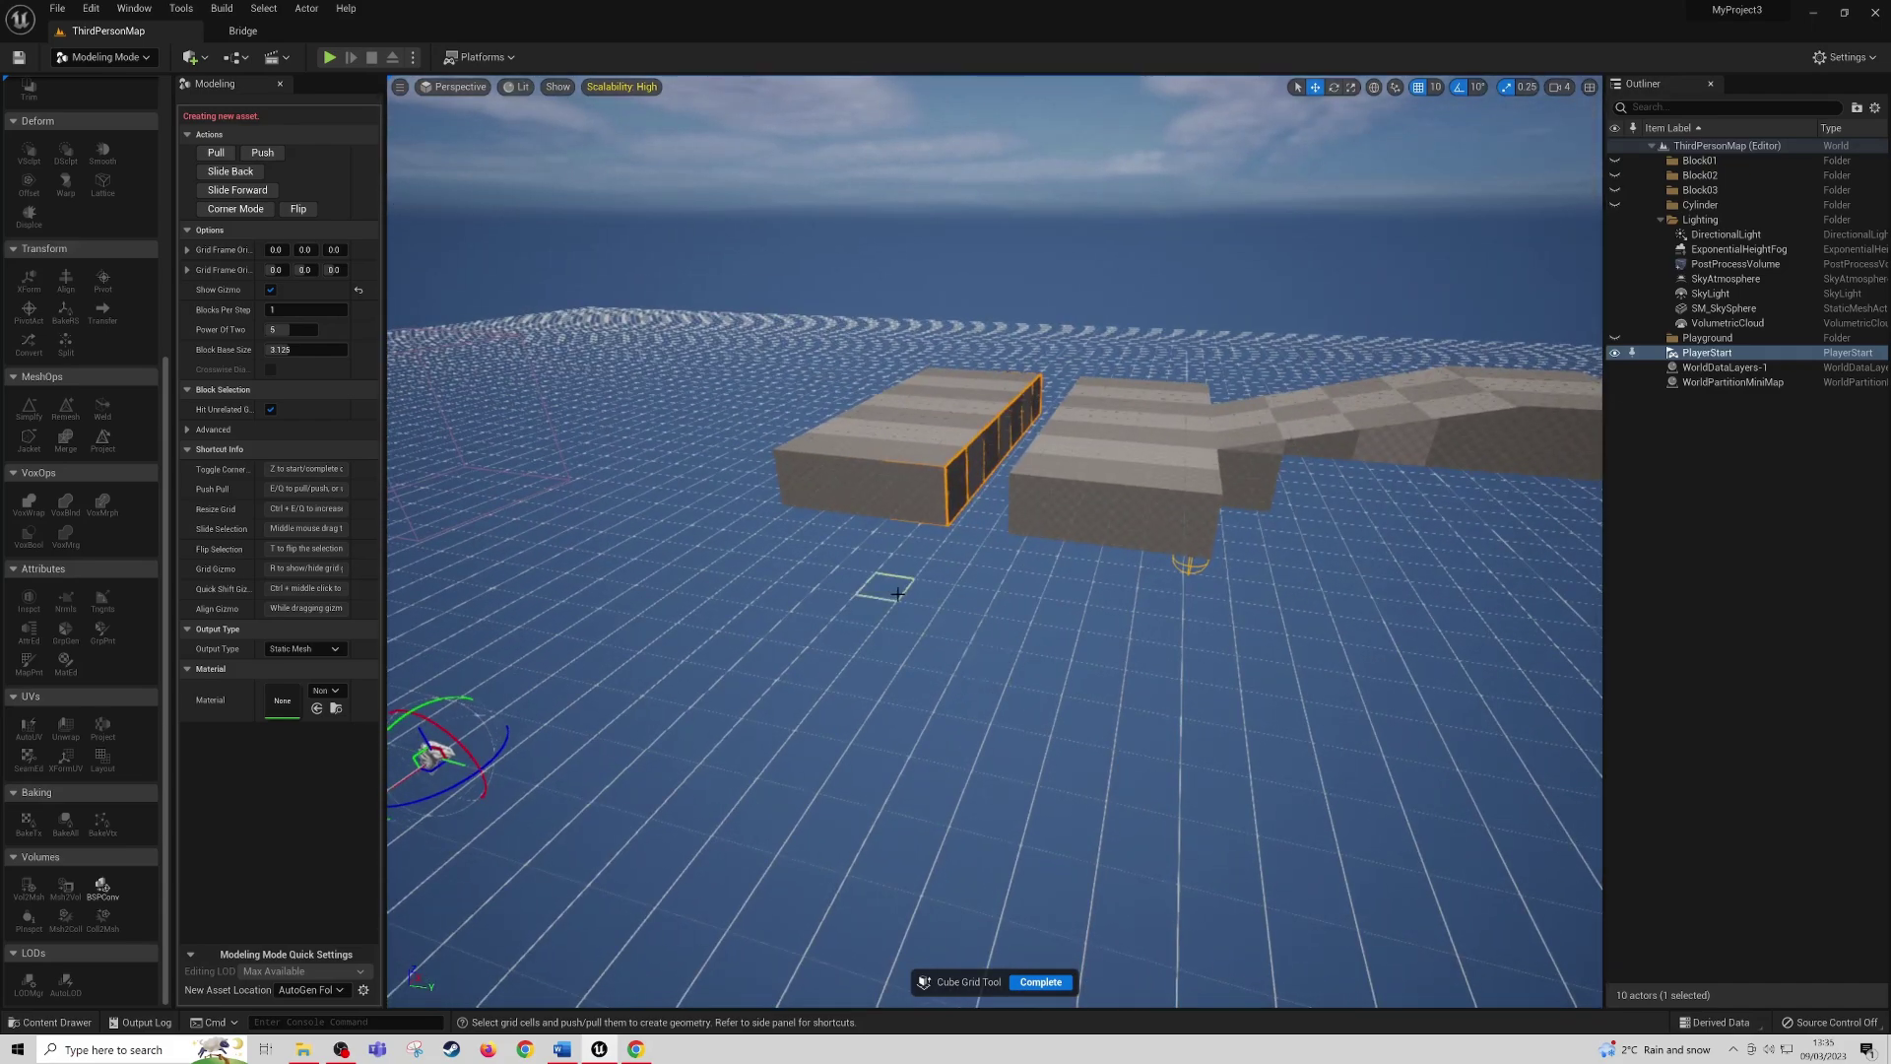
{"action": "middle_click", "coordinate": [852, 482], "text": "ctrl"}
{"action": "middle_click", "coordinate": [863, 456], "text": "ctrl"}
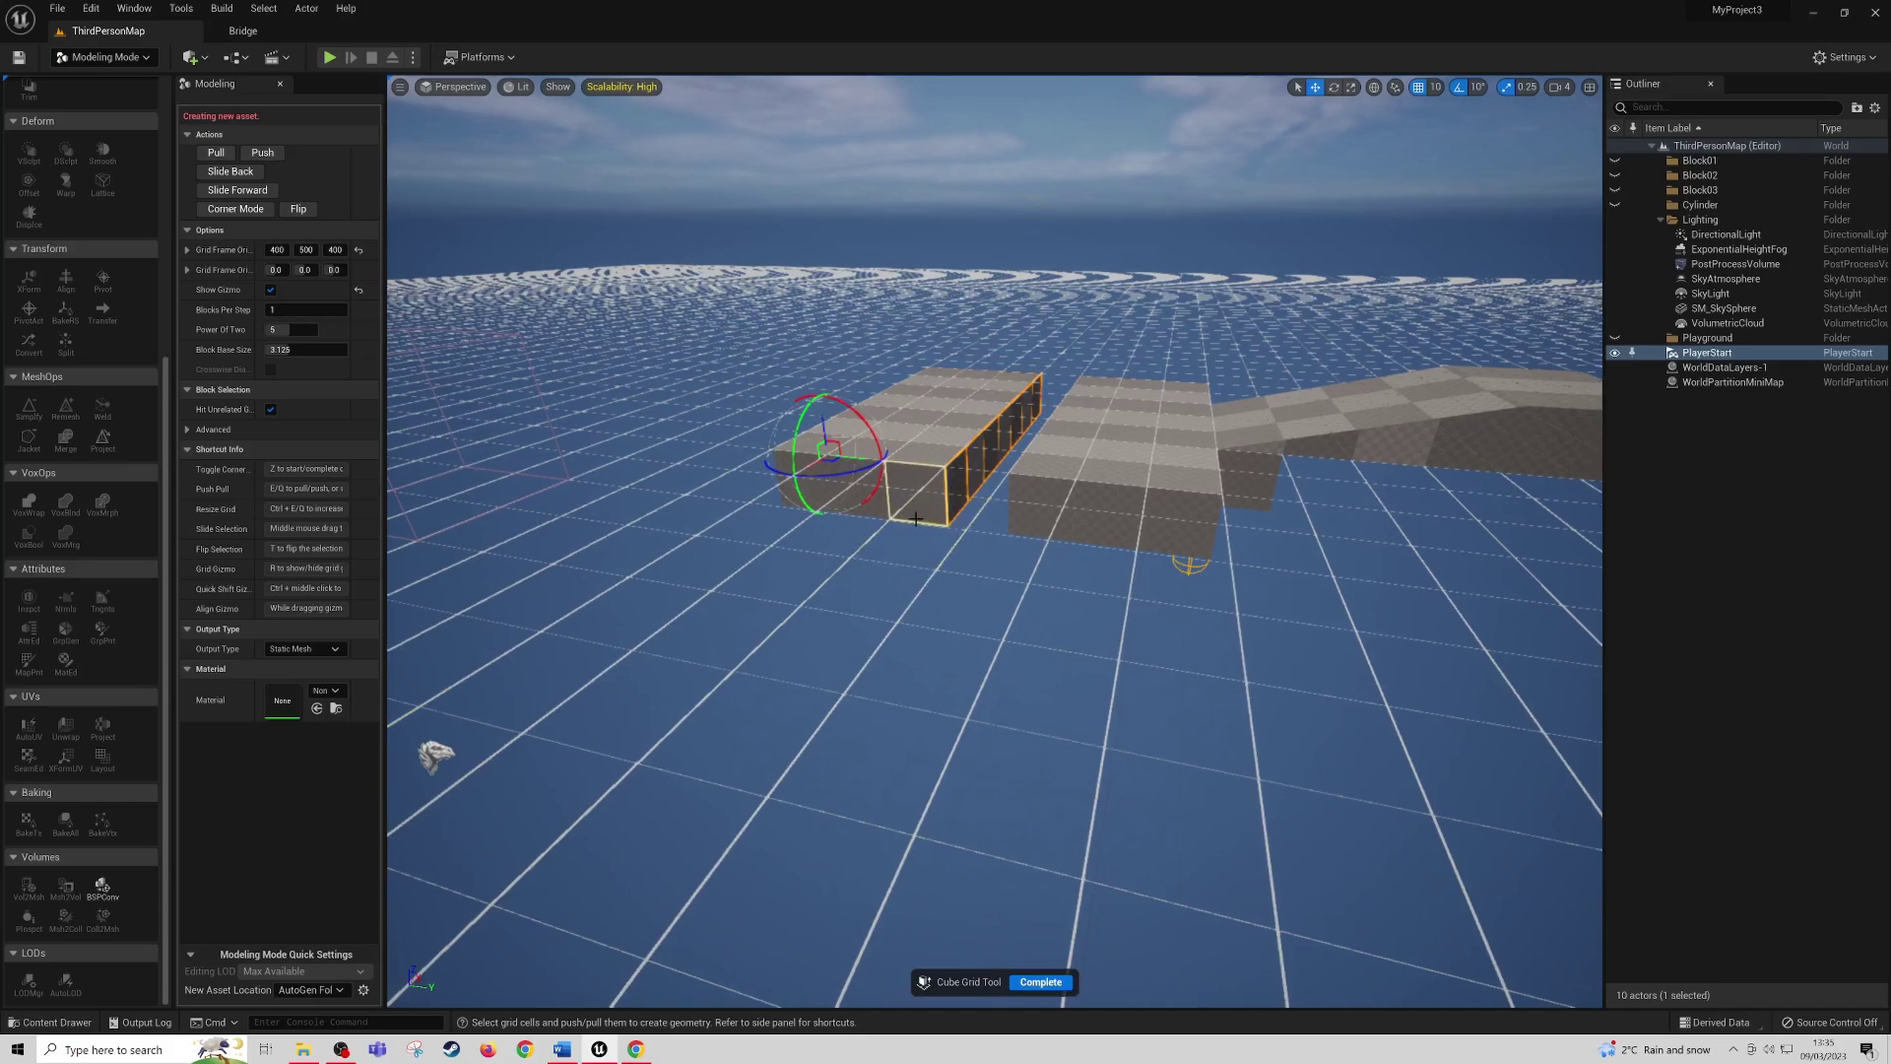
{"action": "middle_click", "coordinate": [916, 519], "text": "ctrl"}
- Tilt the grid about its new origin and pull the selected cells four steps into an angled slab
{"action": "right_click_drag", "start_coordinate": [916, 519], "coordinate": [1330, 665]}
{"action": "key", "text": "a"}
{"action": "key", "text": "w"}
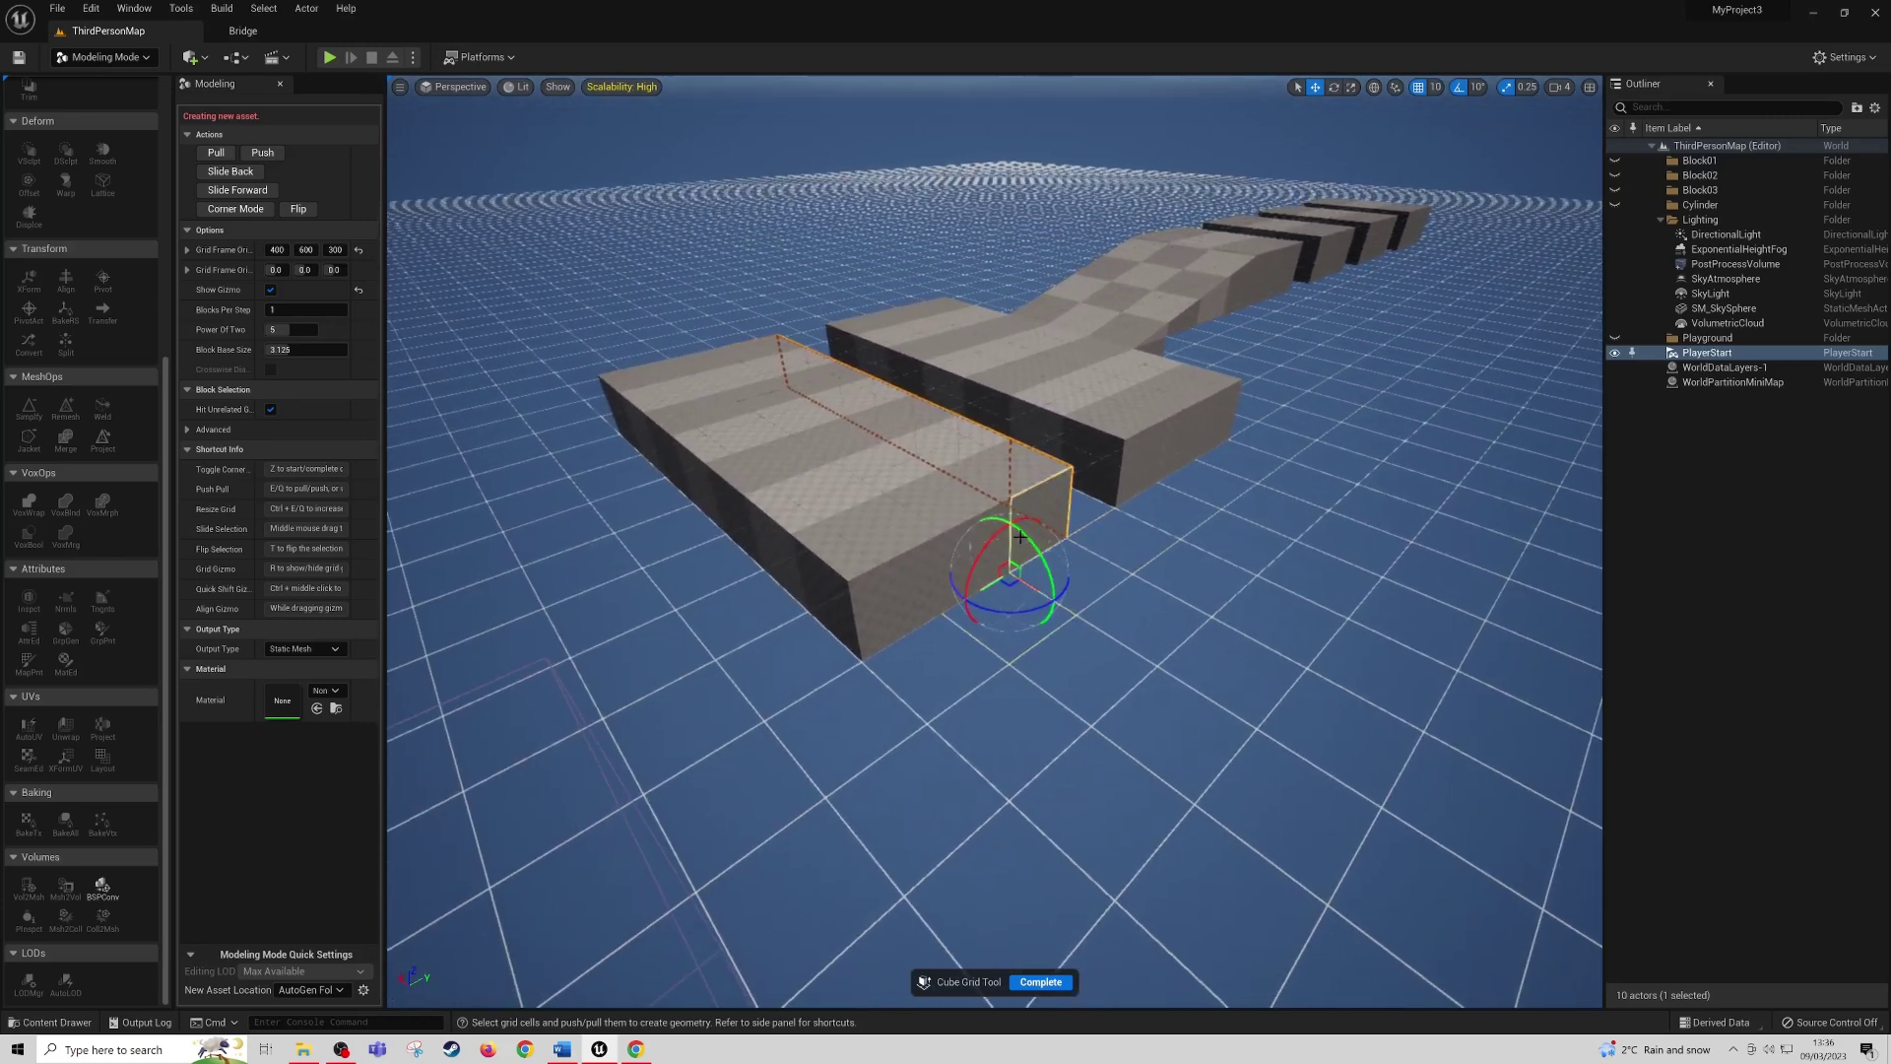
{"action": "left_click_drag", "start_coordinate": [1025, 537], "coordinate": [1092, 597]}
{"action": "key", "text": "a"}
{"action": "right_click_drag", "start_coordinate": [1139, 611], "coordinate": [1300, 537]}
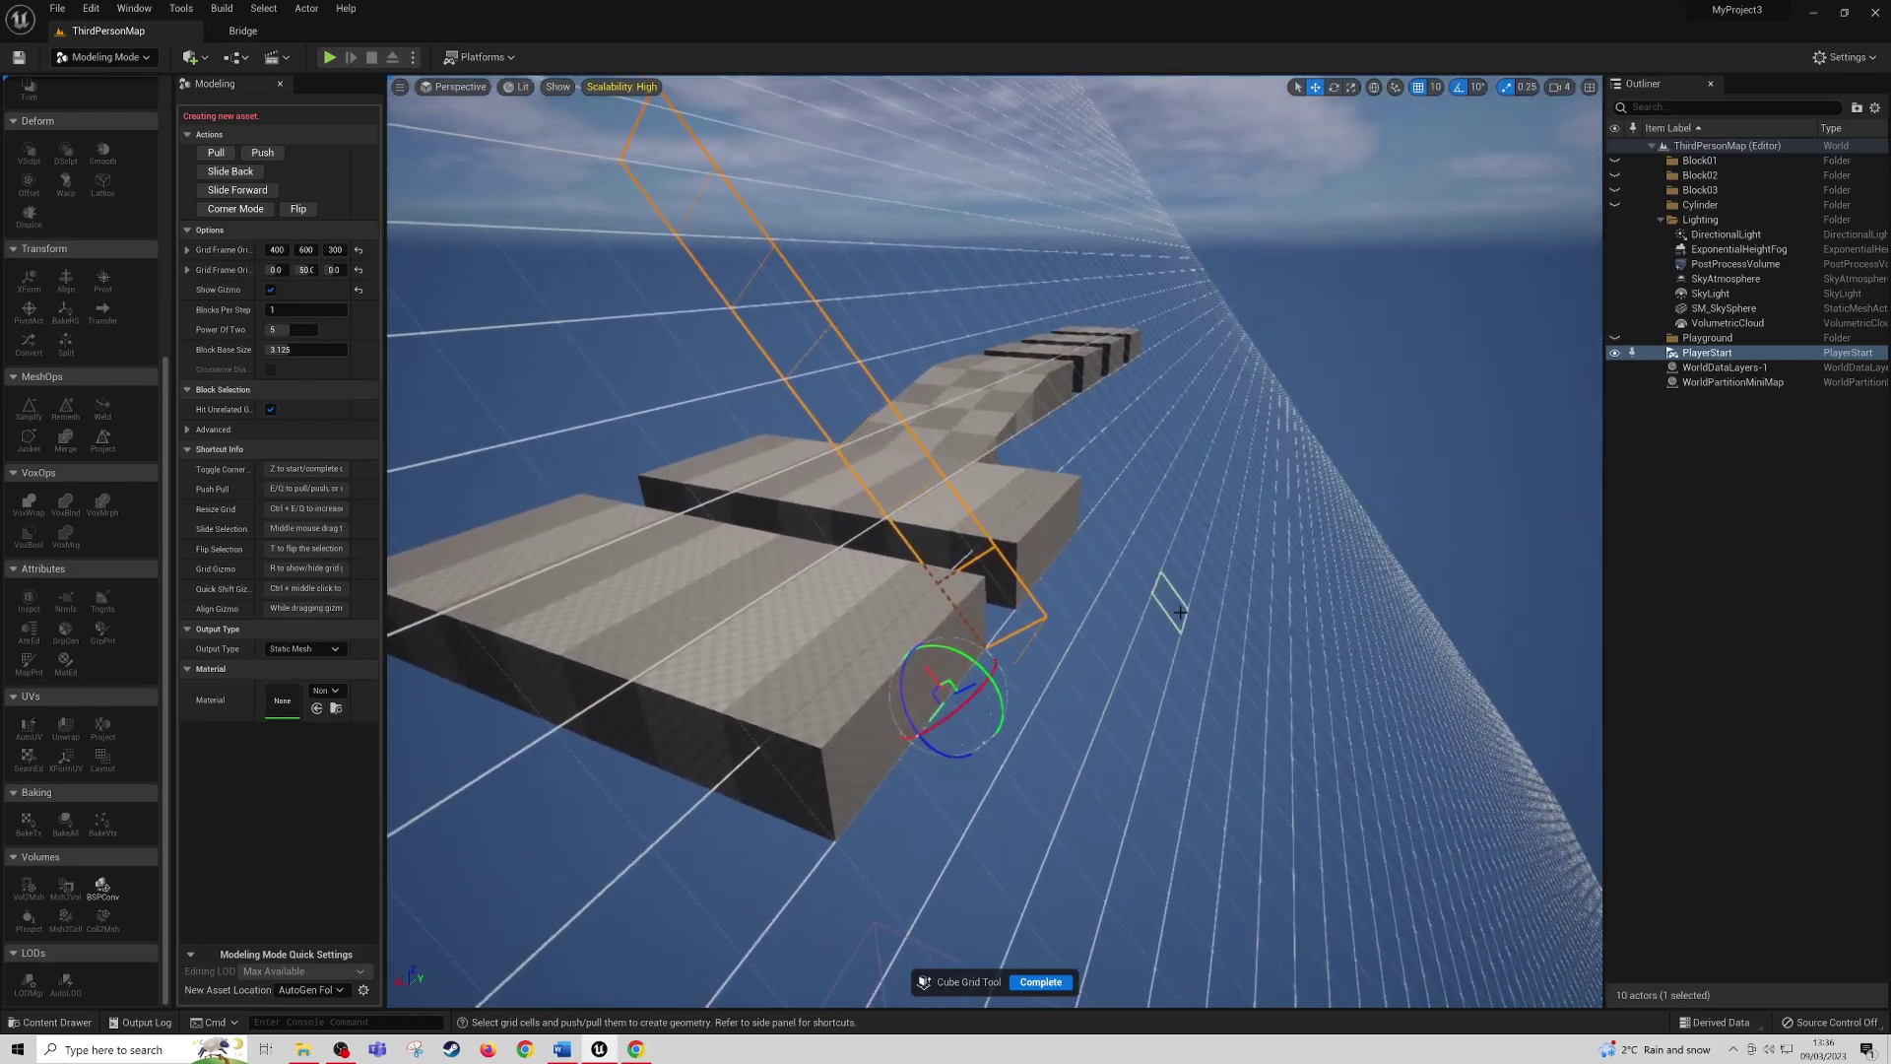
{"action": "key", "text": "e"}
{"action": "key", "text": "e"}
{"action": "key", "text": "e"}
{"action": "key", "text": "e"}
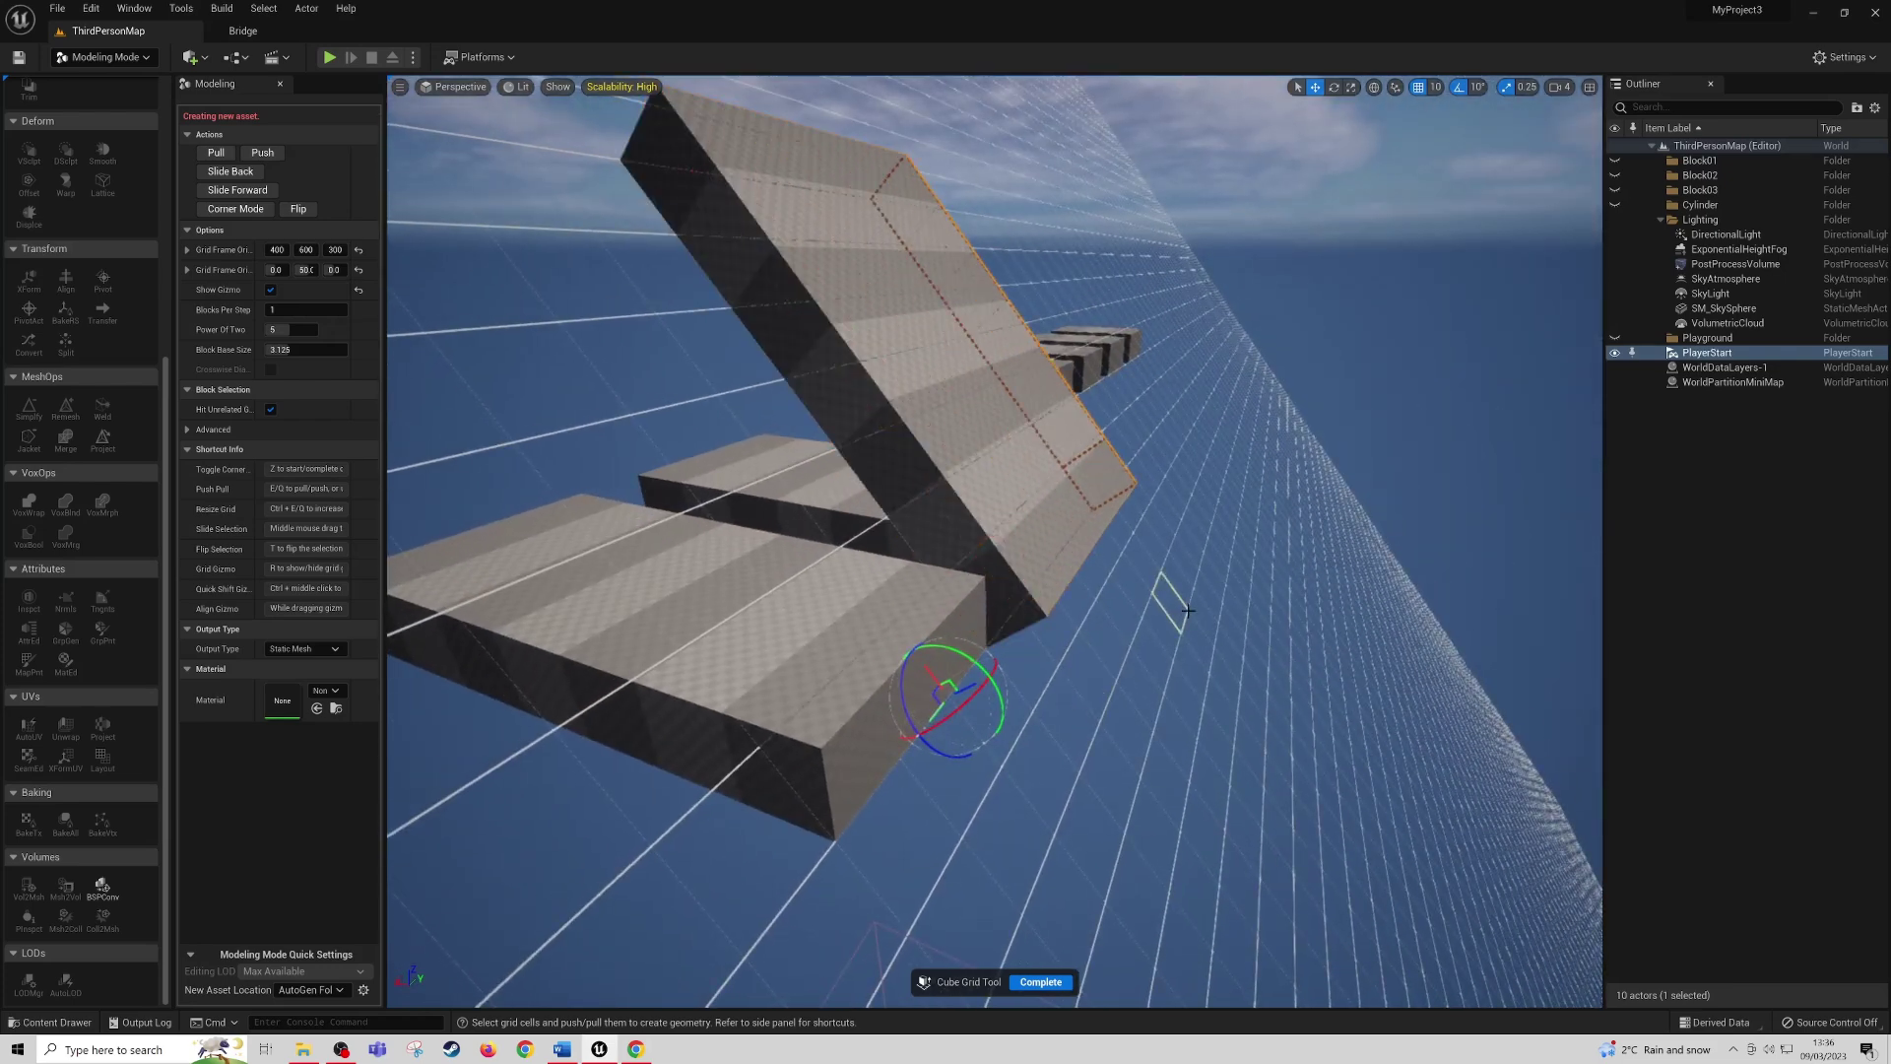
- Push the angled slab back five steps to remove it and cut a slope into the neighbouring block's end
{"action": "key", "text": "q"}
{"action": "key", "text": "q"}
{"action": "key", "text": "q"}
{"action": "key", "text": "q"}
{"action": "key", "text": "q"}
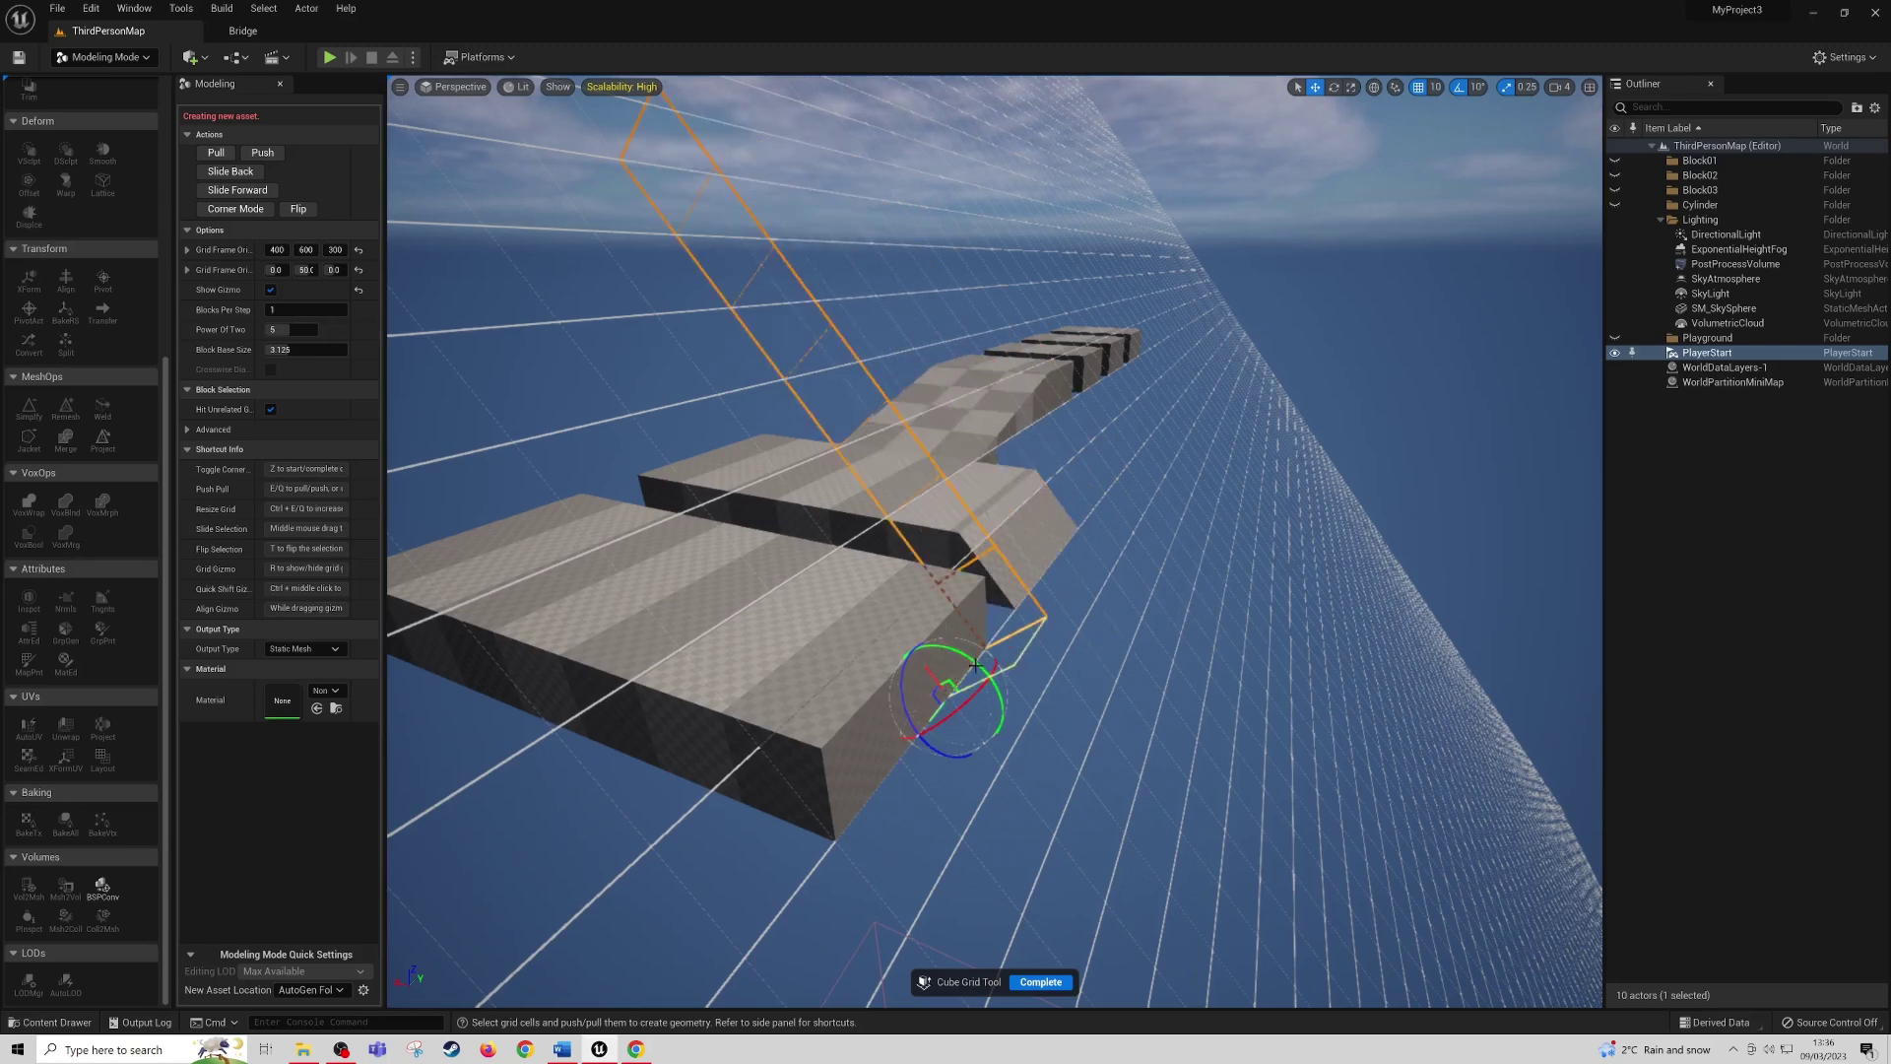
- Rotate the grid upright to 90 degrees and select a tall column of cells crossing the new block's end
{"action": "left_click_drag", "start_coordinate": [979, 668], "coordinate": [1005, 690]}
{"action": "right_click_drag", "start_coordinate": [1005, 690], "coordinate": [749, 670]}
{"action": "left_click_drag", "start_coordinate": [681, 325], "coordinate": [736, 557]}
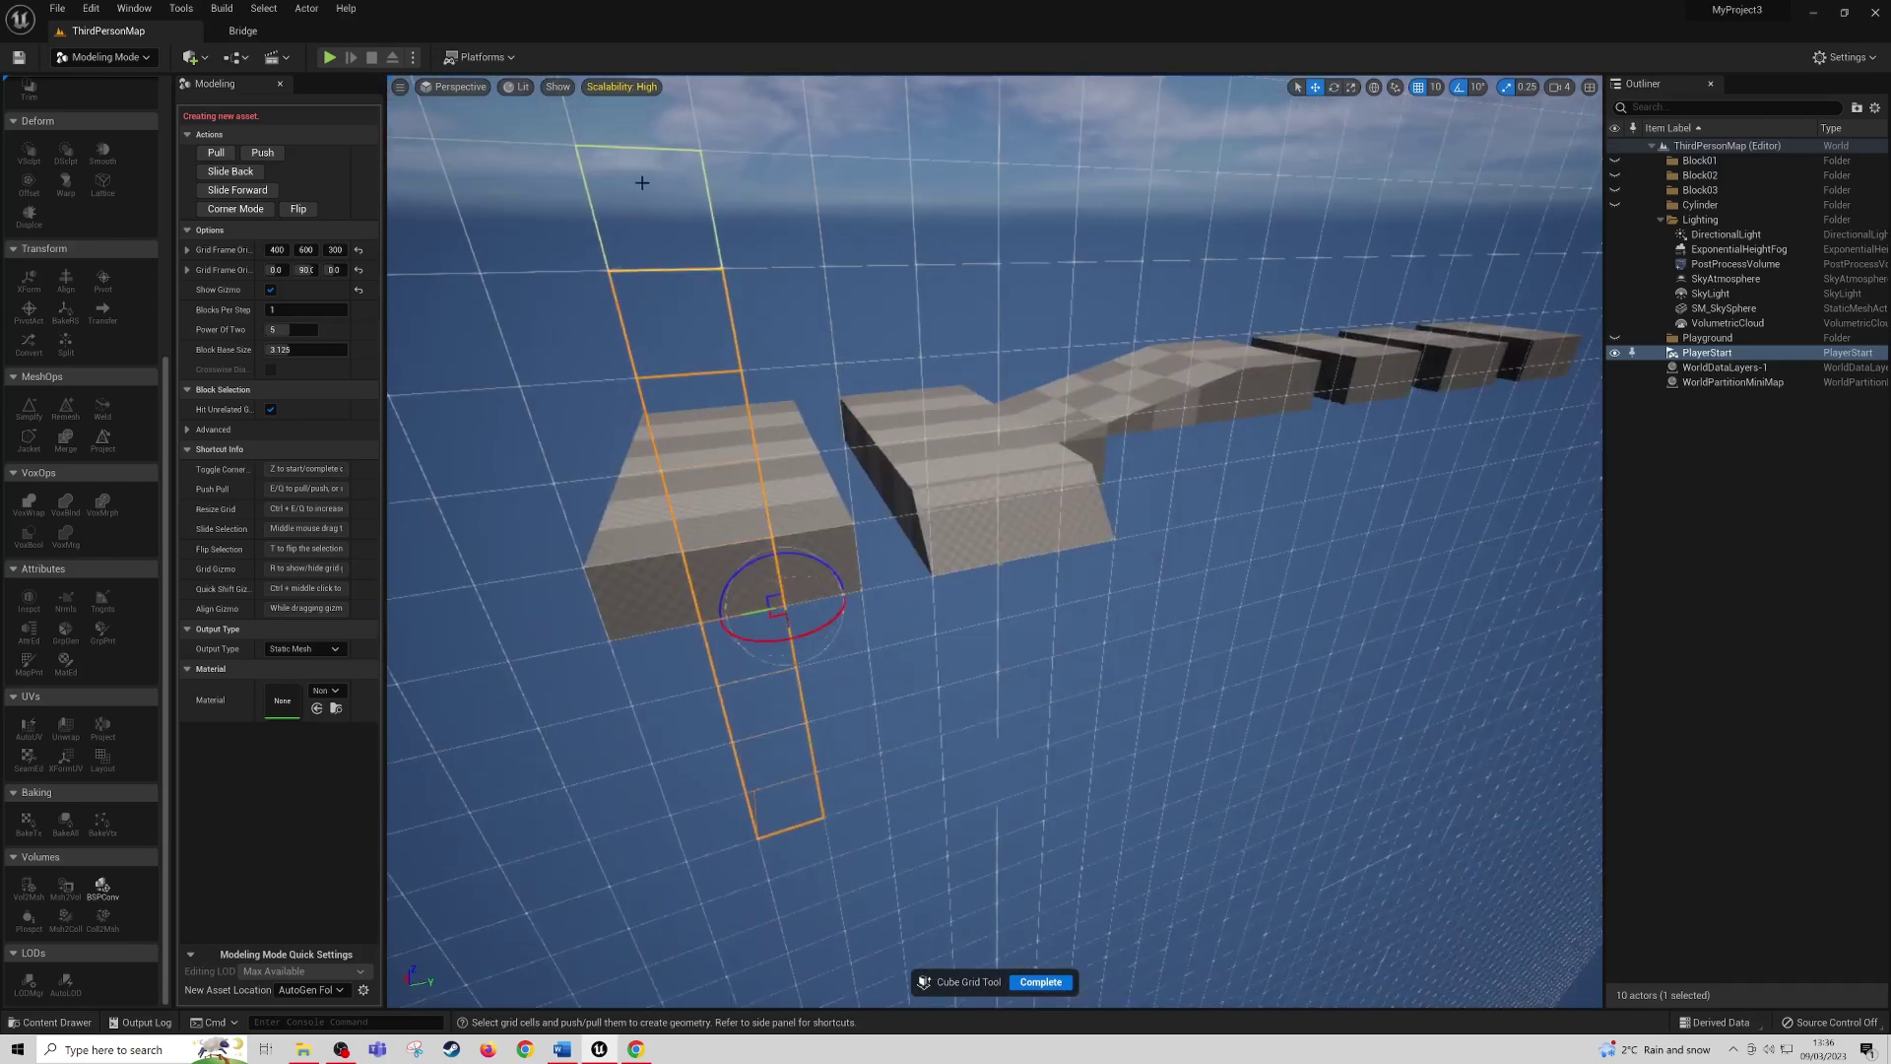
{"action": "left_click_drag", "start_coordinate": [652, 194], "coordinate": [804, 797]}
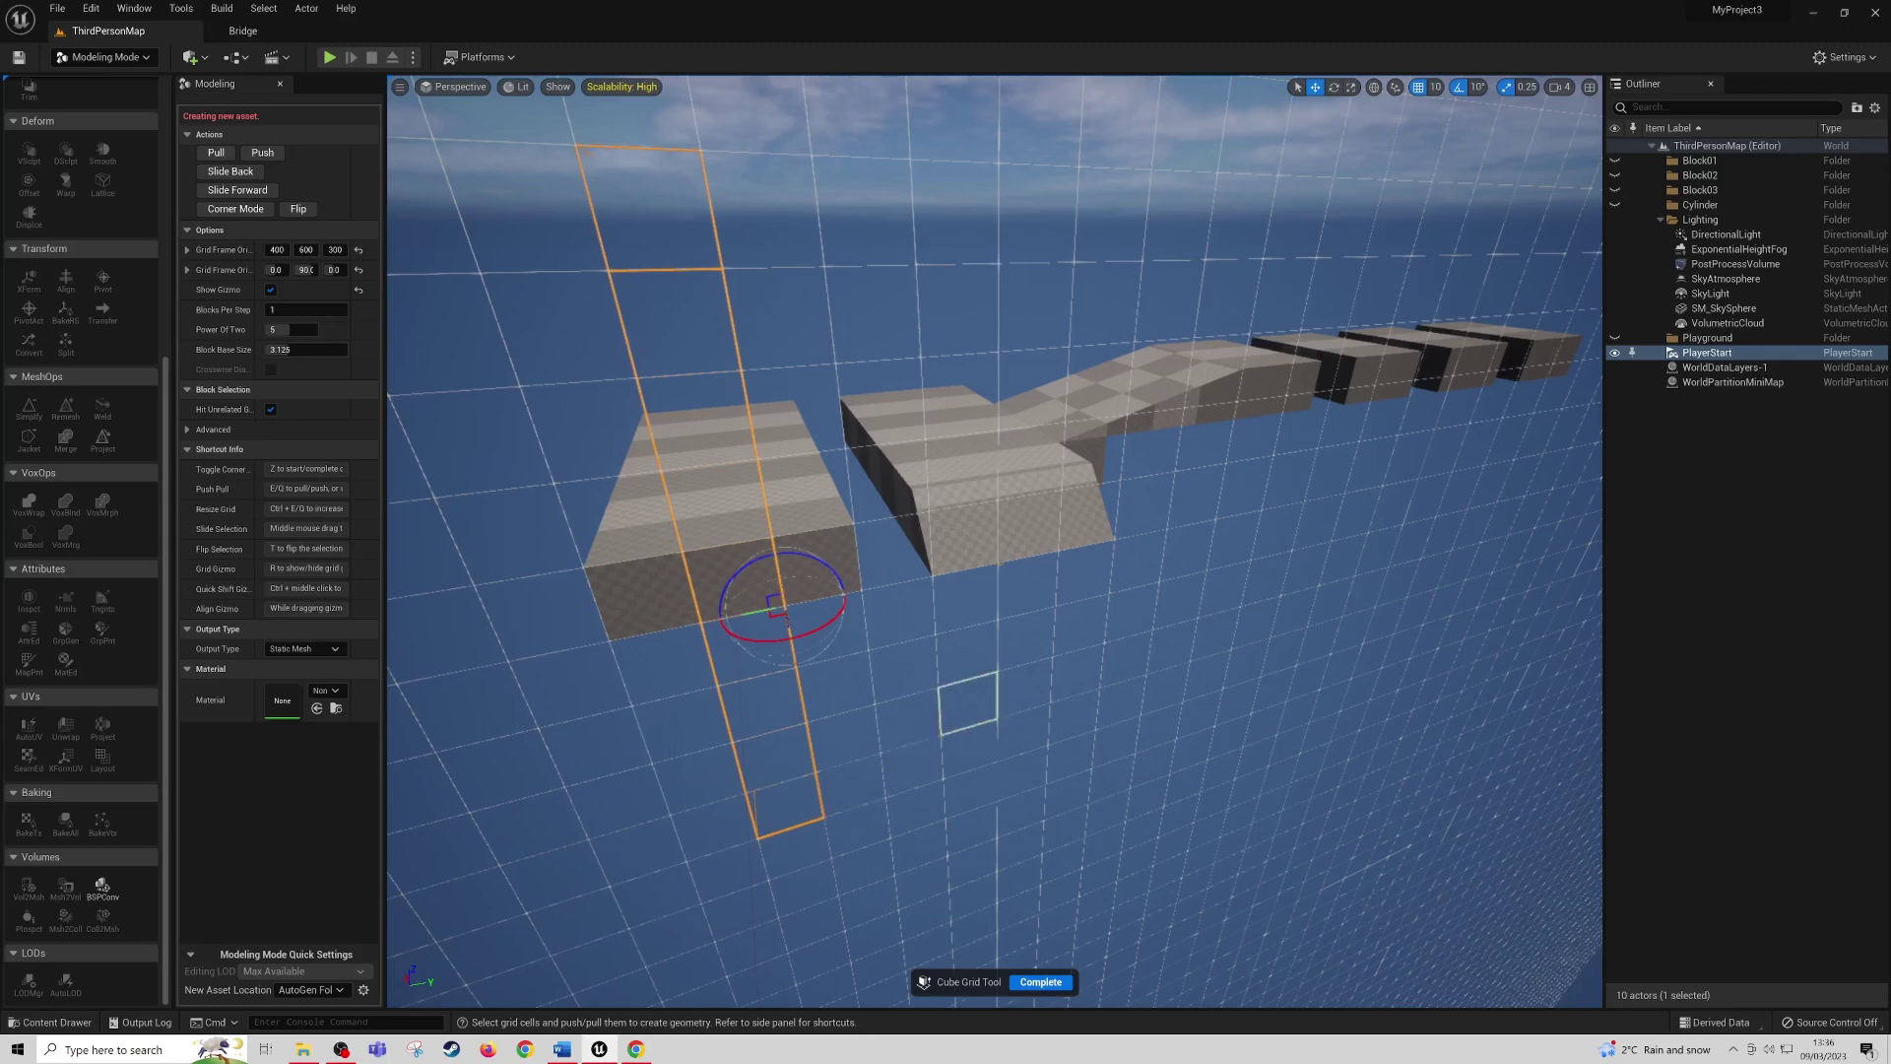
- Push the selected column of cells six steps back through the block
{"action": "right_click_drag", "start_coordinate": [954, 708], "coordinate": [995, 690]}
{"action": "key", "text": "q"}
{"action": "key", "text": "q"}
{"action": "key", "text": "q"}
{"action": "key", "text": "q"}
{"action": "key", "text": "q"}
{"action": "key", "text": "q"}
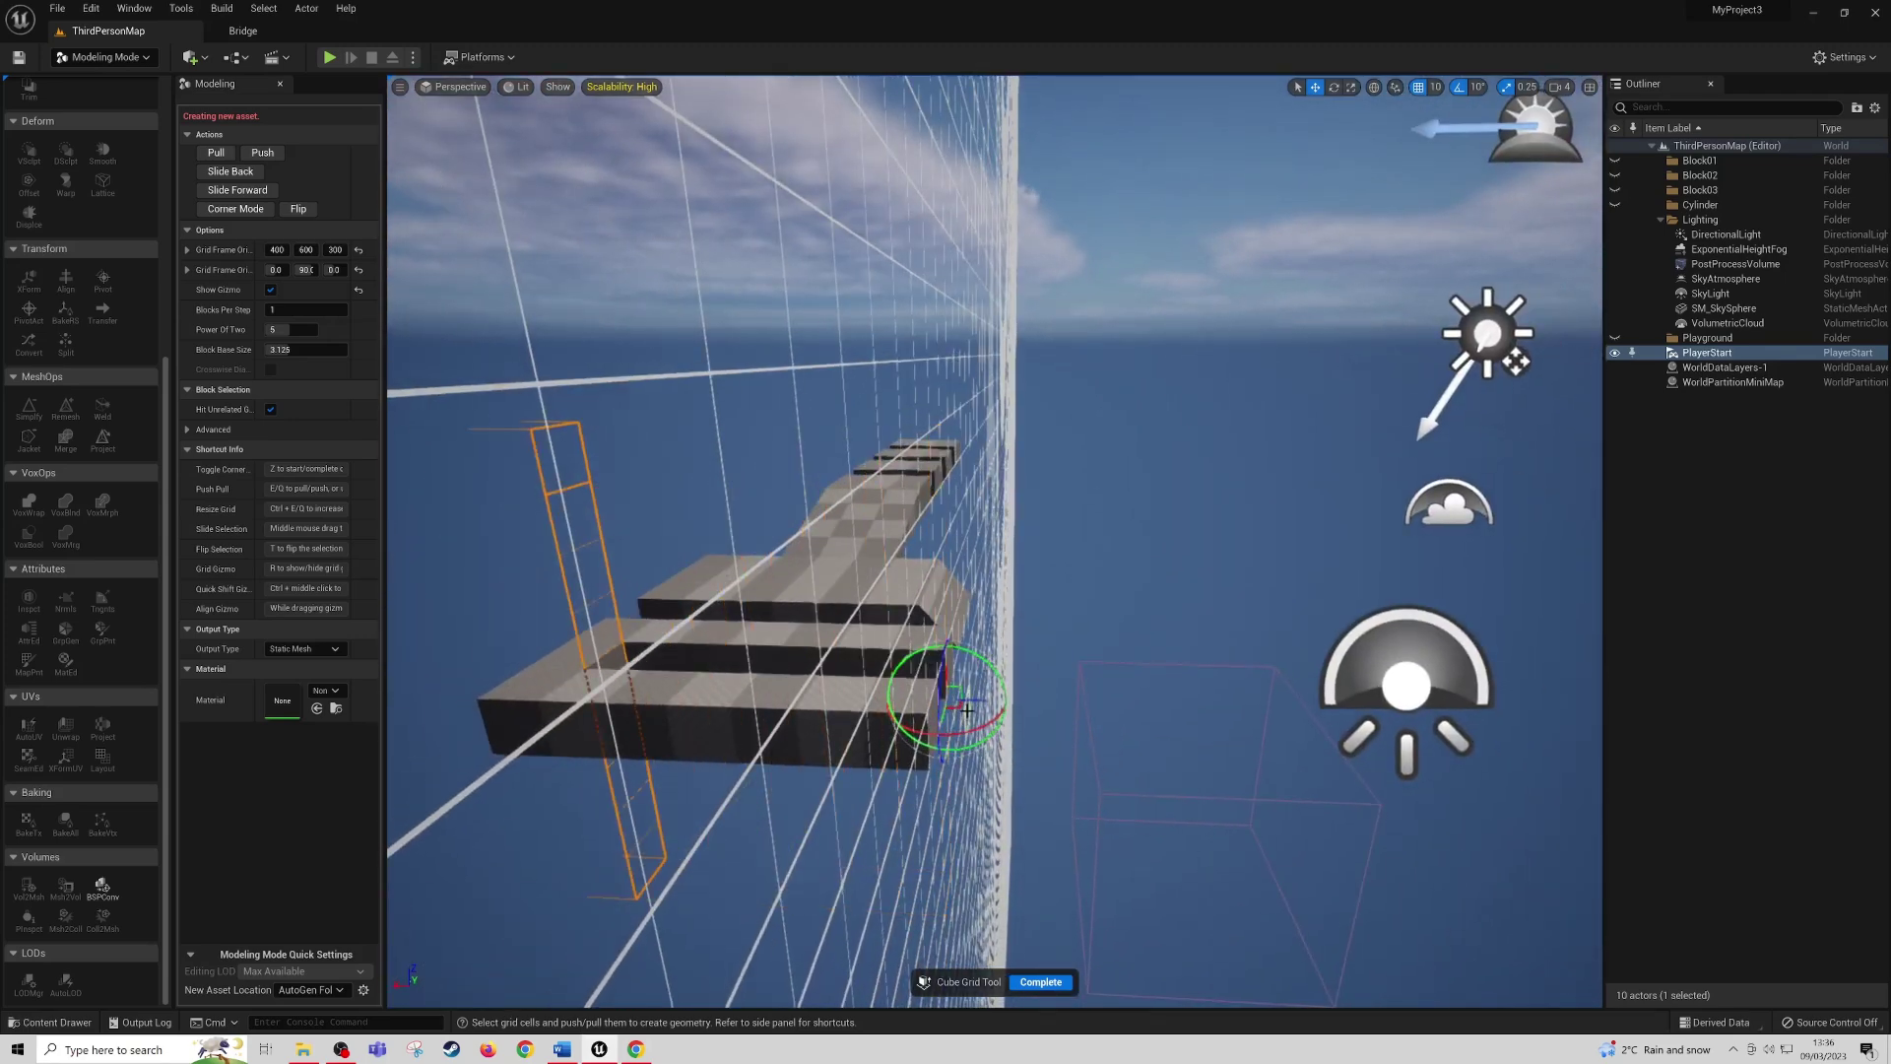
- Pull the column seven steps to form a tall wall running through the block
{"action": "key", "text": "e"}
{"action": "key", "text": "e"}
{"action": "key", "text": "e"}
{"action": "key", "text": "e"}
{"action": "key", "text": "e"}
{"action": "key", "text": "e"}
{"action": "key", "text": "e"}
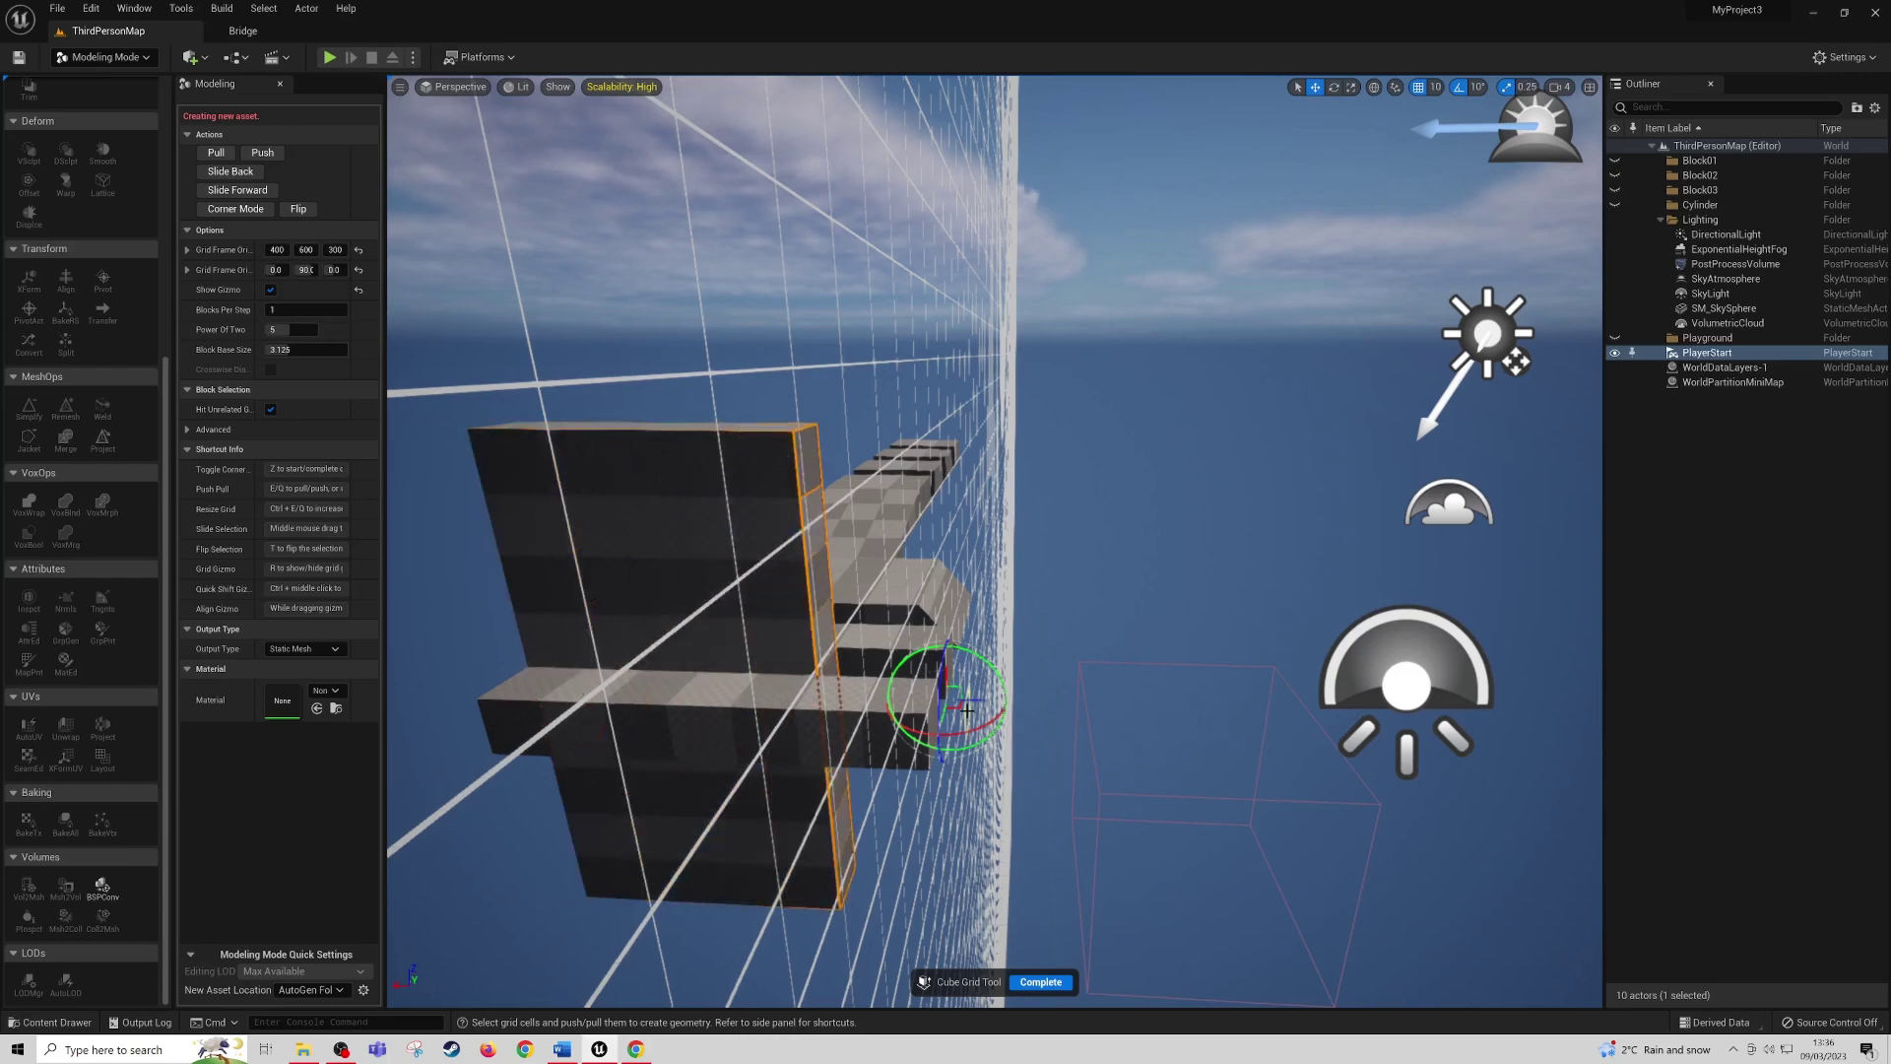
- Pull the block's individual end cells beside and beneath the wall outward by one cell
{"action": "right_click_drag", "start_coordinate": [948, 697], "coordinate": [990, 721]}
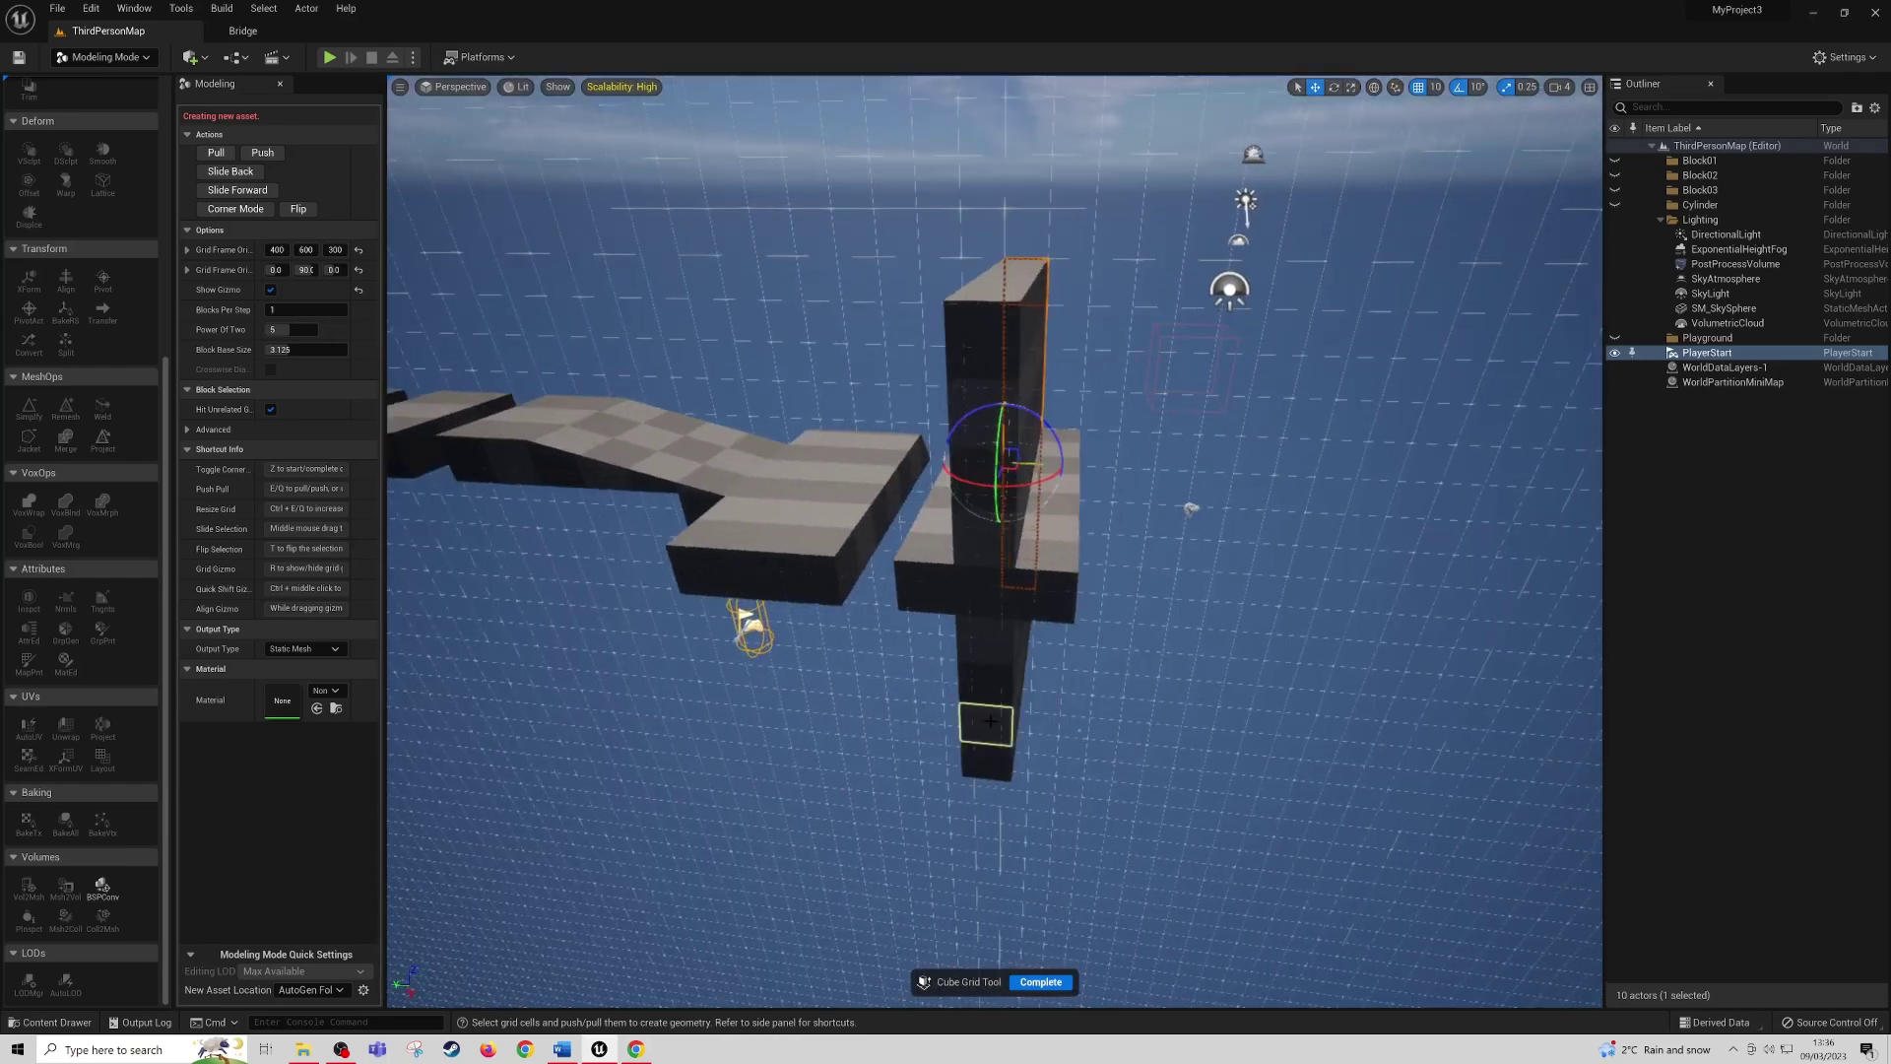
{"action": "left_click", "coordinate": [956, 591]}
{"action": "key", "text": "e"}
{"action": "left_click", "coordinate": [926, 595]}
{"action": "key", "text": "e"}
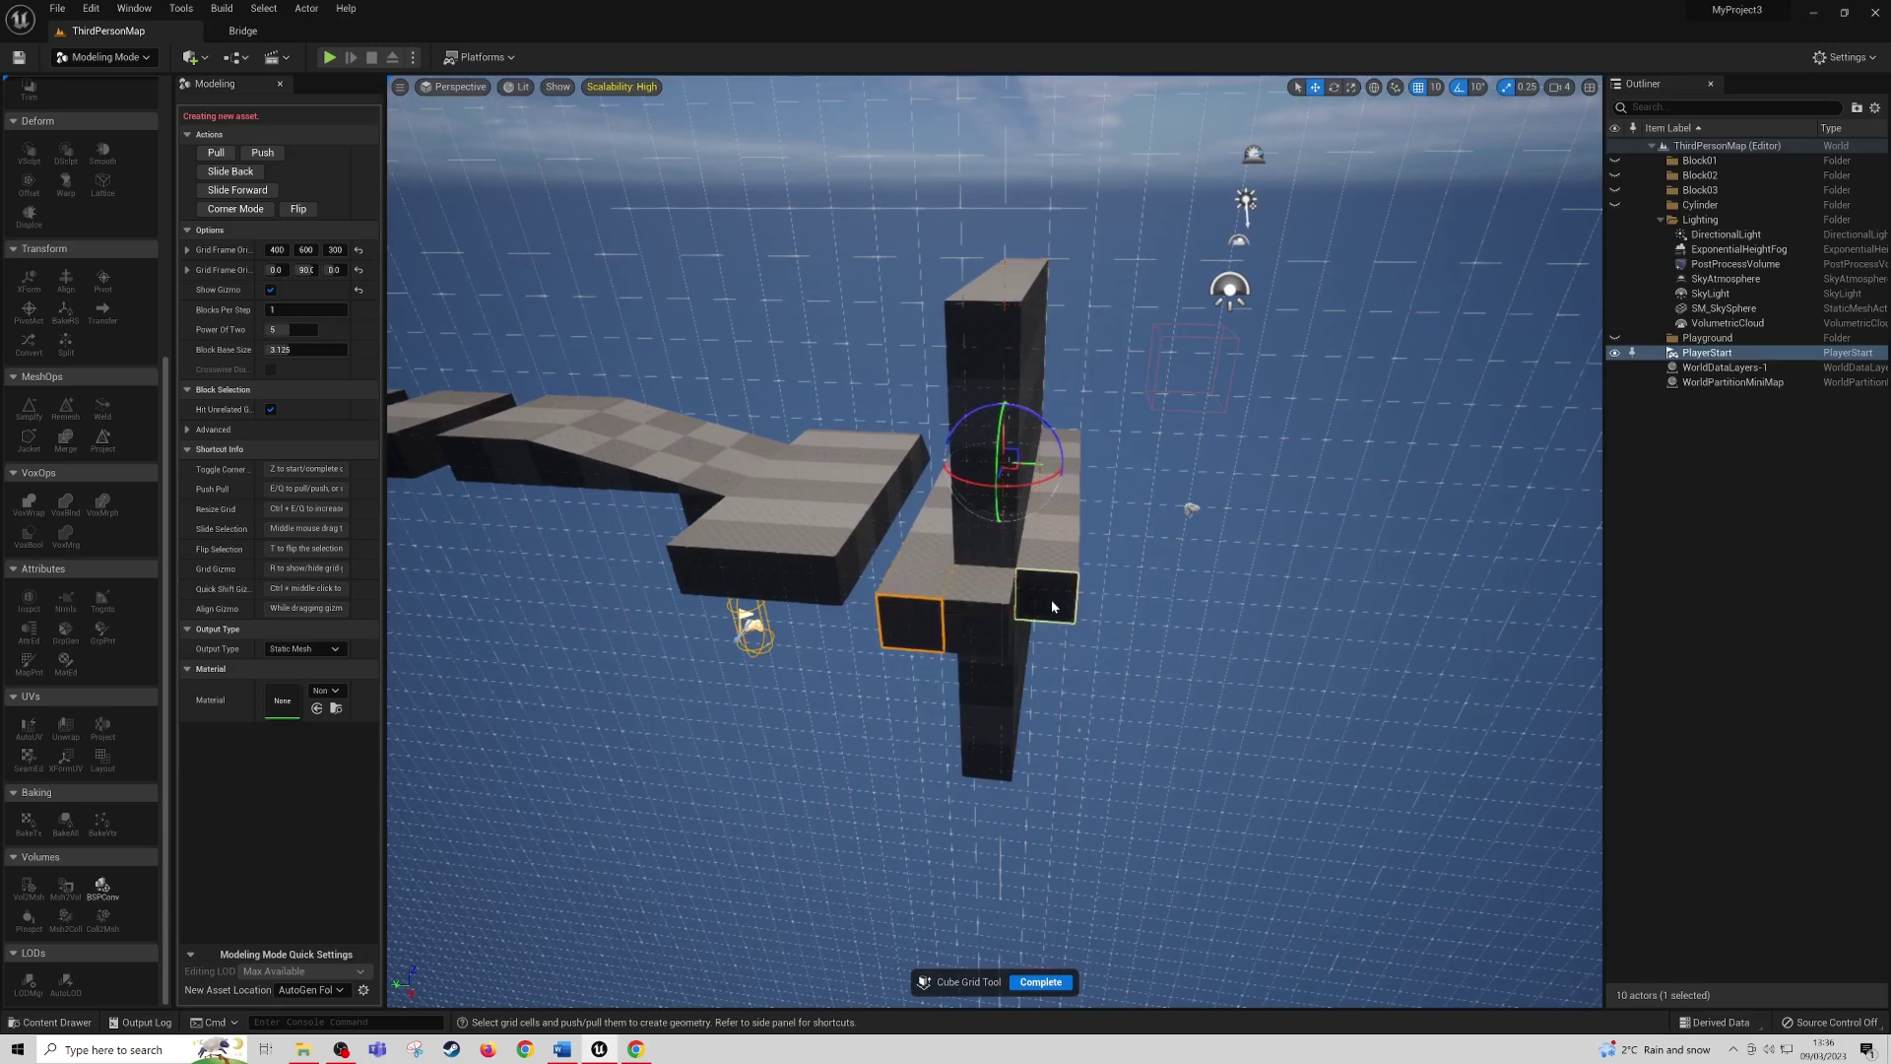
{"action": "key", "text": "e"}
- Push the sloped ramp's cells in two steps and pull them out one step so the ramp sits flush with the platform
{"action": "key", "text": "d"}
{"action": "right_click_drag", "start_coordinate": [1068, 612], "coordinate": [946, 611]}
{"action": "key", "text": "w"}
{"action": "key", "text": "s"}
{"action": "key", "text": "a"}
{"action": "key", "text": "w"}
{"action": "key", "text": "s"}
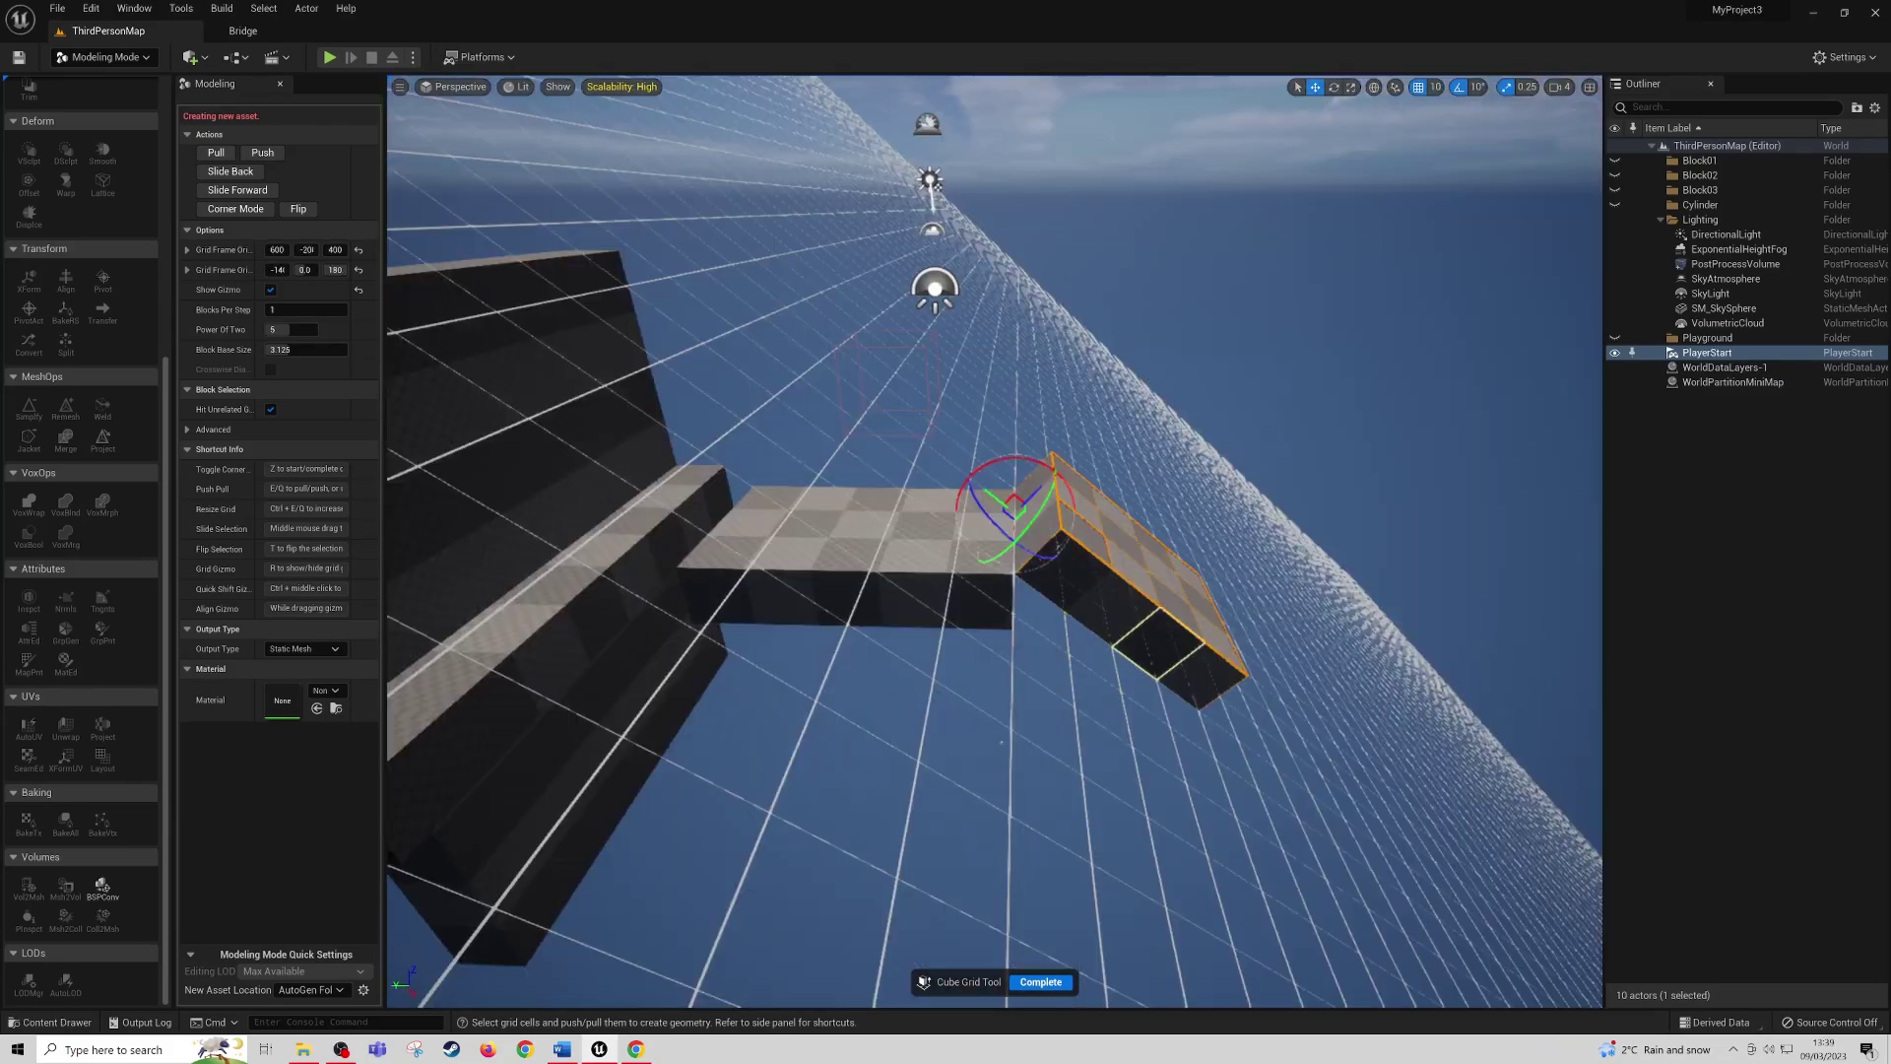
{"action": "right_click_drag", "start_coordinate": [946, 611], "coordinate": [1120, 655]}
{"action": "key", "text": "w"}
{"action": "key", "text": "s"}
{"action": "key", "text": "q"}
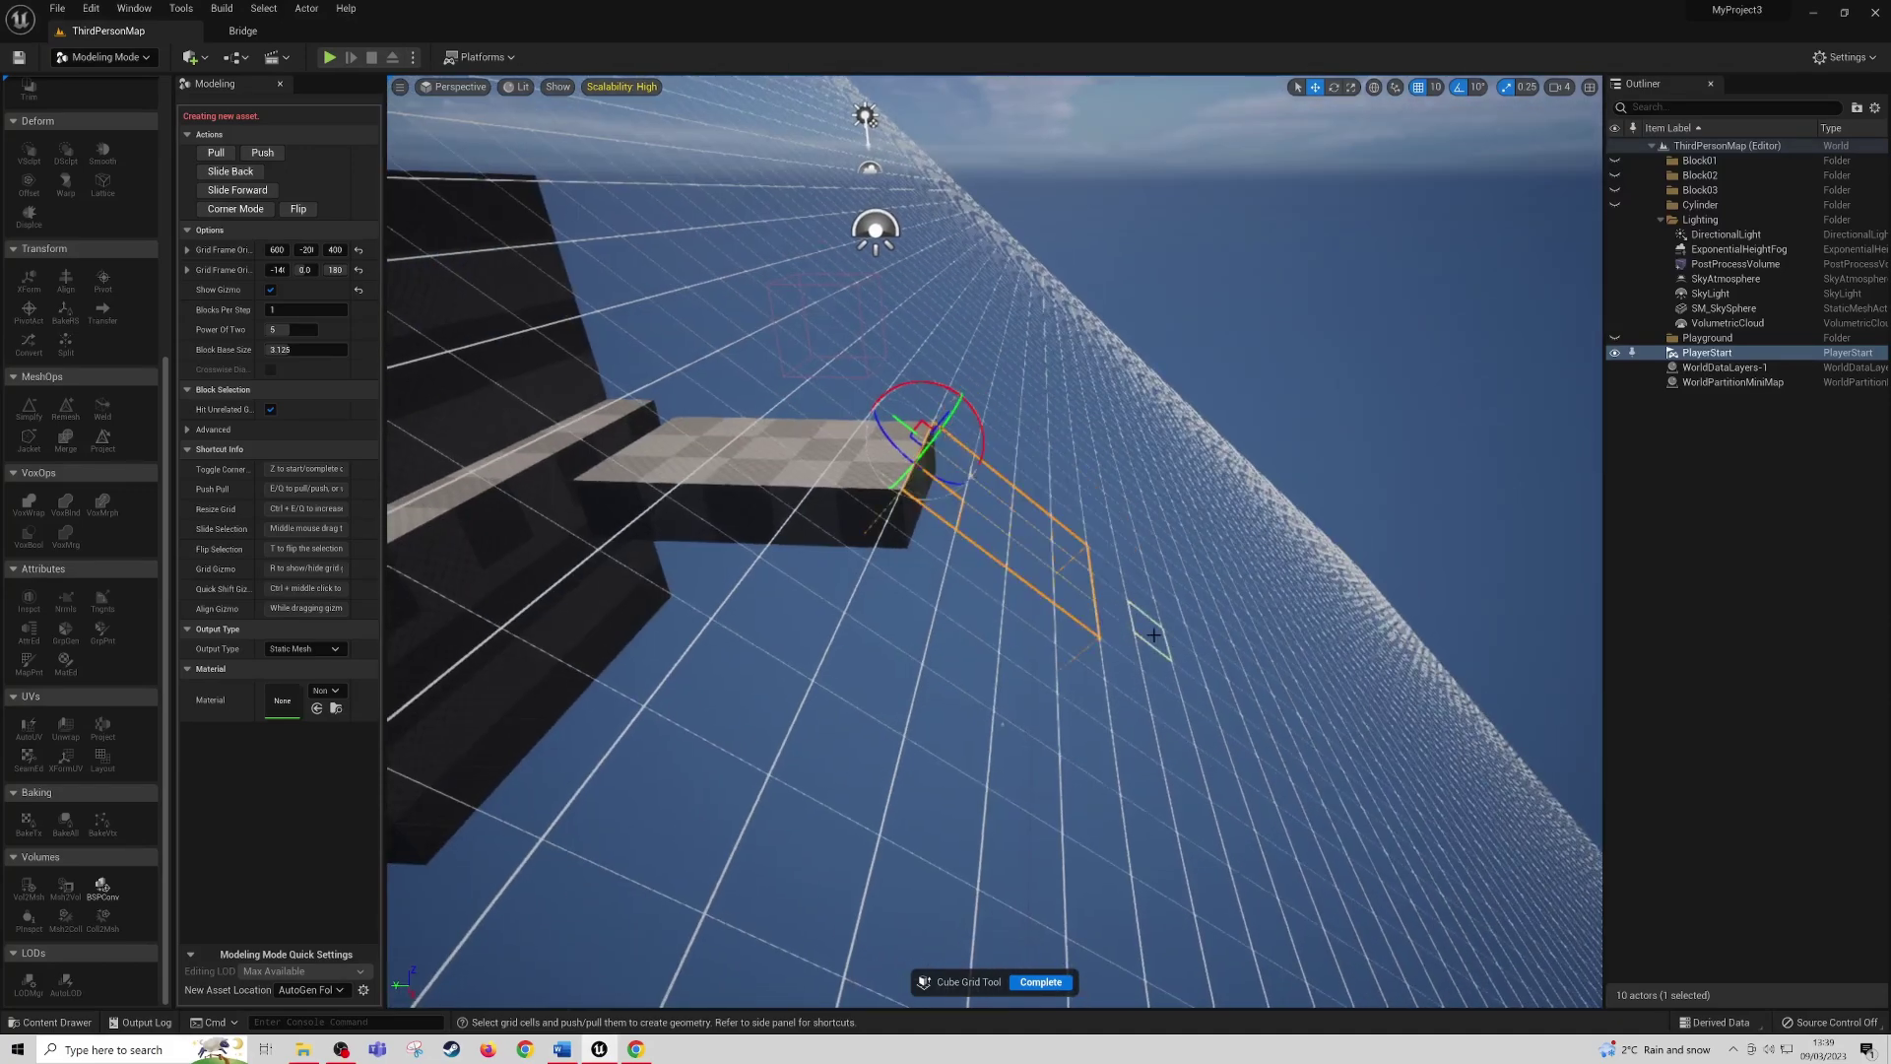
{"action": "key", "text": "q"}
{"action": "key", "text": "e"}
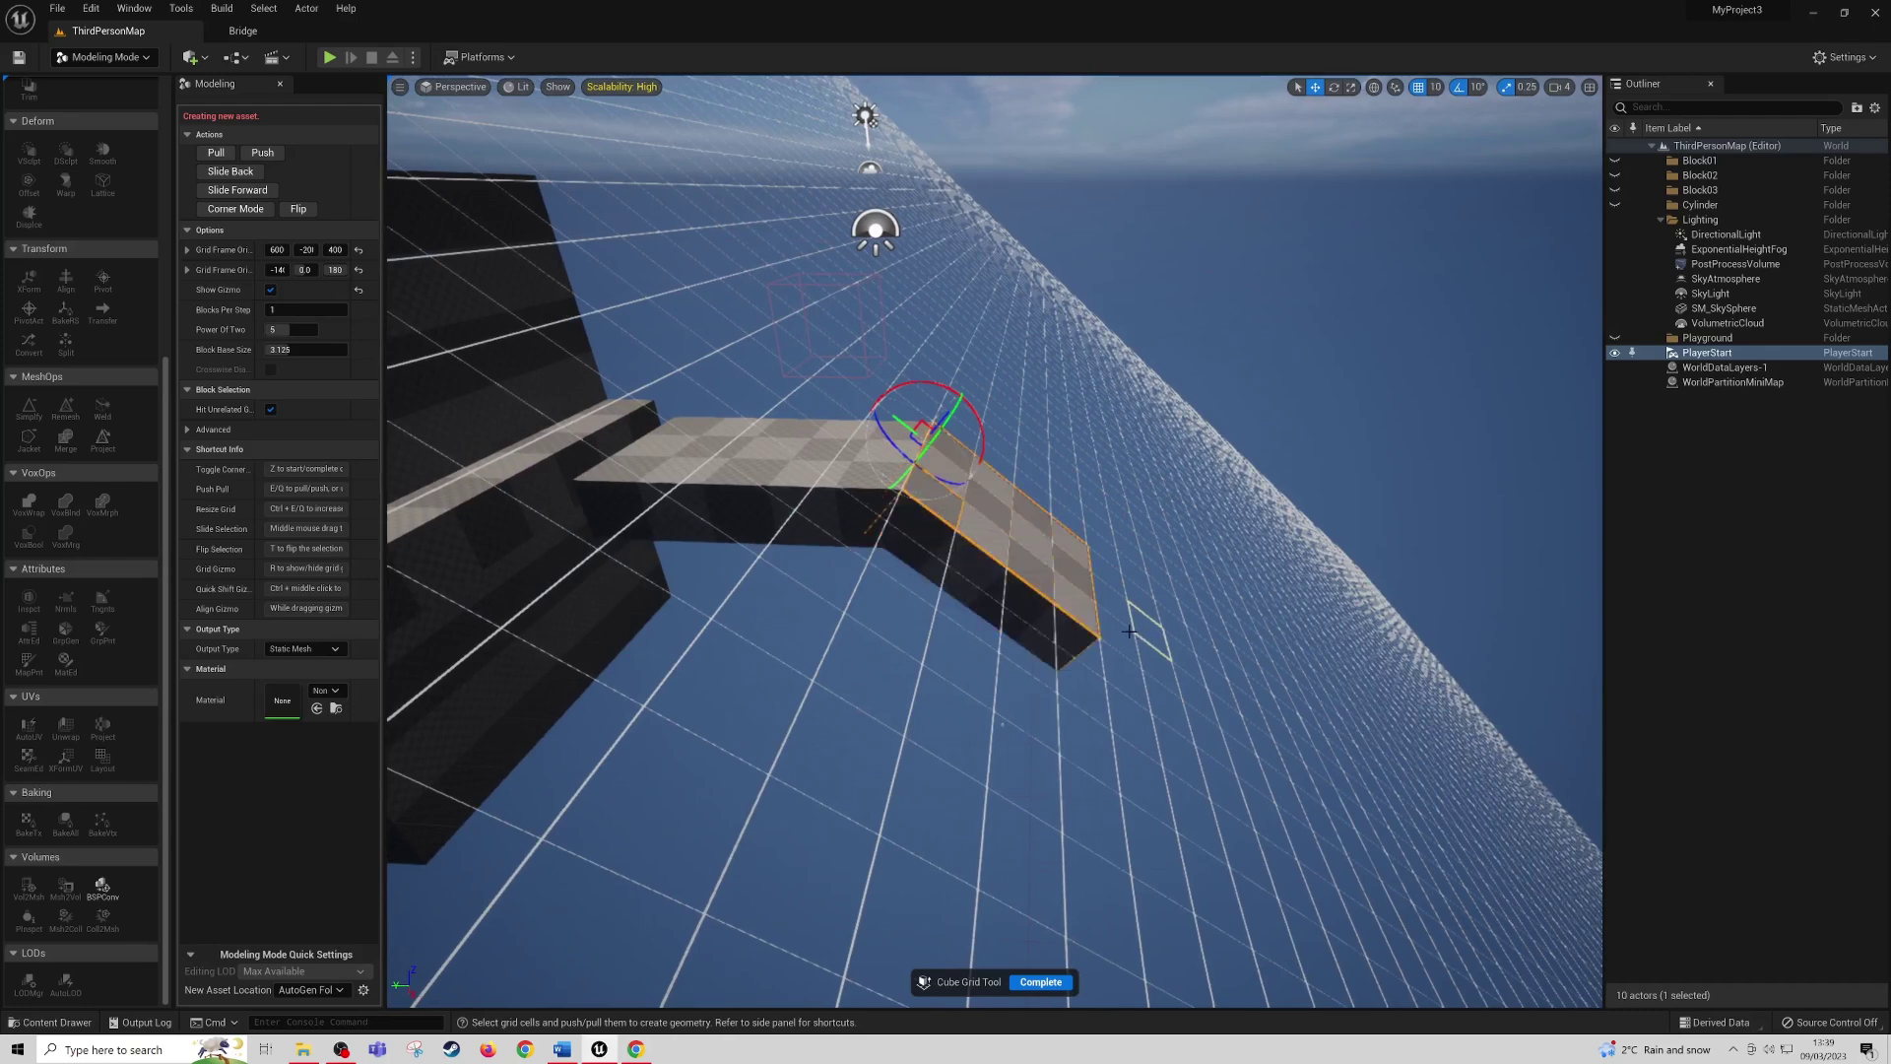
- Complete the Cube Grid tool to output the blockout as a static mesh
{"action": "right_click_drag", "start_coordinate": [1025, 645], "coordinate": [882, 582]}
{"action": "key", "text": "d"}
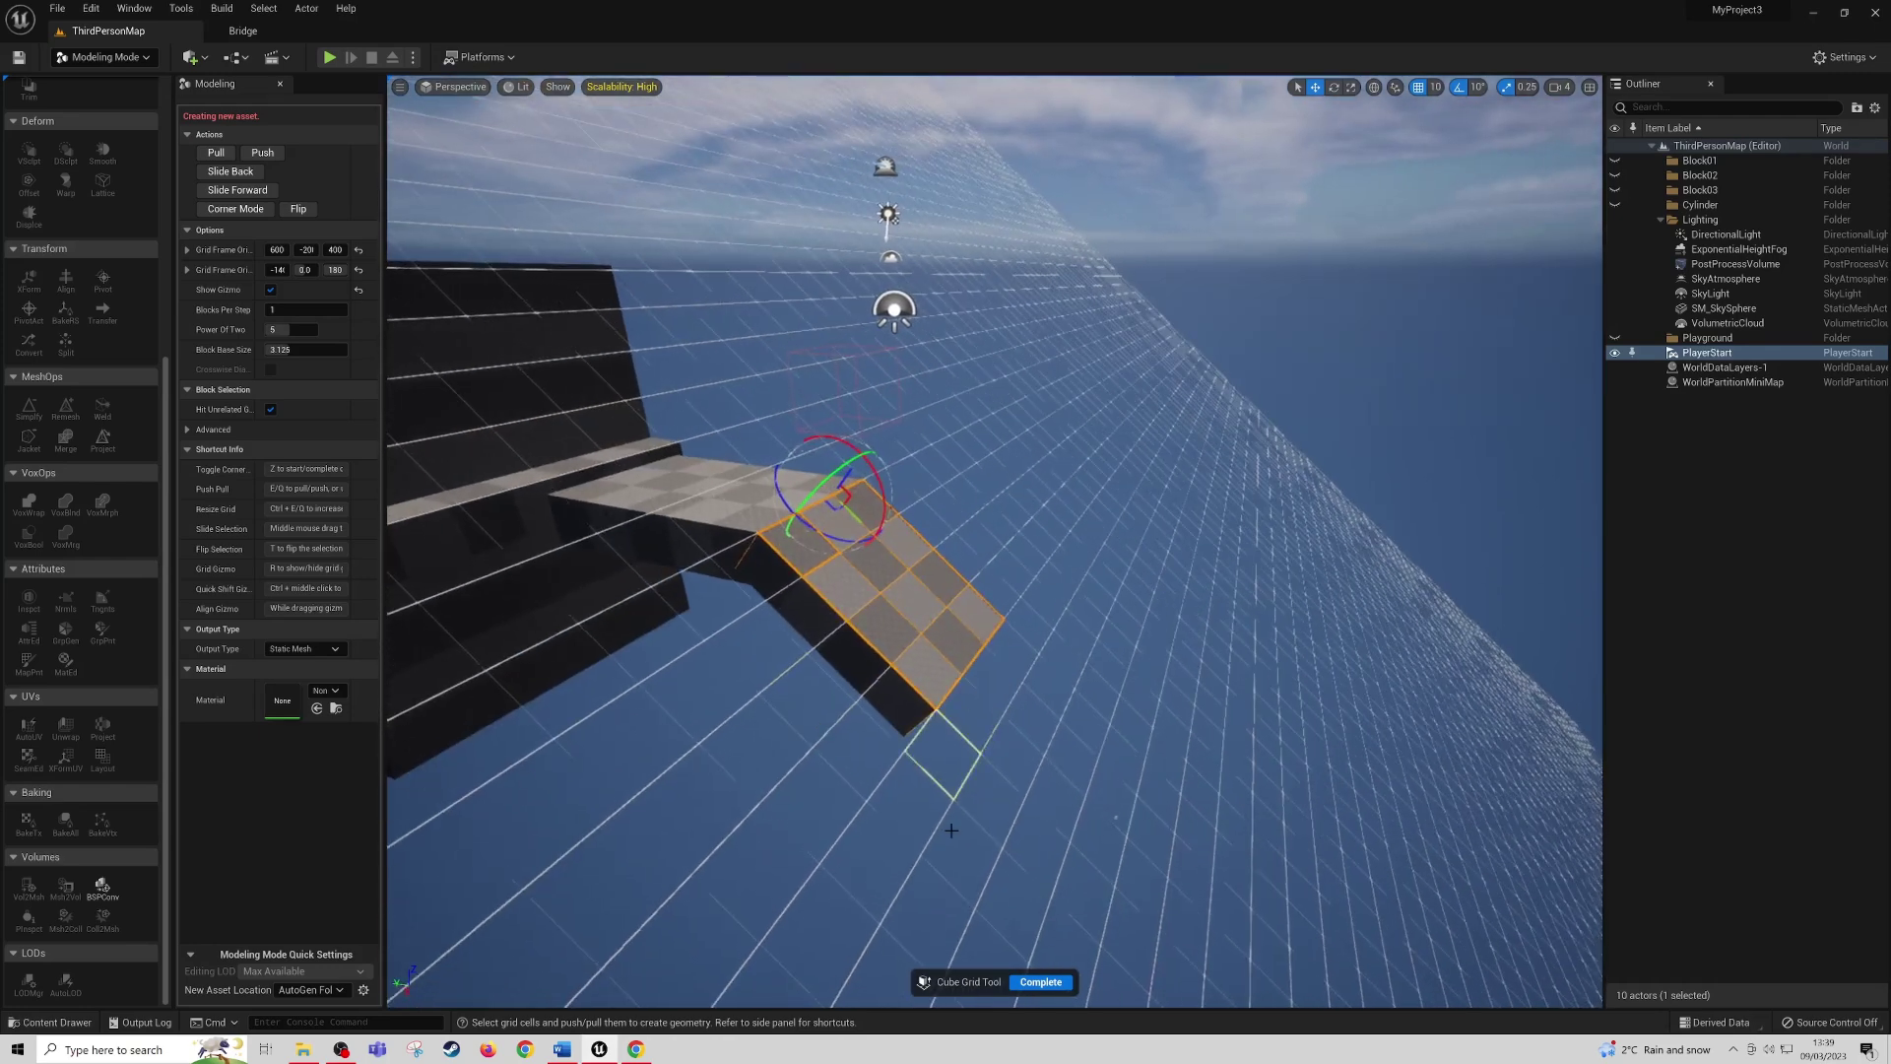
{"action": "left_click", "coordinate": [1042, 983]}
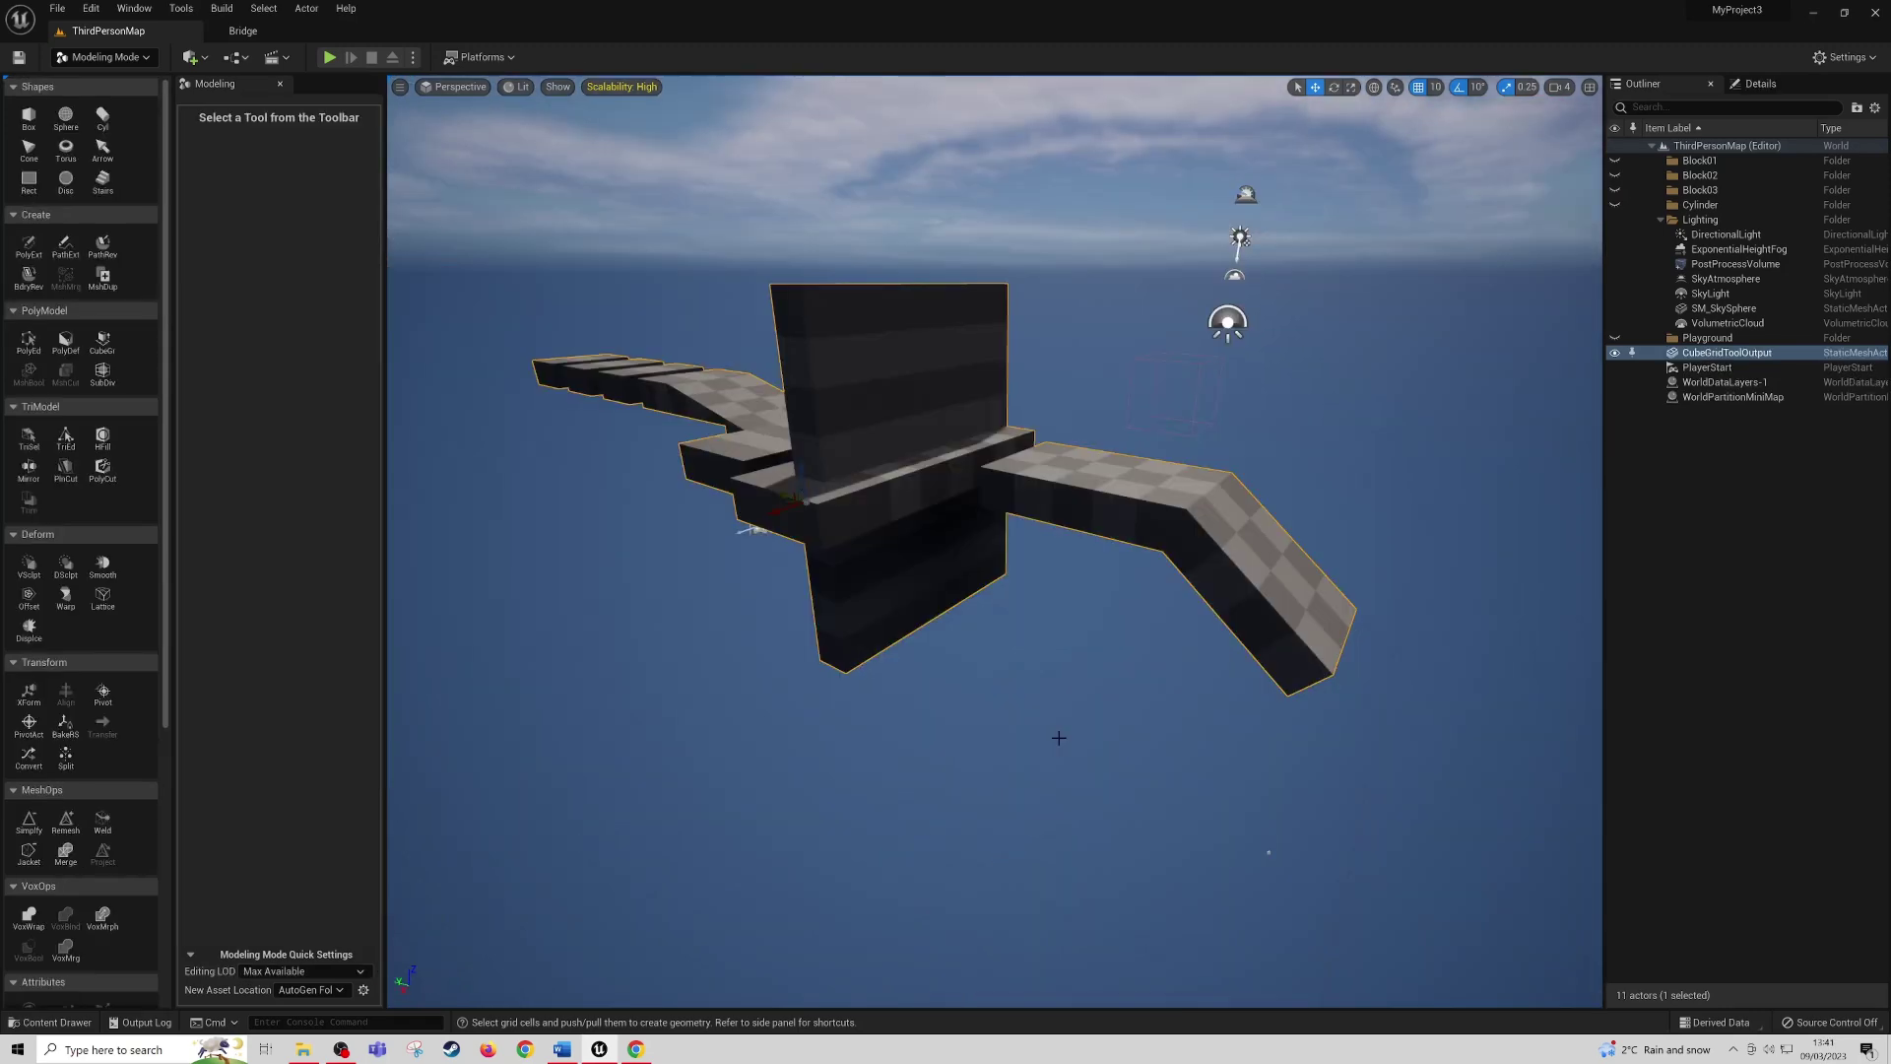
- Show the blockout mesh's details and browse to its static mesh asset in the content browser
{"action": "right_click_drag", "start_coordinate": [891, 552], "coordinate": [936, 551]}
{"action": "key", "text": "a"}
{"action": "key", "text": "w"}
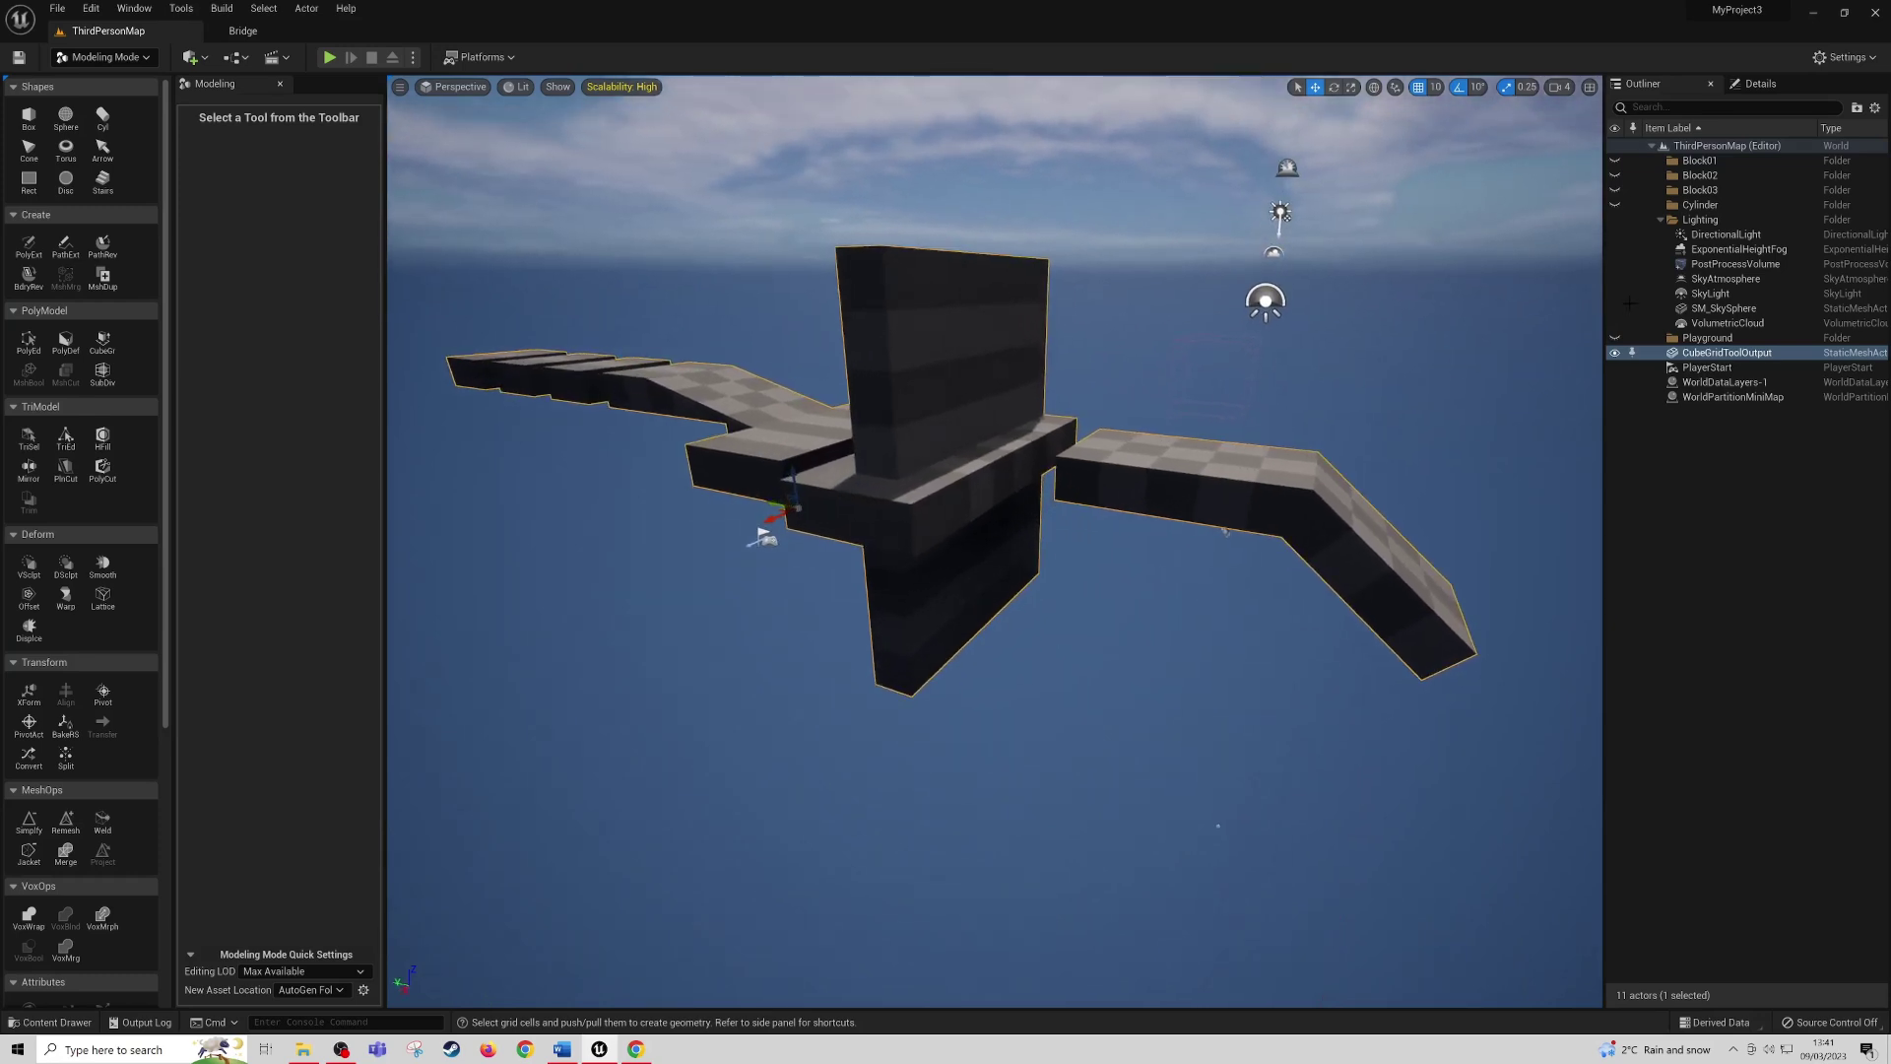
{"action": "left_click", "coordinate": [1768, 84]}
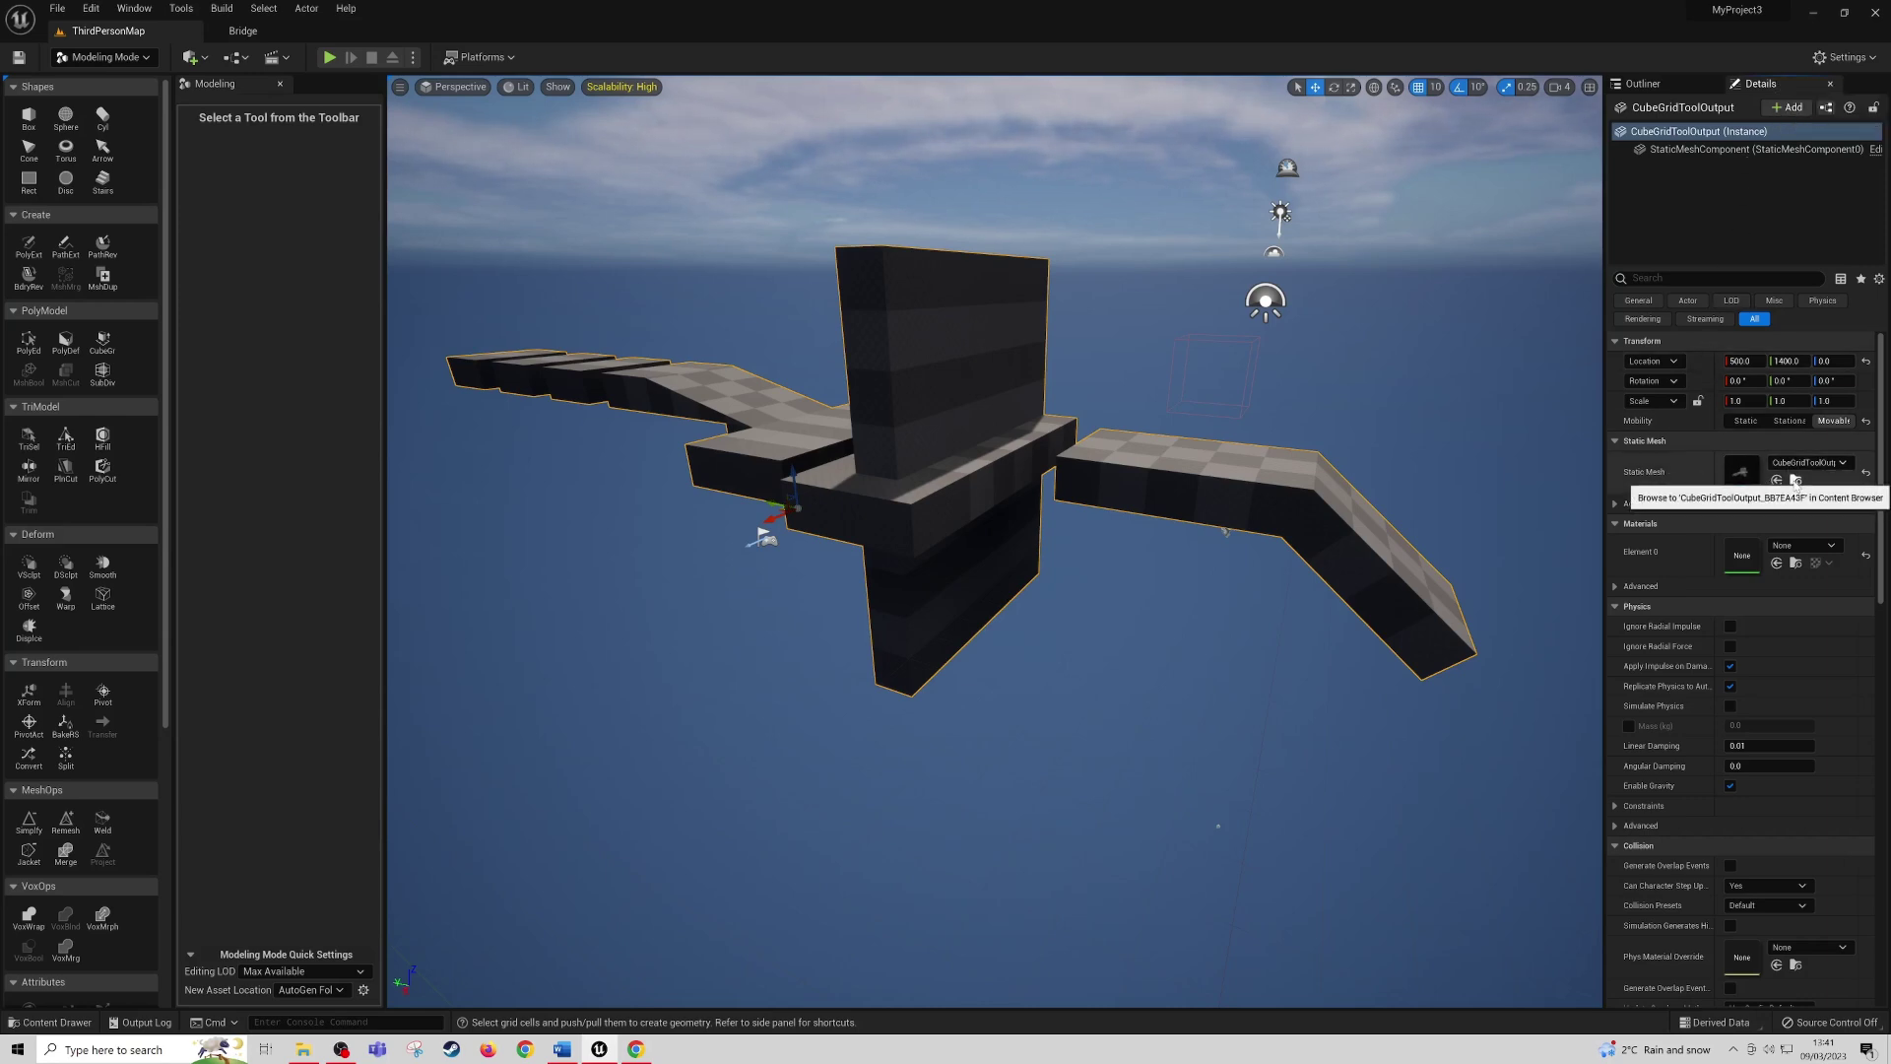
{"action": "left_click", "coordinate": [1797, 481]}
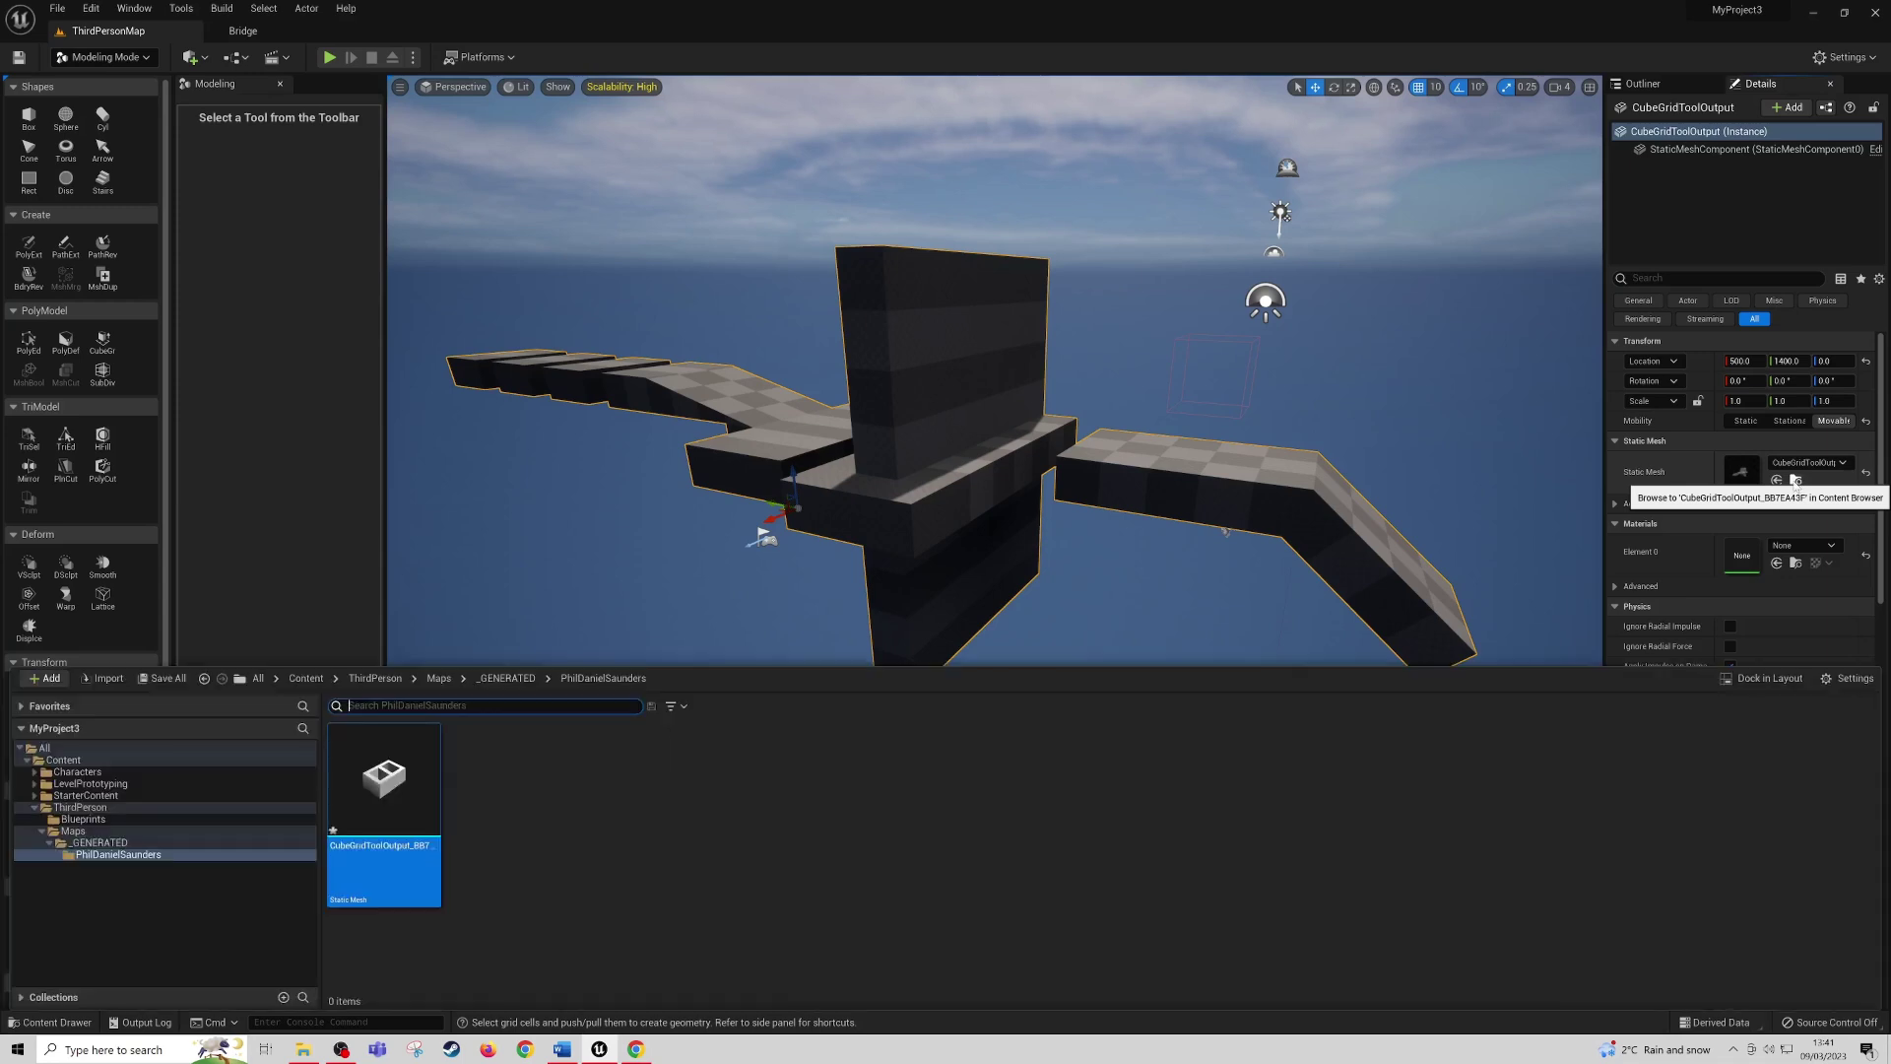
{"action": "right_click_drag", "start_coordinate": [1086, 561], "coordinate": [985, 679]}
{"action": "left_click", "coordinate": [1797, 482]}
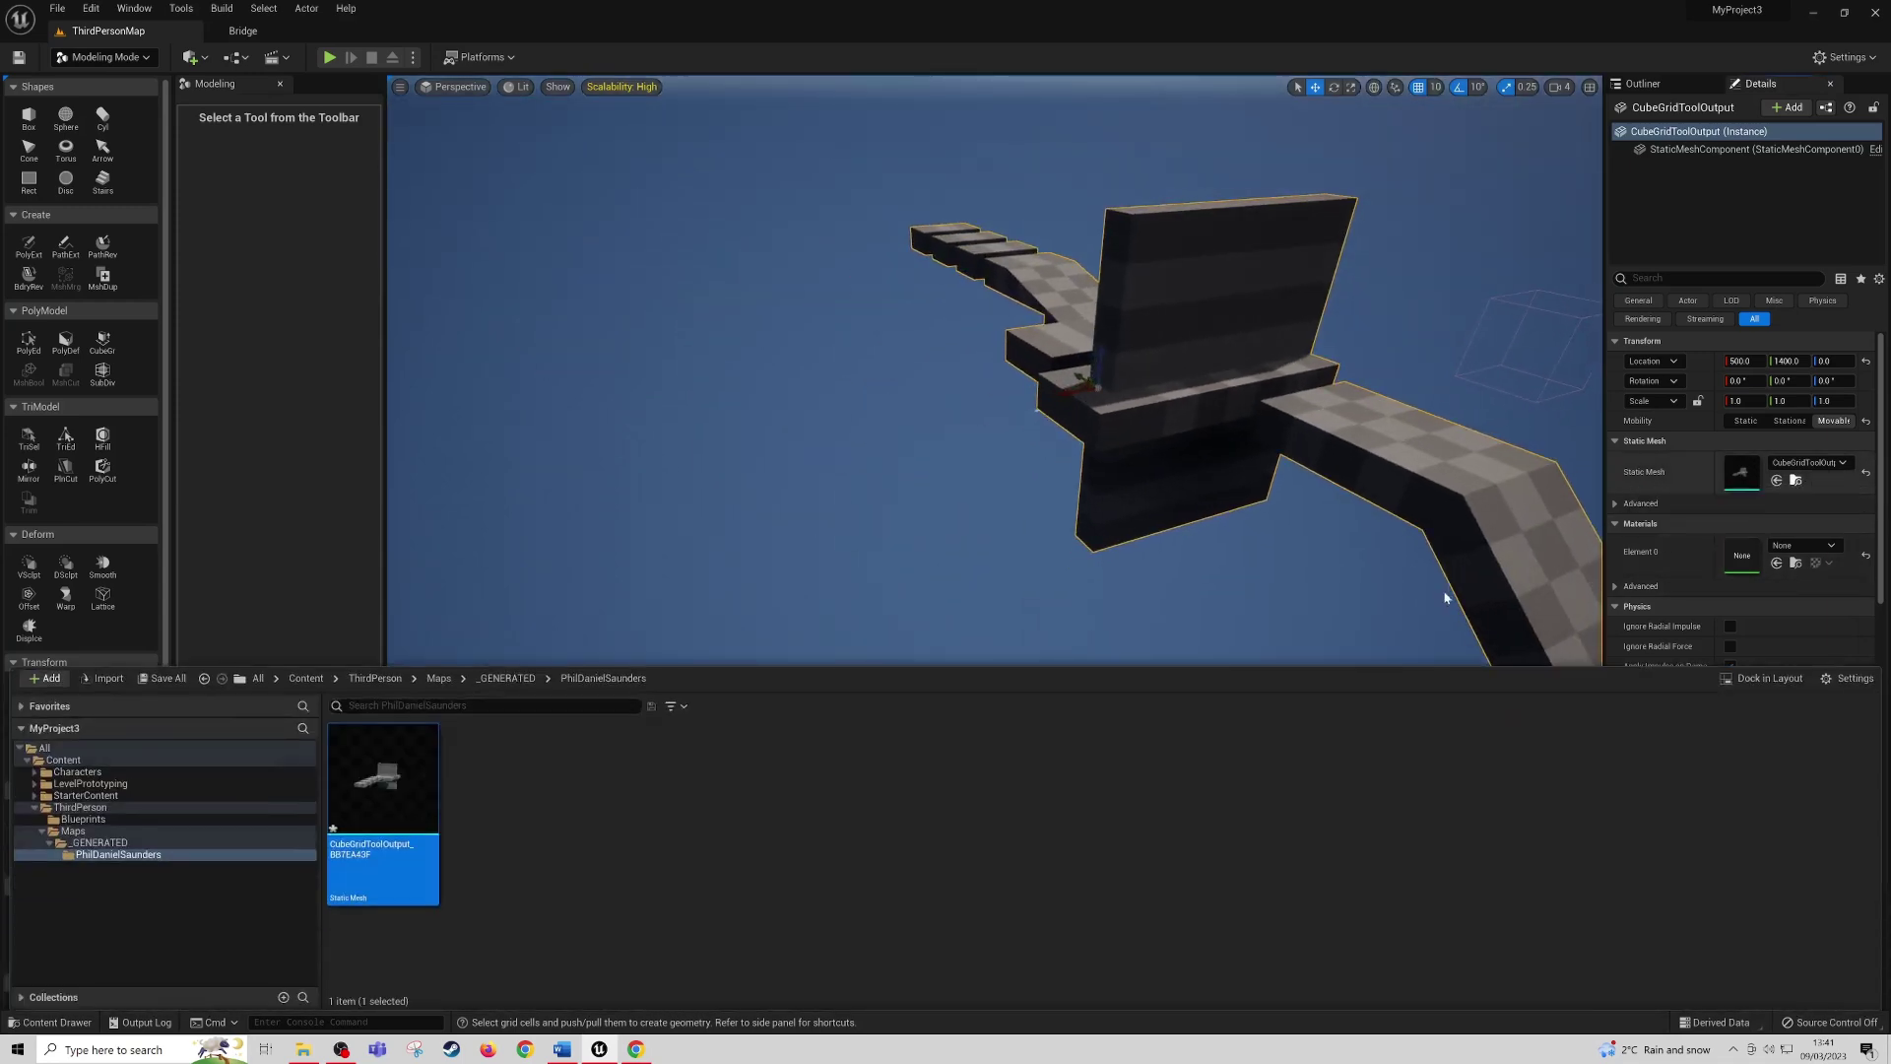
- Place a second copy of the generated blockout mesh in the level from the content browser
{"action": "left_click_drag", "start_coordinate": [400, 776], "coordinate": [529, 445]}
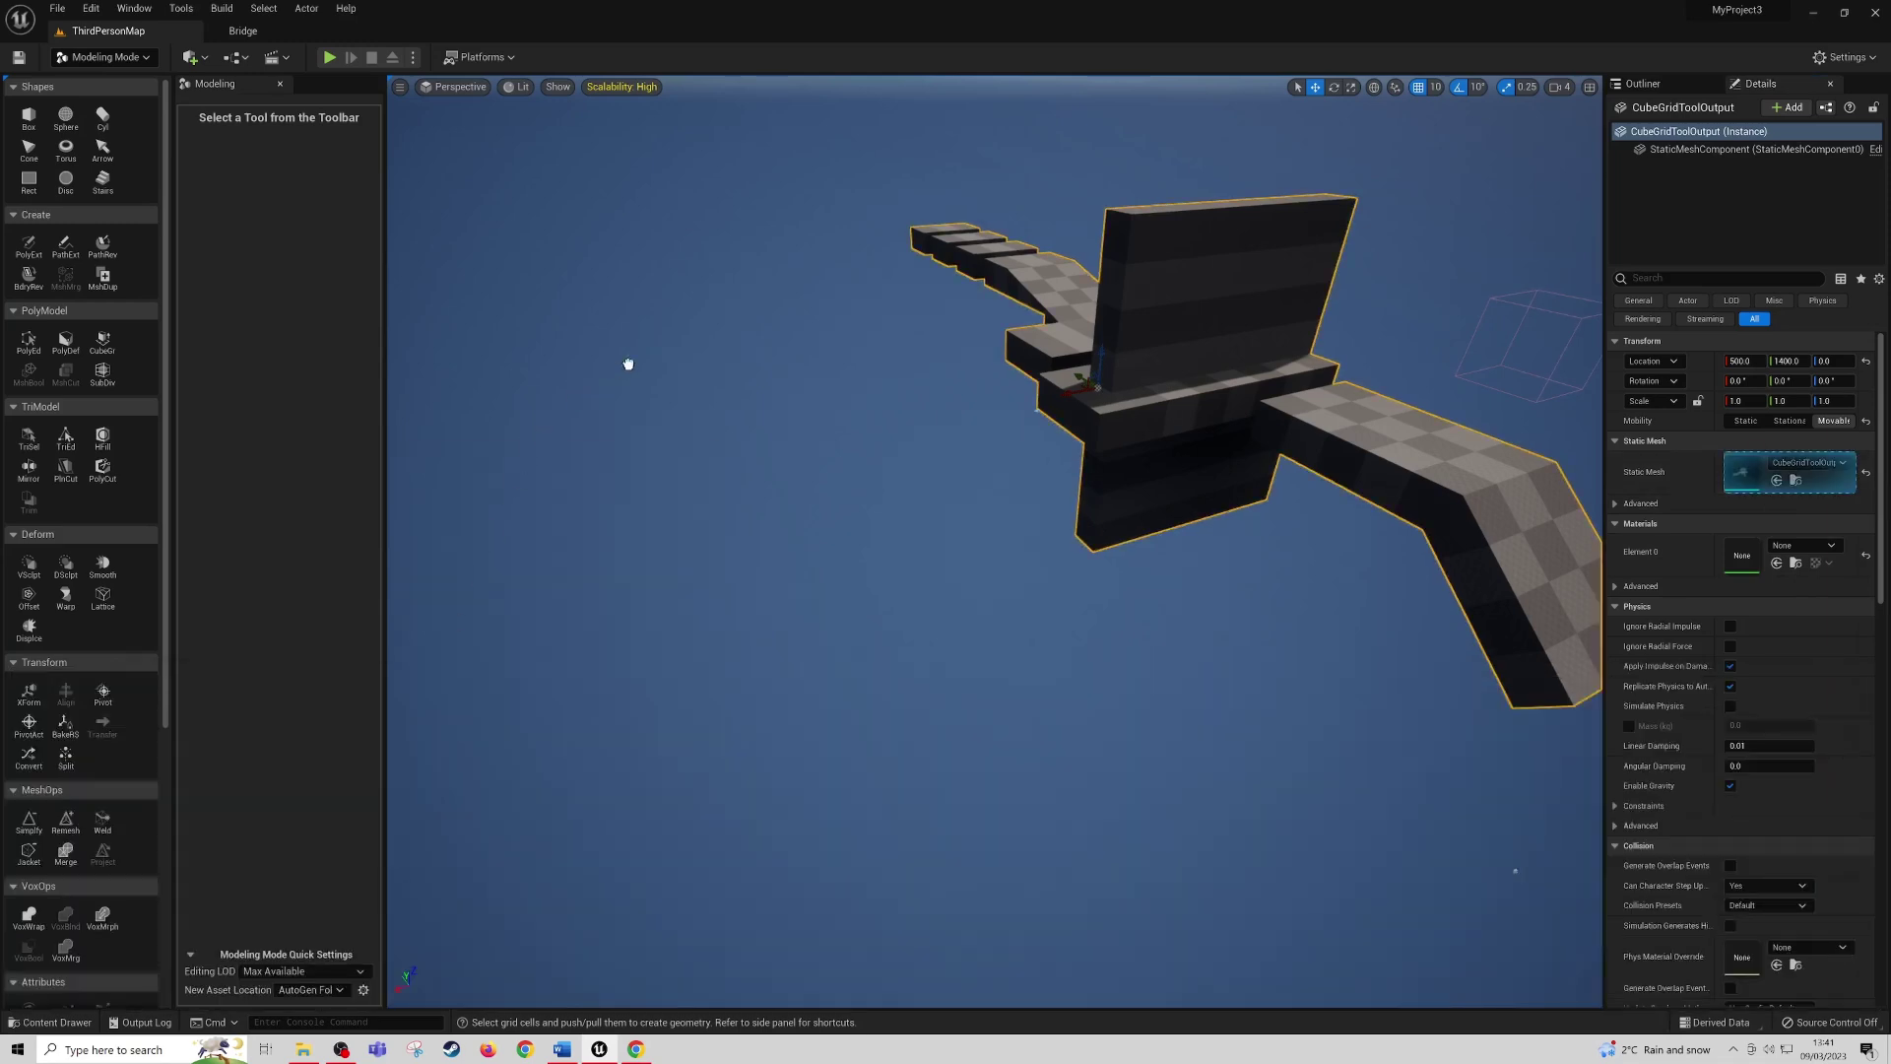
{"action": "left_click_drag", "start_coordinate": [834, 285], "coordinate": [835, 283]}
{"action": "right_click_drag", "start_coordinate": [877, 345], "coordinate": [966, 325]}
{"action": "right_click_drag", "start_coordinate": [801, 520], "coordinate": [869, 578]}
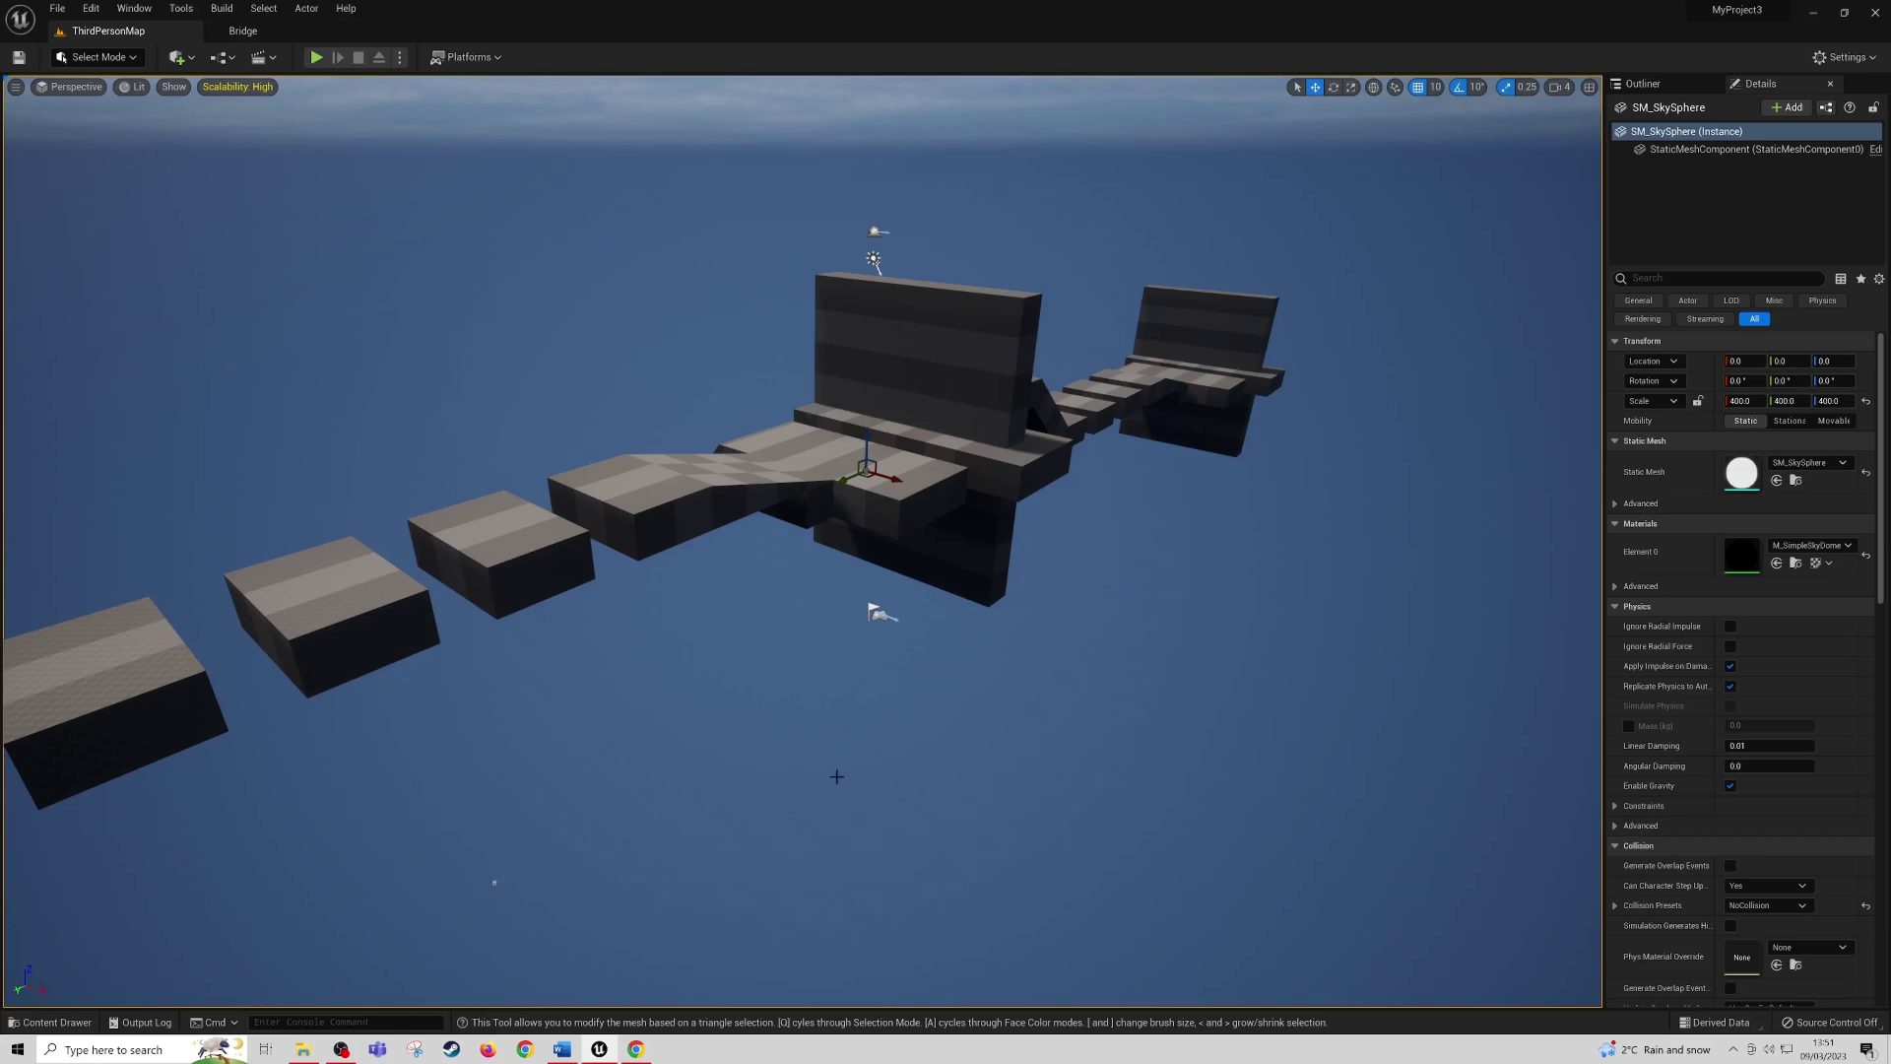
- Select the near blockout mesh, switch to Modeling Mode and start the Edit Materials tool
{"action": "left_click", "coordinate": [701, 478]}
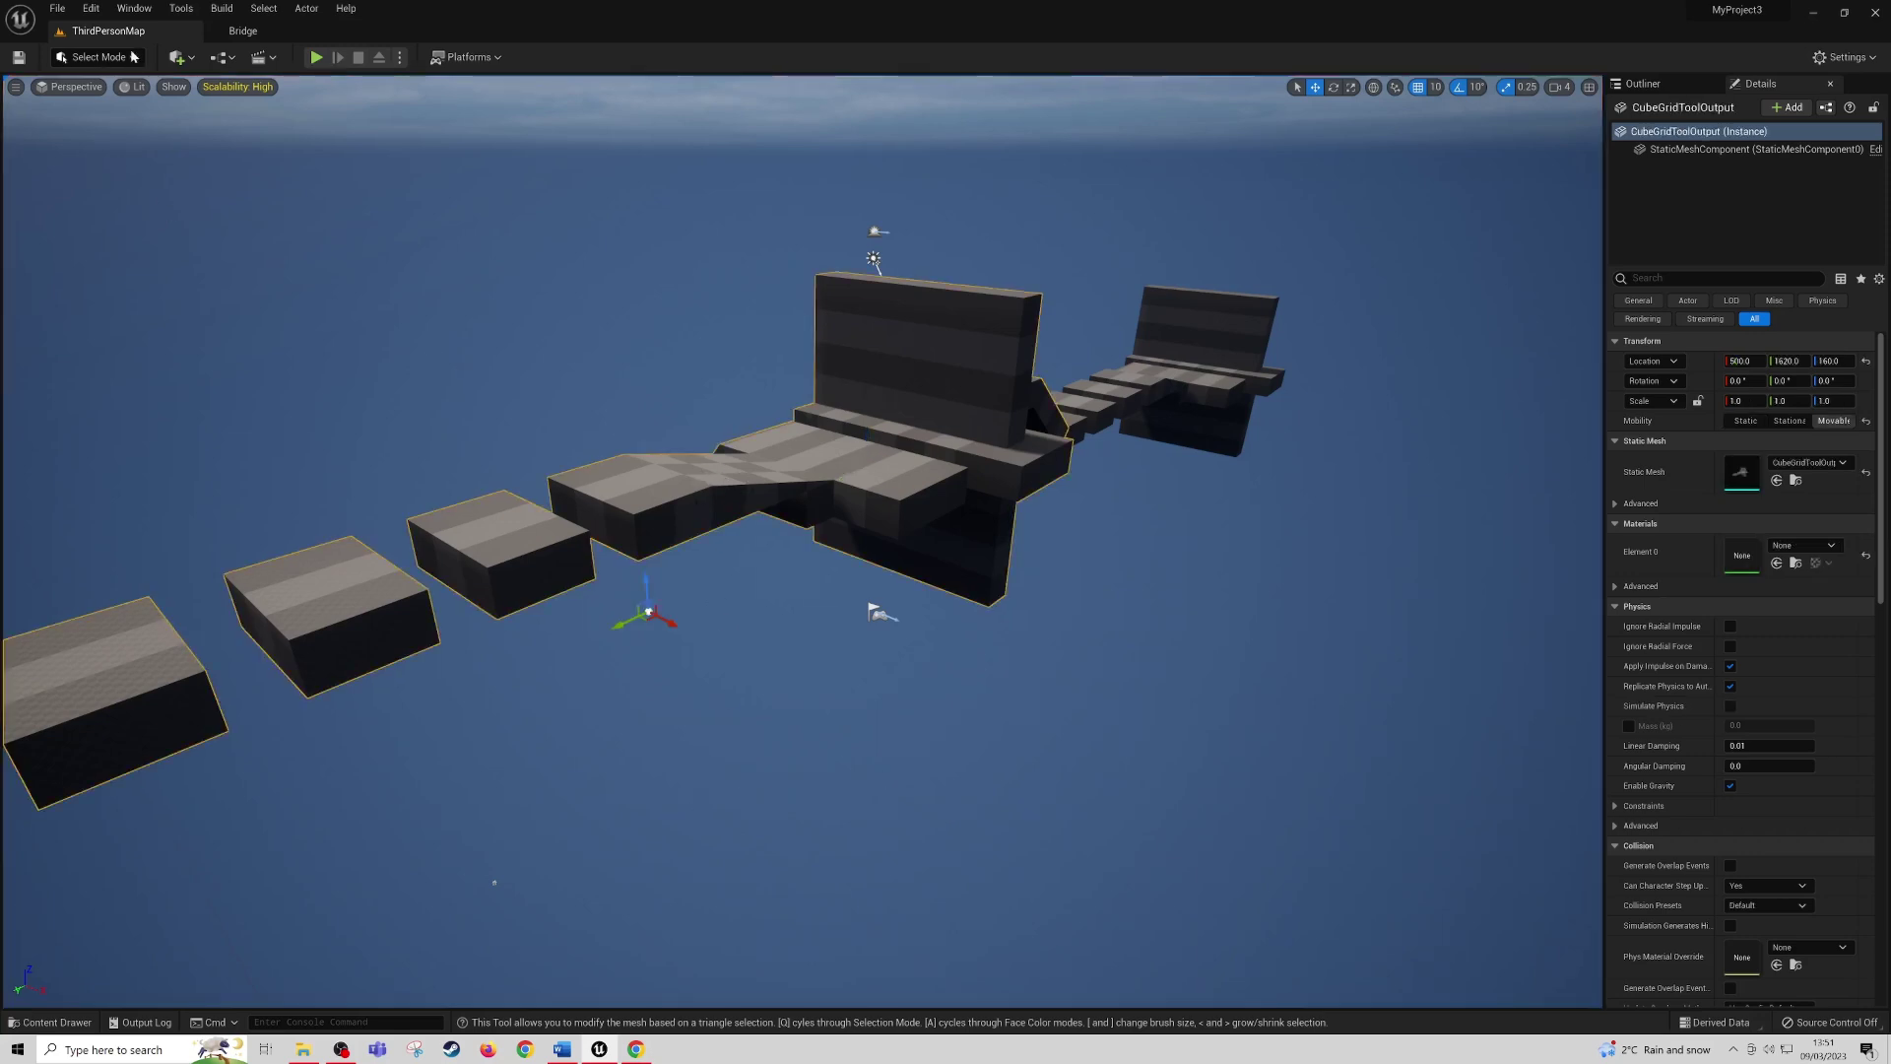
{"action": "left_click", "coordinate": [97, 57]}
{"action": "left_click", "coordinate": [126, 153]}
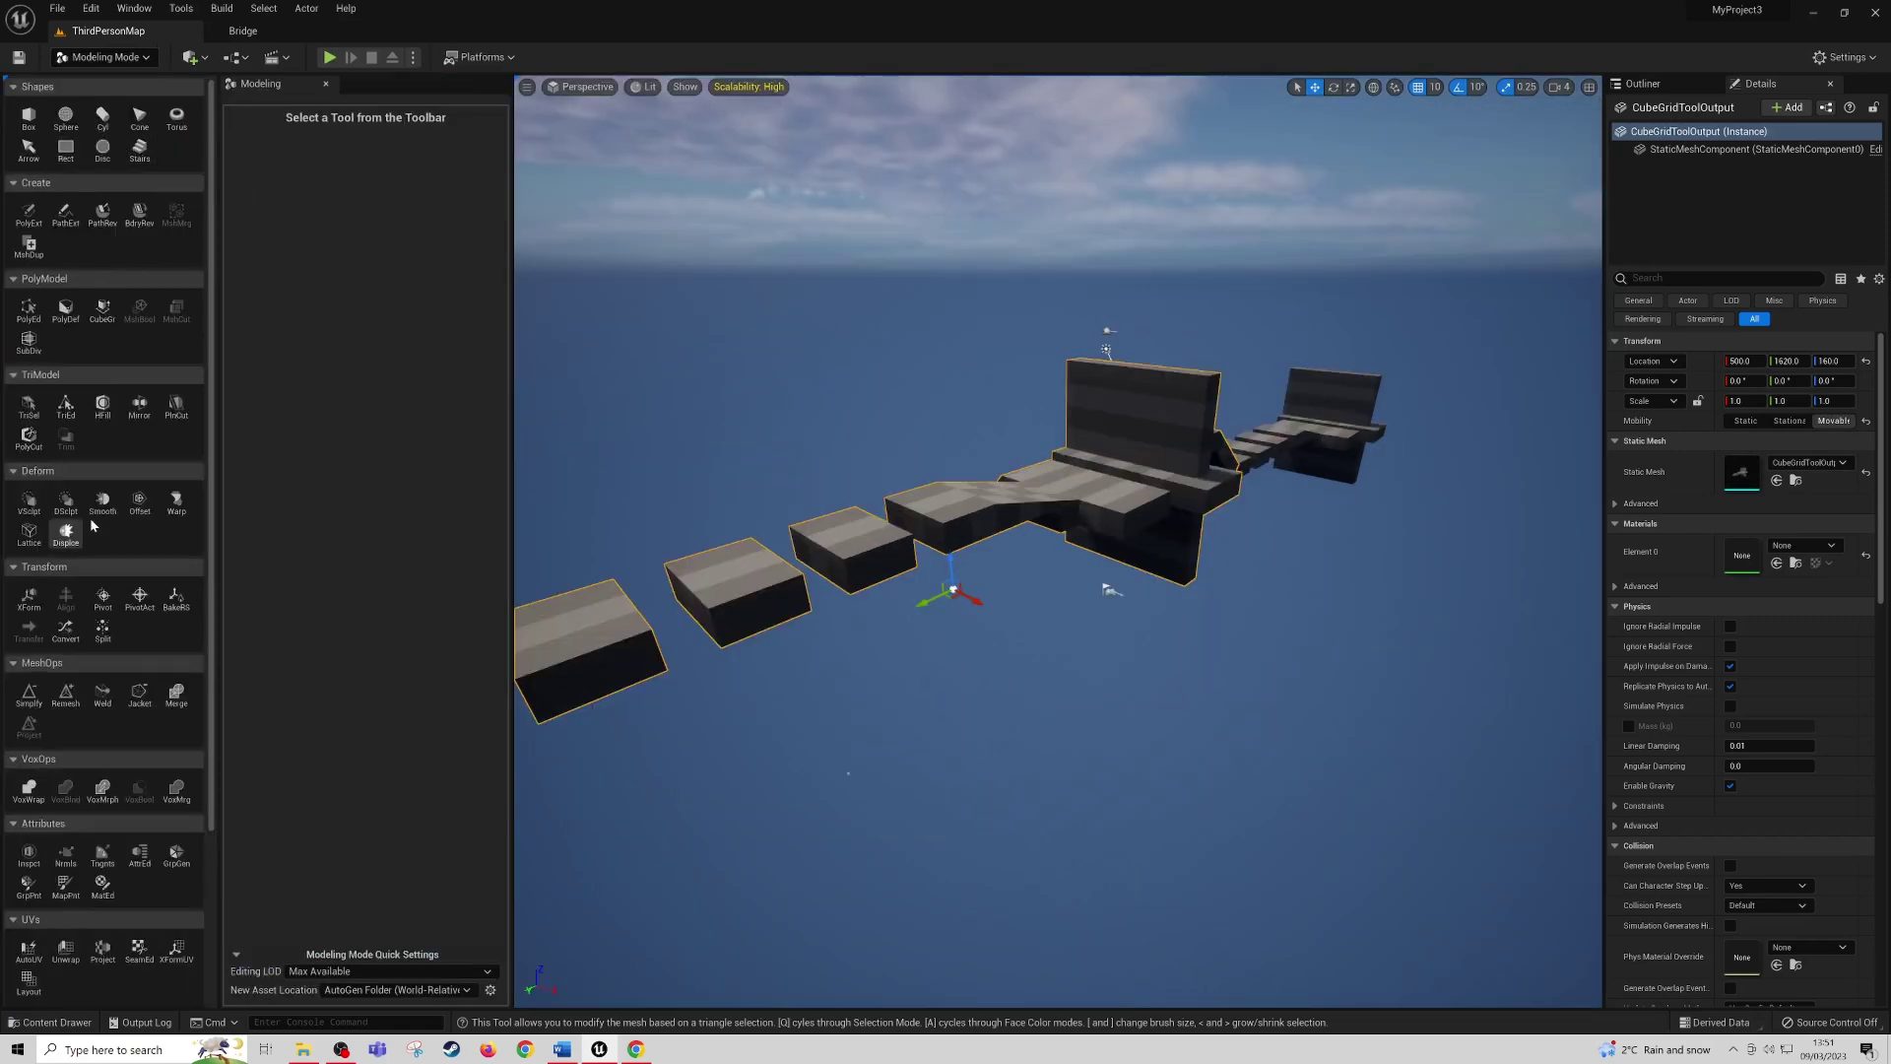
{"action": "left_click", "coordinate": [102, 886]}
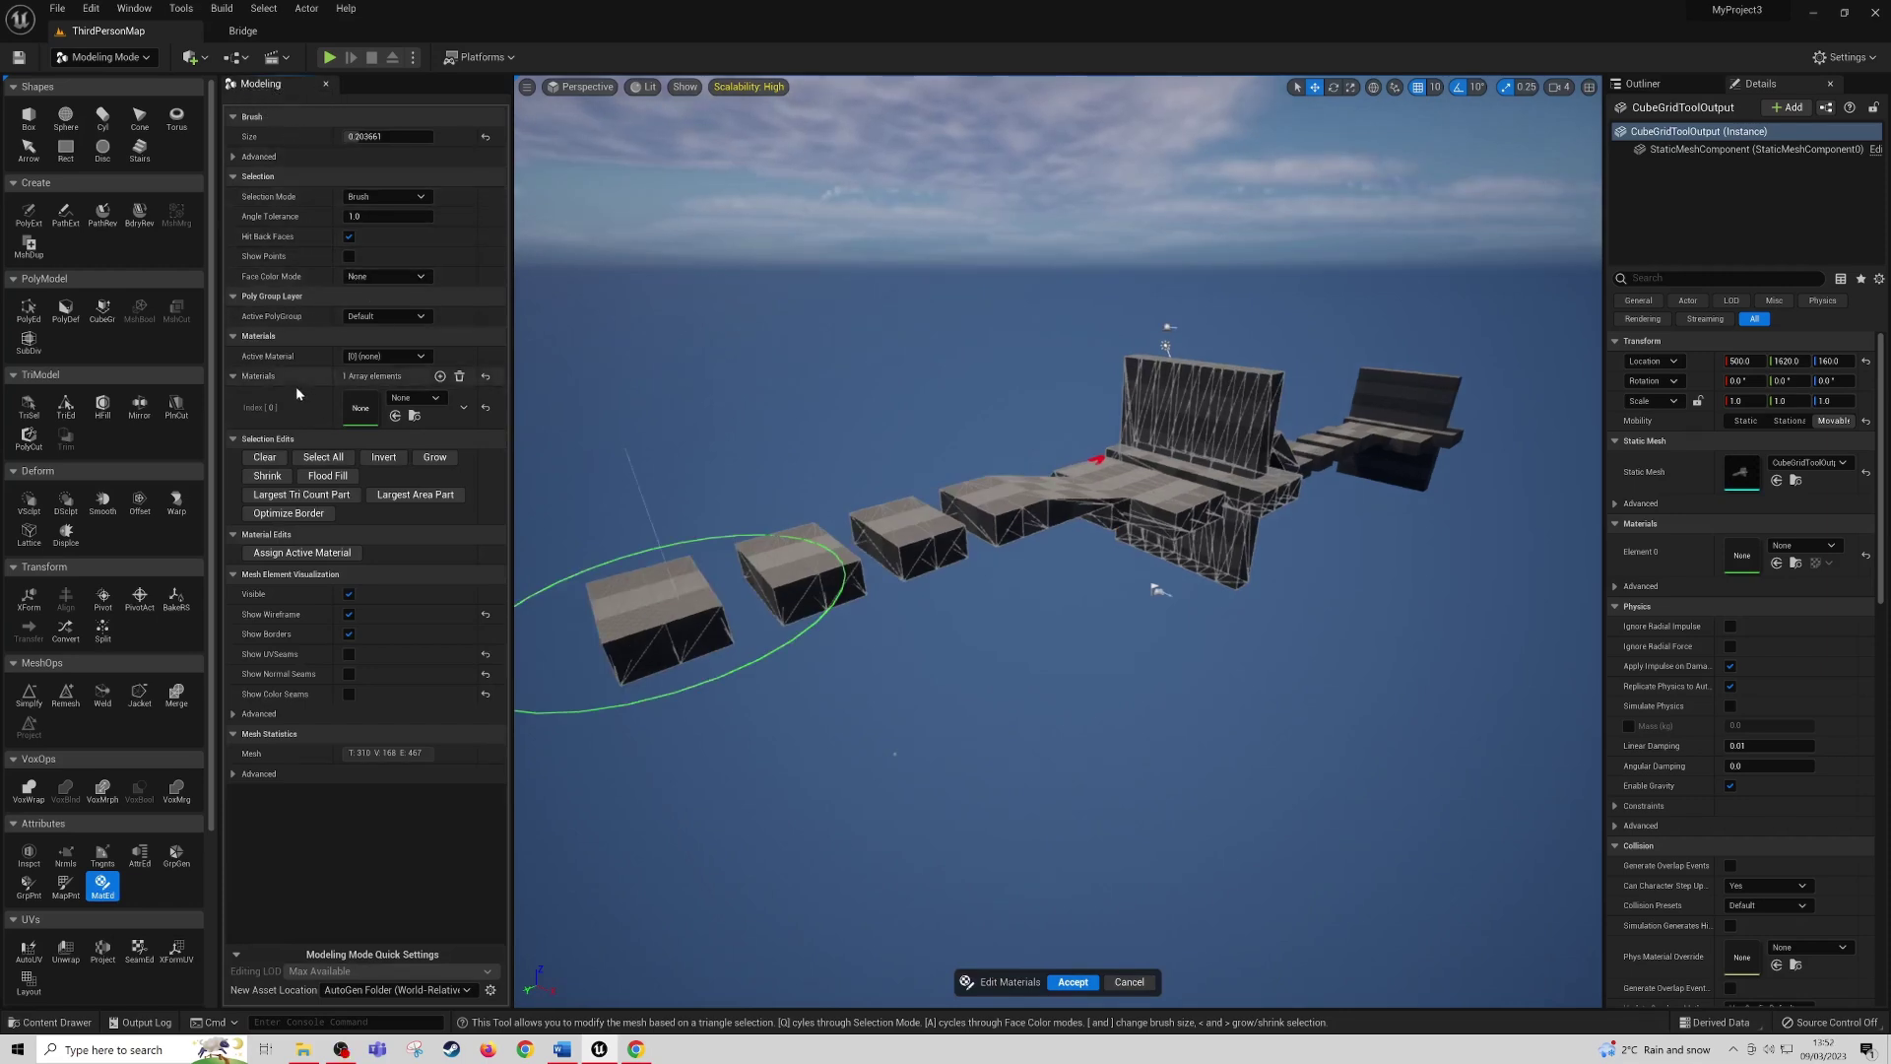
- Set the mesh's first material slot to M_Concrete_Tiles
{"action": "left_click", "coordinate": [238, 380]}
{"action": "left_click", "coordinate": [239, 381]}
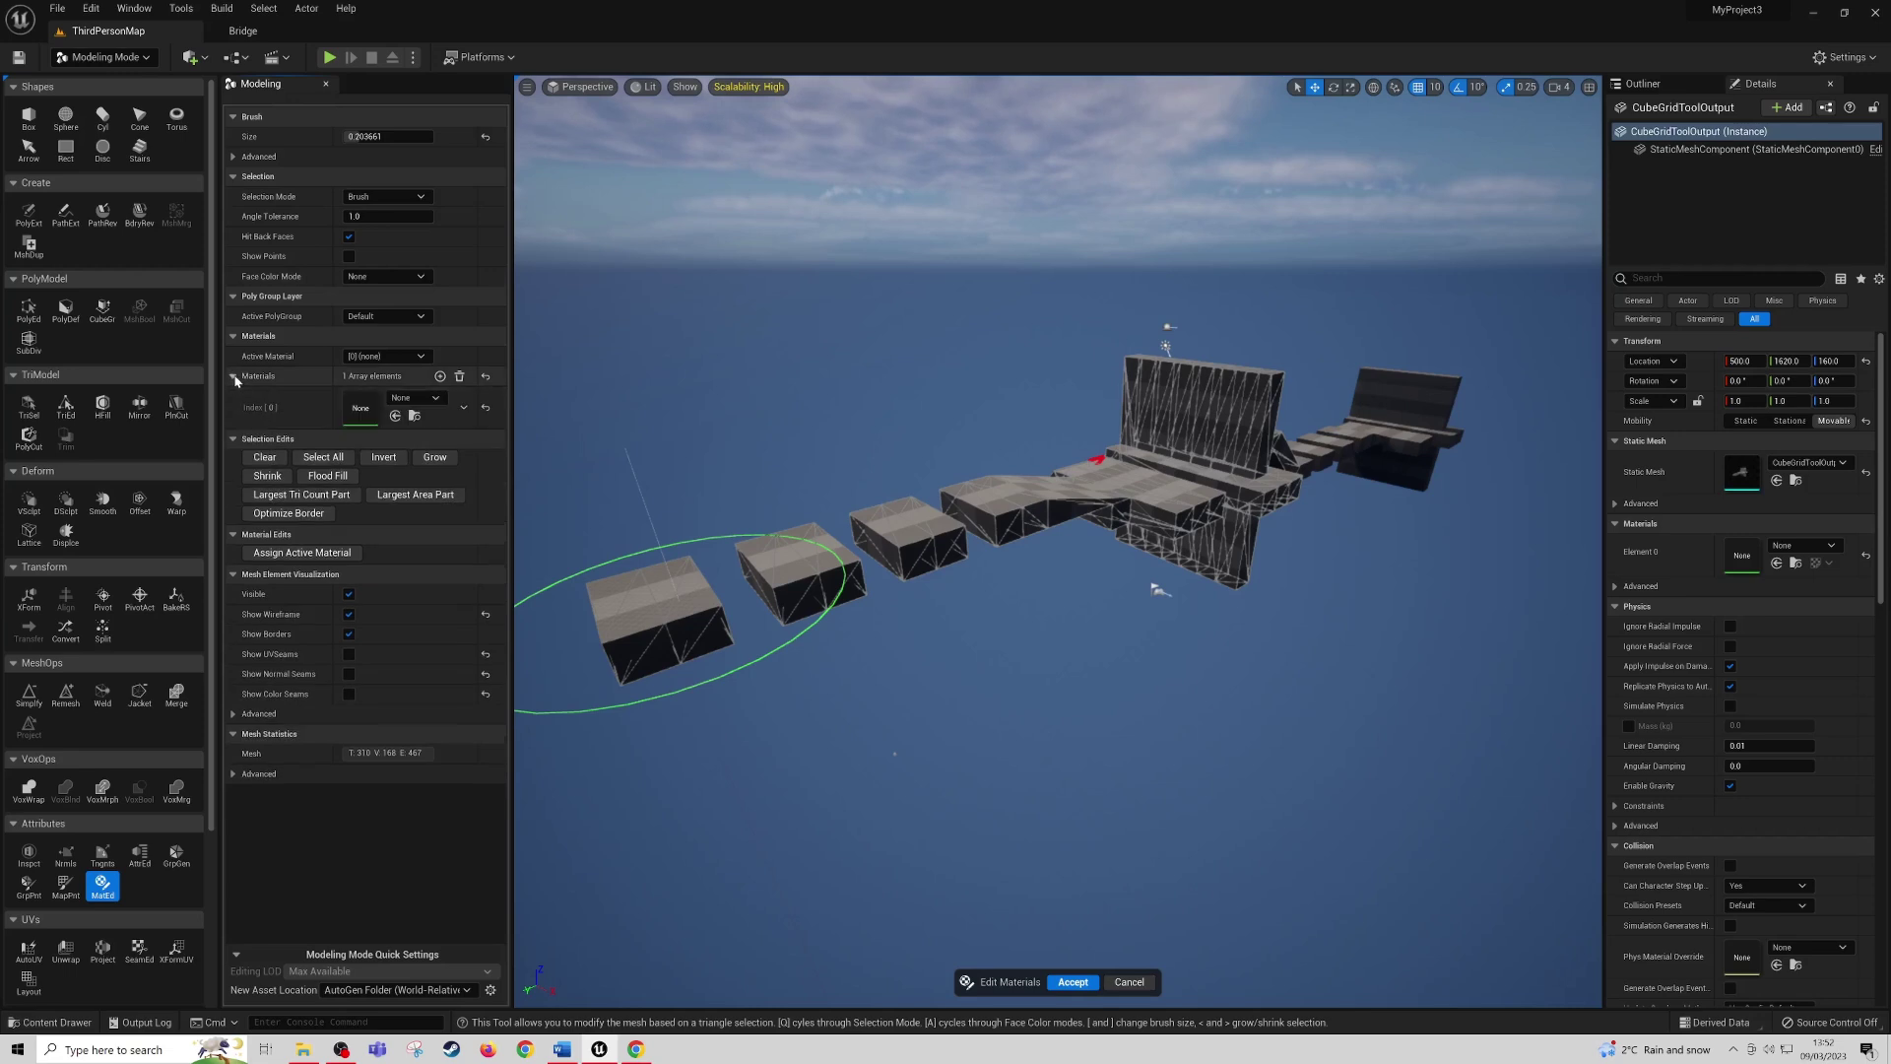
{"action": "left_click", "coordinate": [435, 398]}
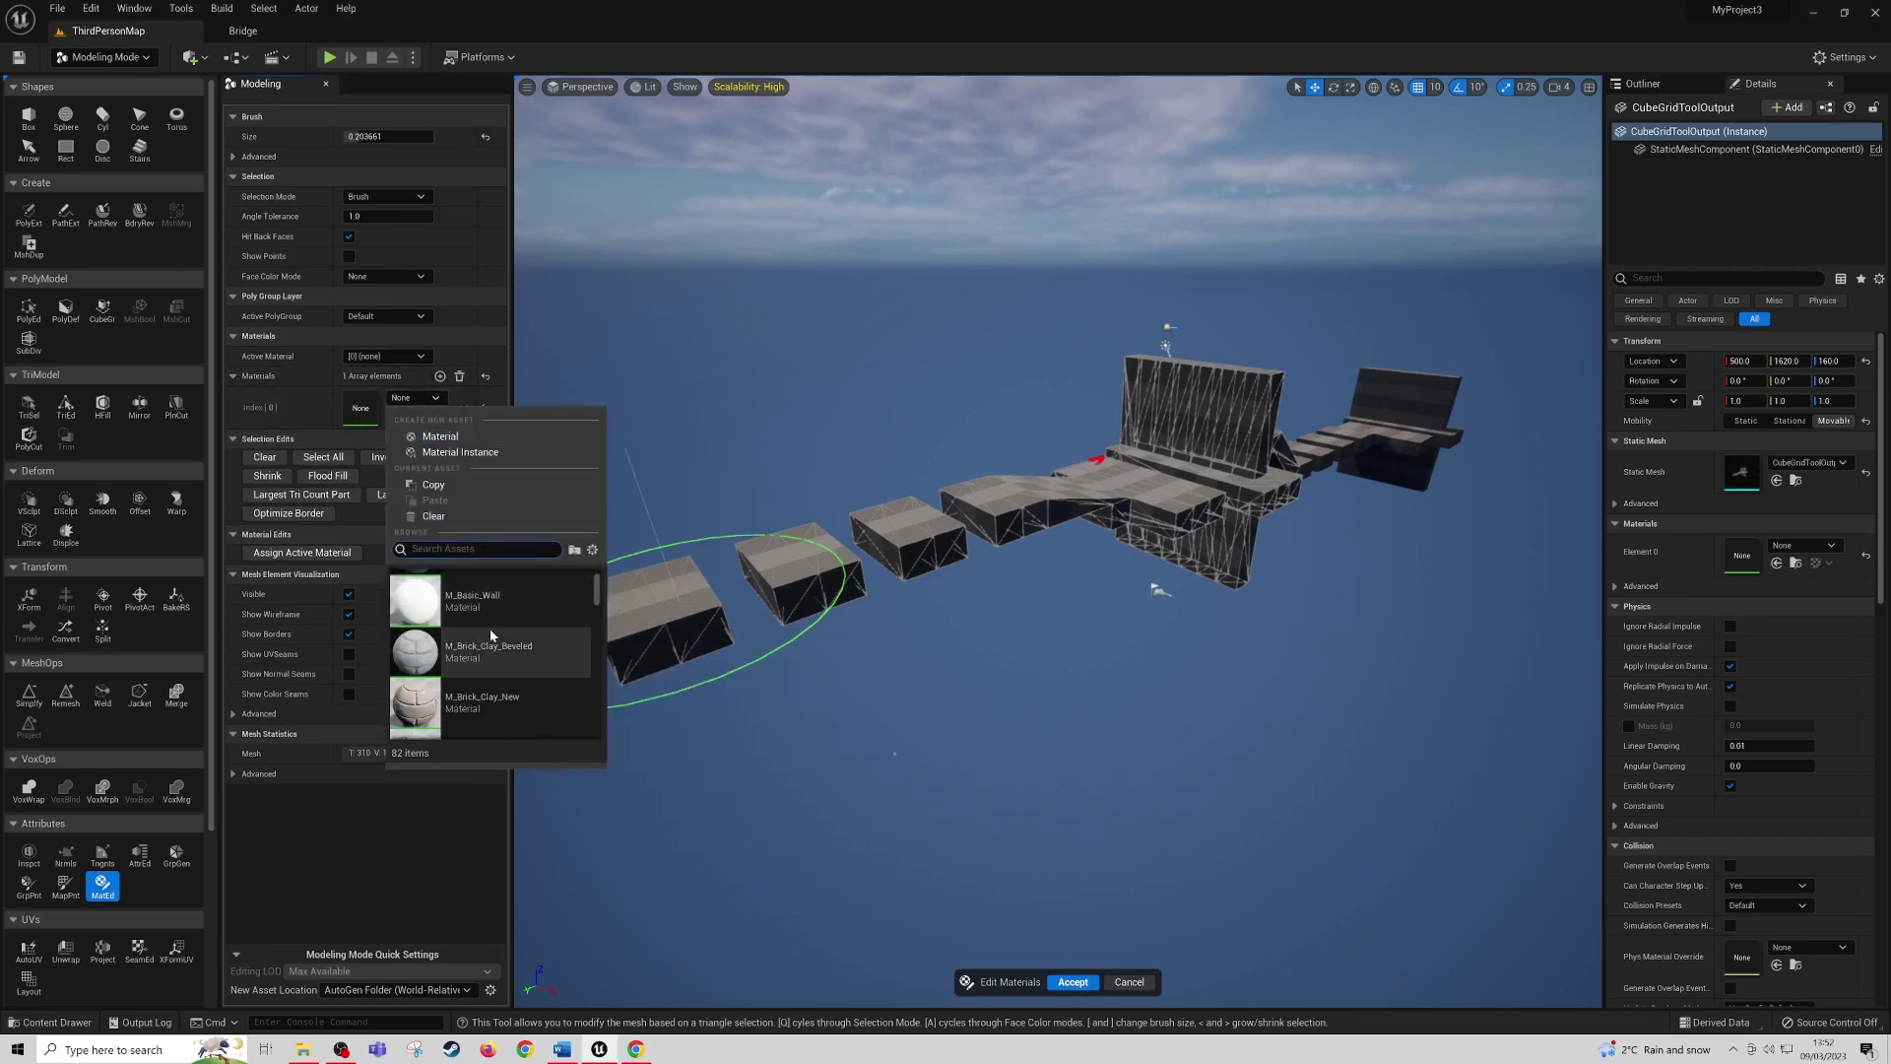
{"action": "scroll", "coordinate": [503, 646], "scroll_direction": "down", "scroll_amount": 1}
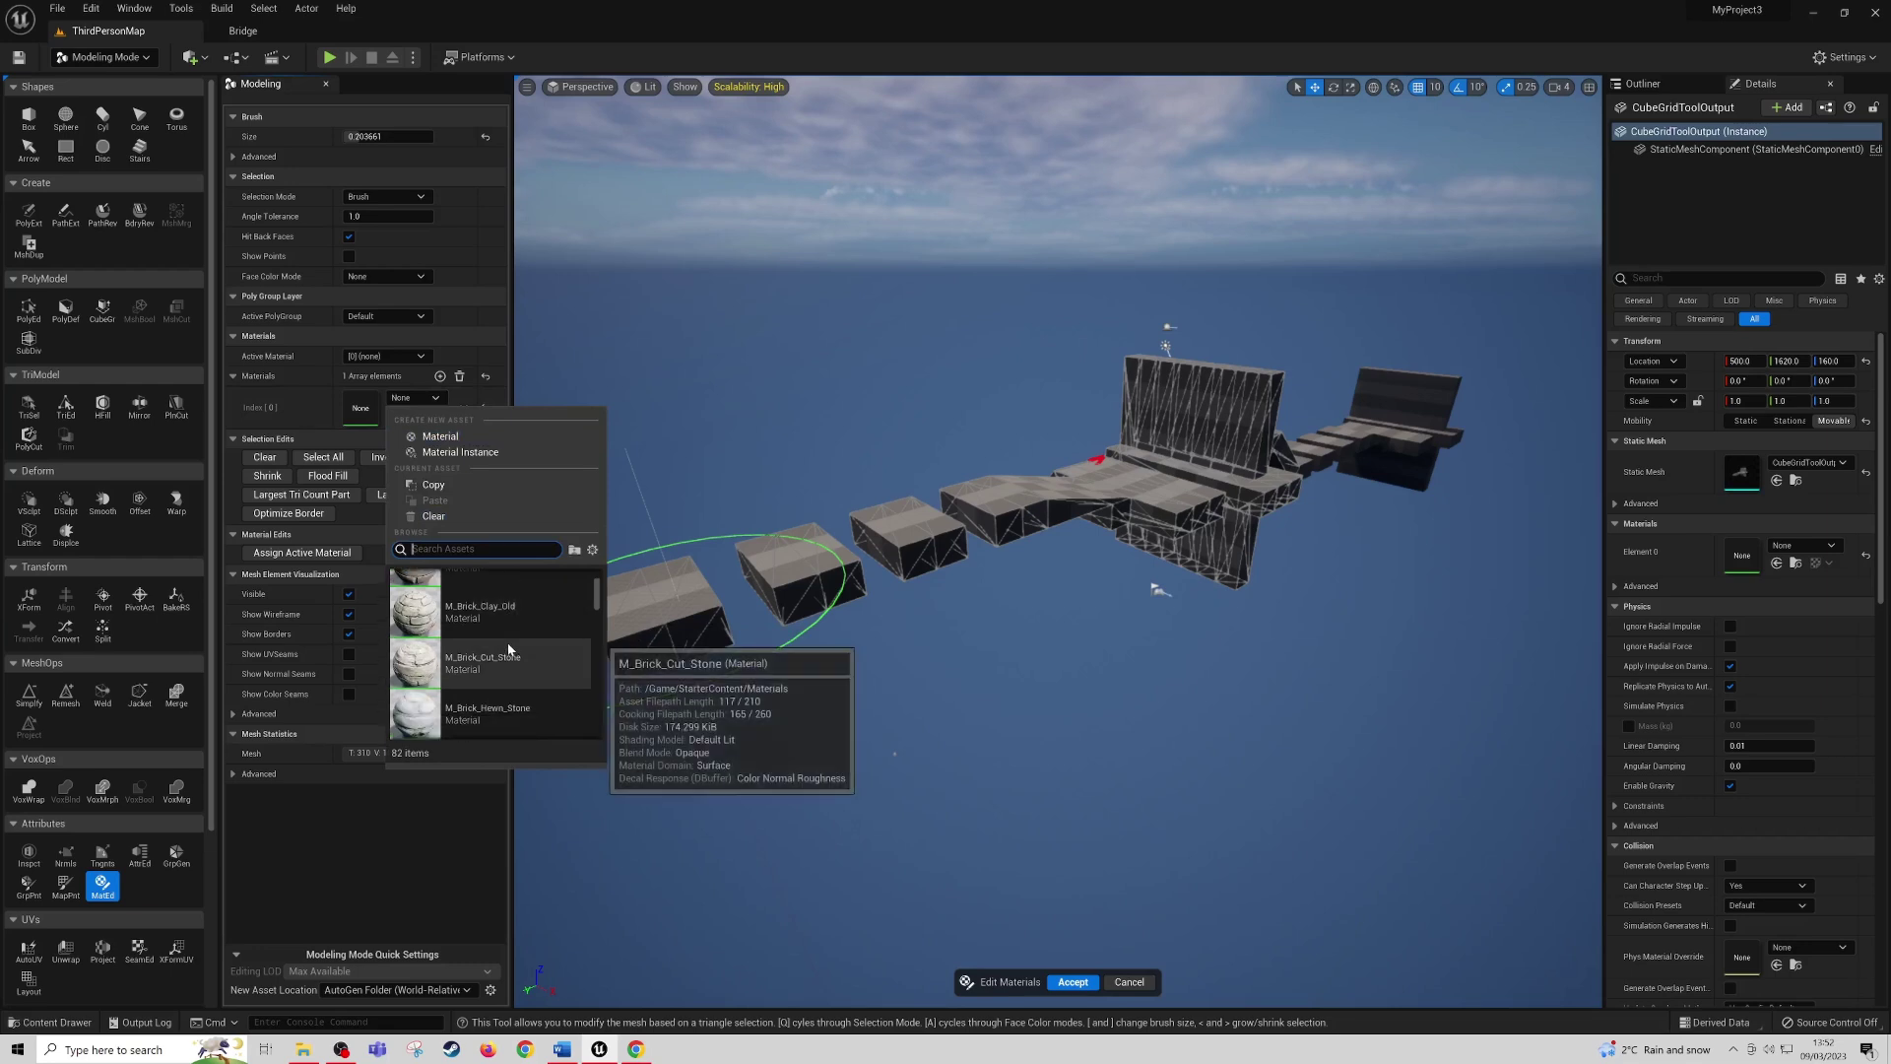
{"action": "scroll", "coordinate": [509, 650], "scroll_direction": "down", "scroll_amount": 9}
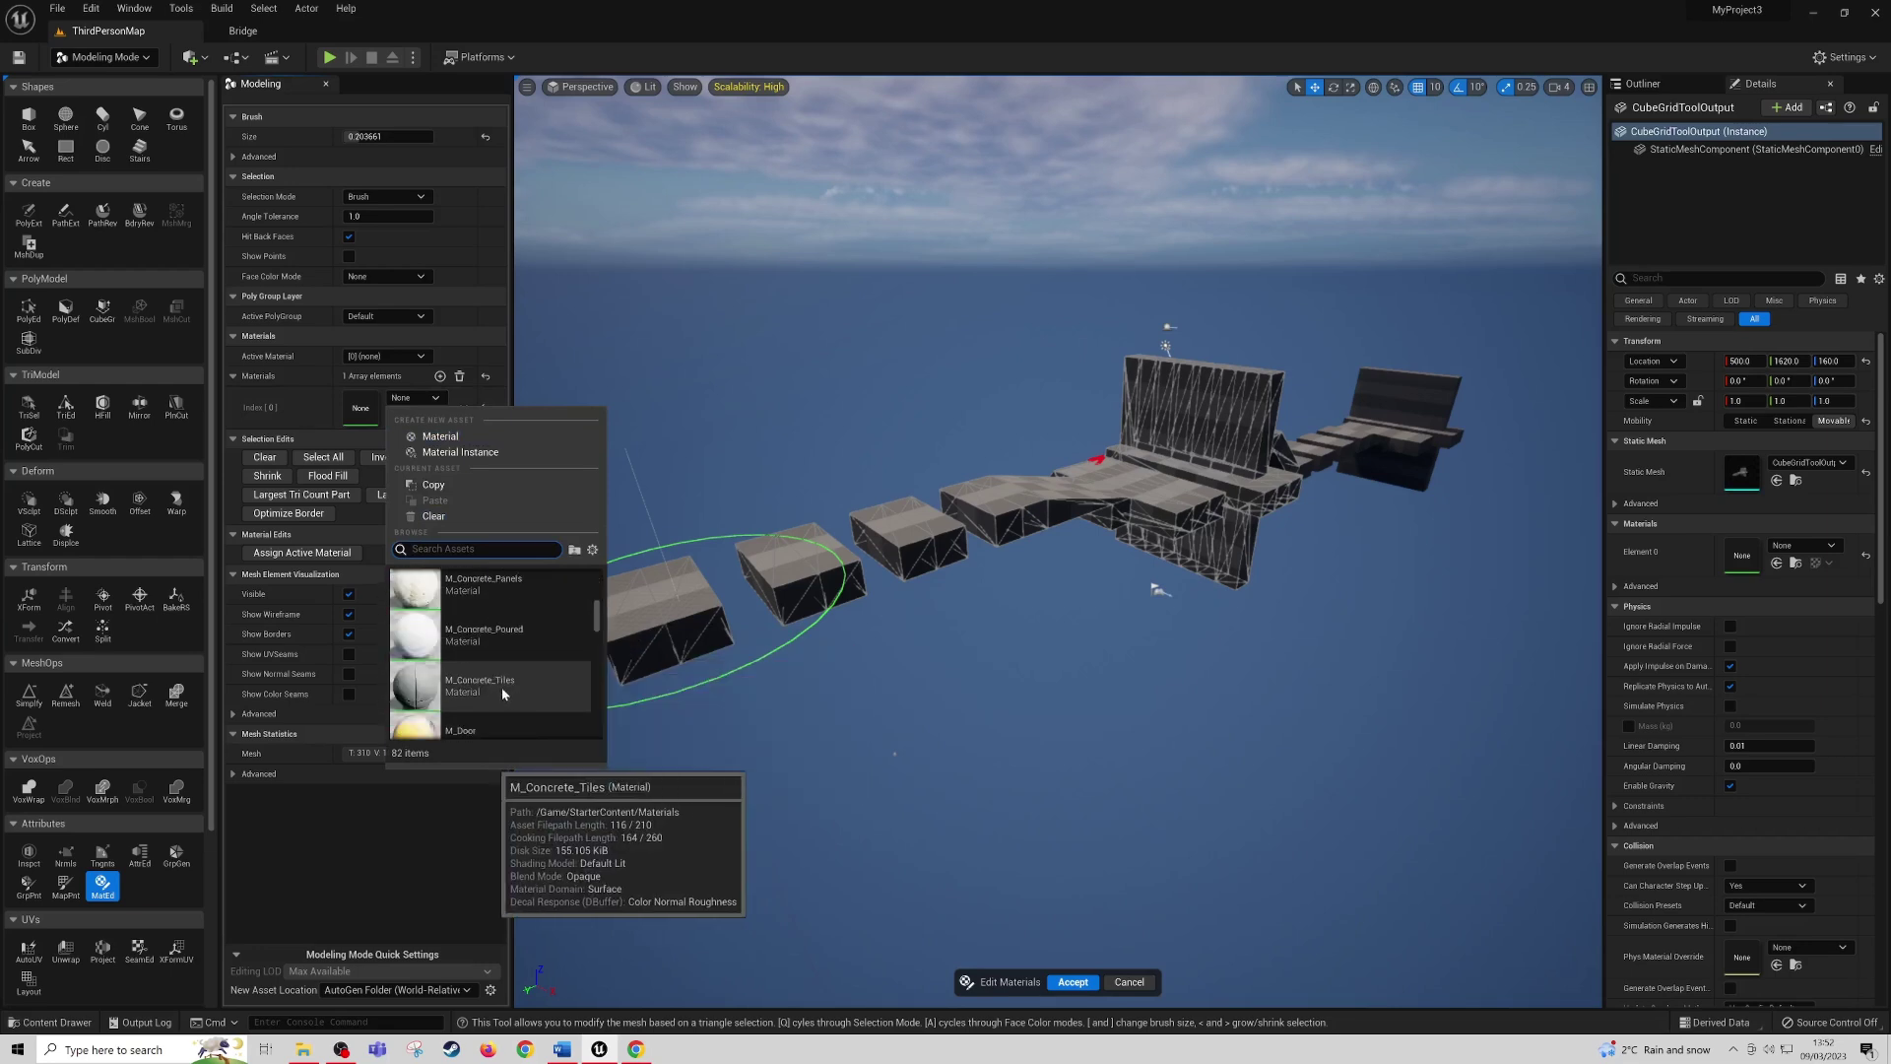
{"action": "left_click", "coordinate": [506, 683]}
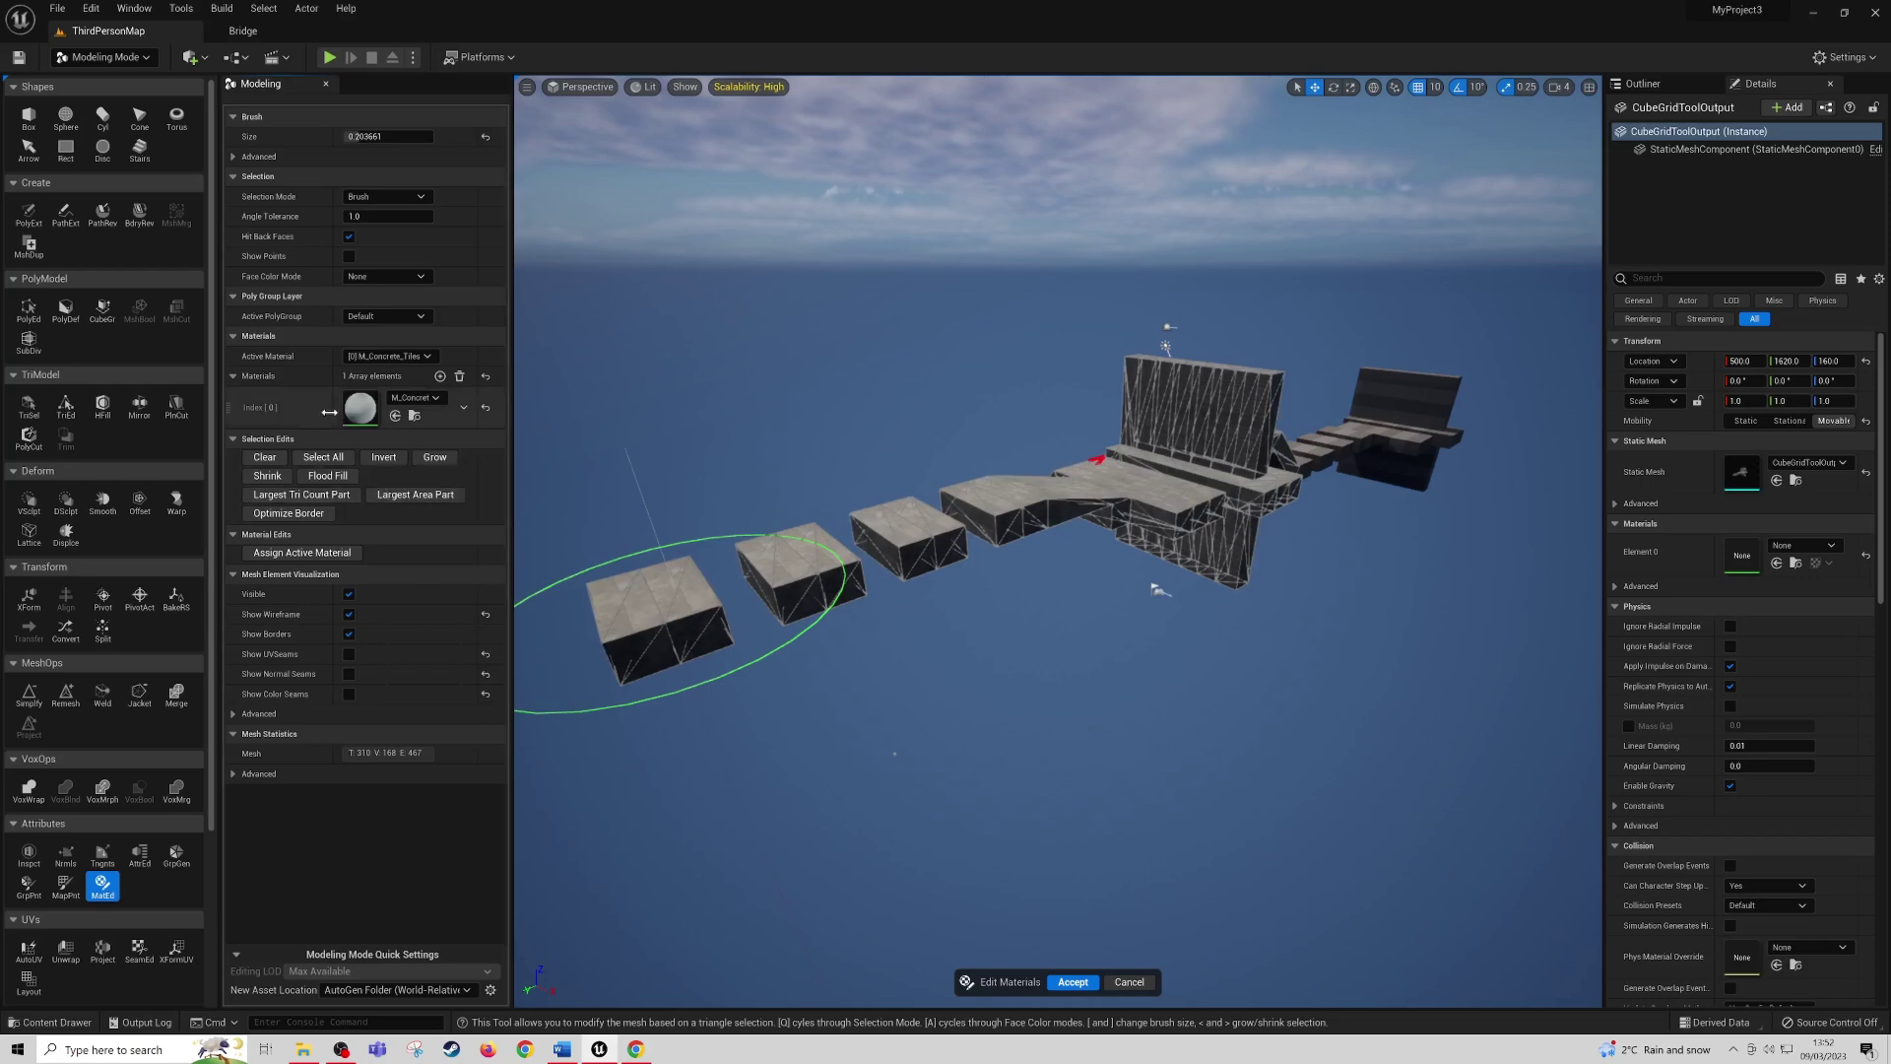
- Add a second material slot to the blockout mesh and set it to M_Ground_Moss
{"action": "right_click_drag", "start_coordinate": [773, 608], "coordinate": [680, 513]}
{"action": "key", "text": "w"}
{"action": "right_click_drag", "start_coordinate": [901, 547], "coordinate": [892, 606]}
{"action": "right_click_drag", "start_coordinate": [1325, 552], "coordinate": [949, 827]}
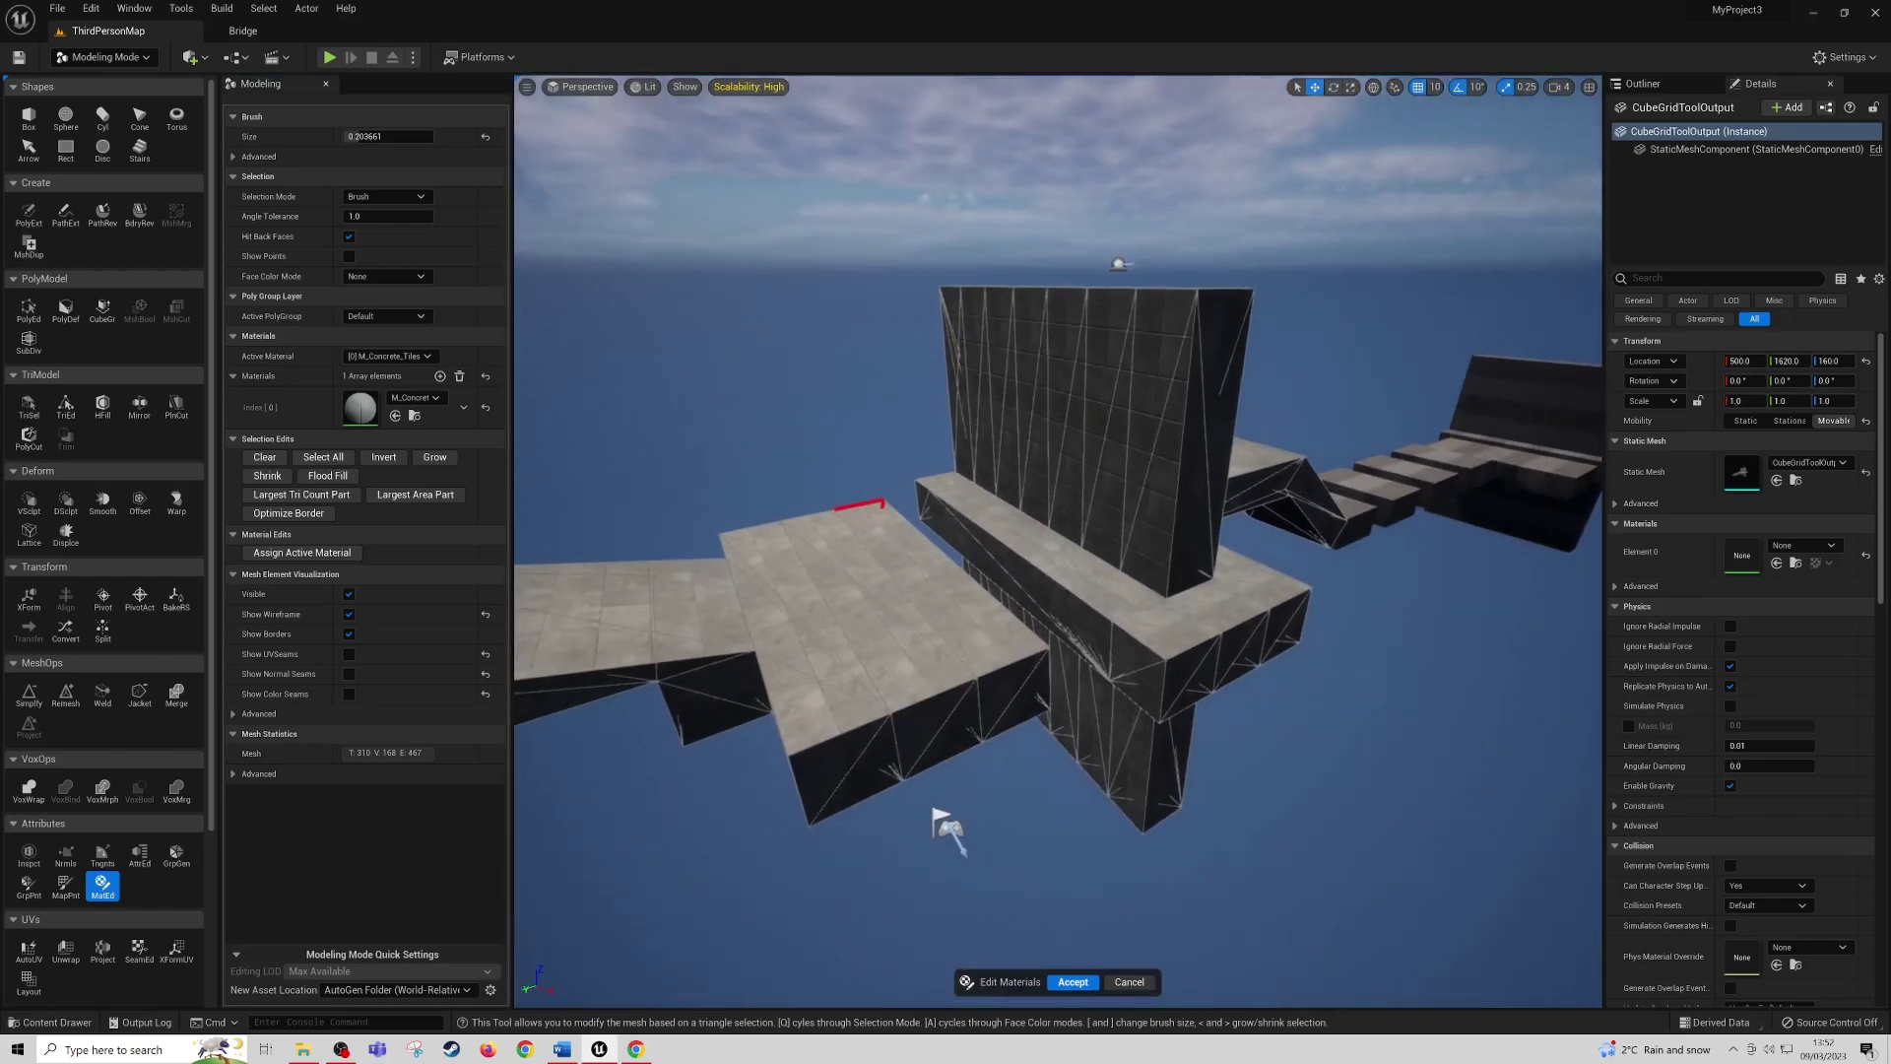
{"action": "left_click", "coordinate": [440, 377]}
{"action": "left_click", "coordinate": [434, 440]}
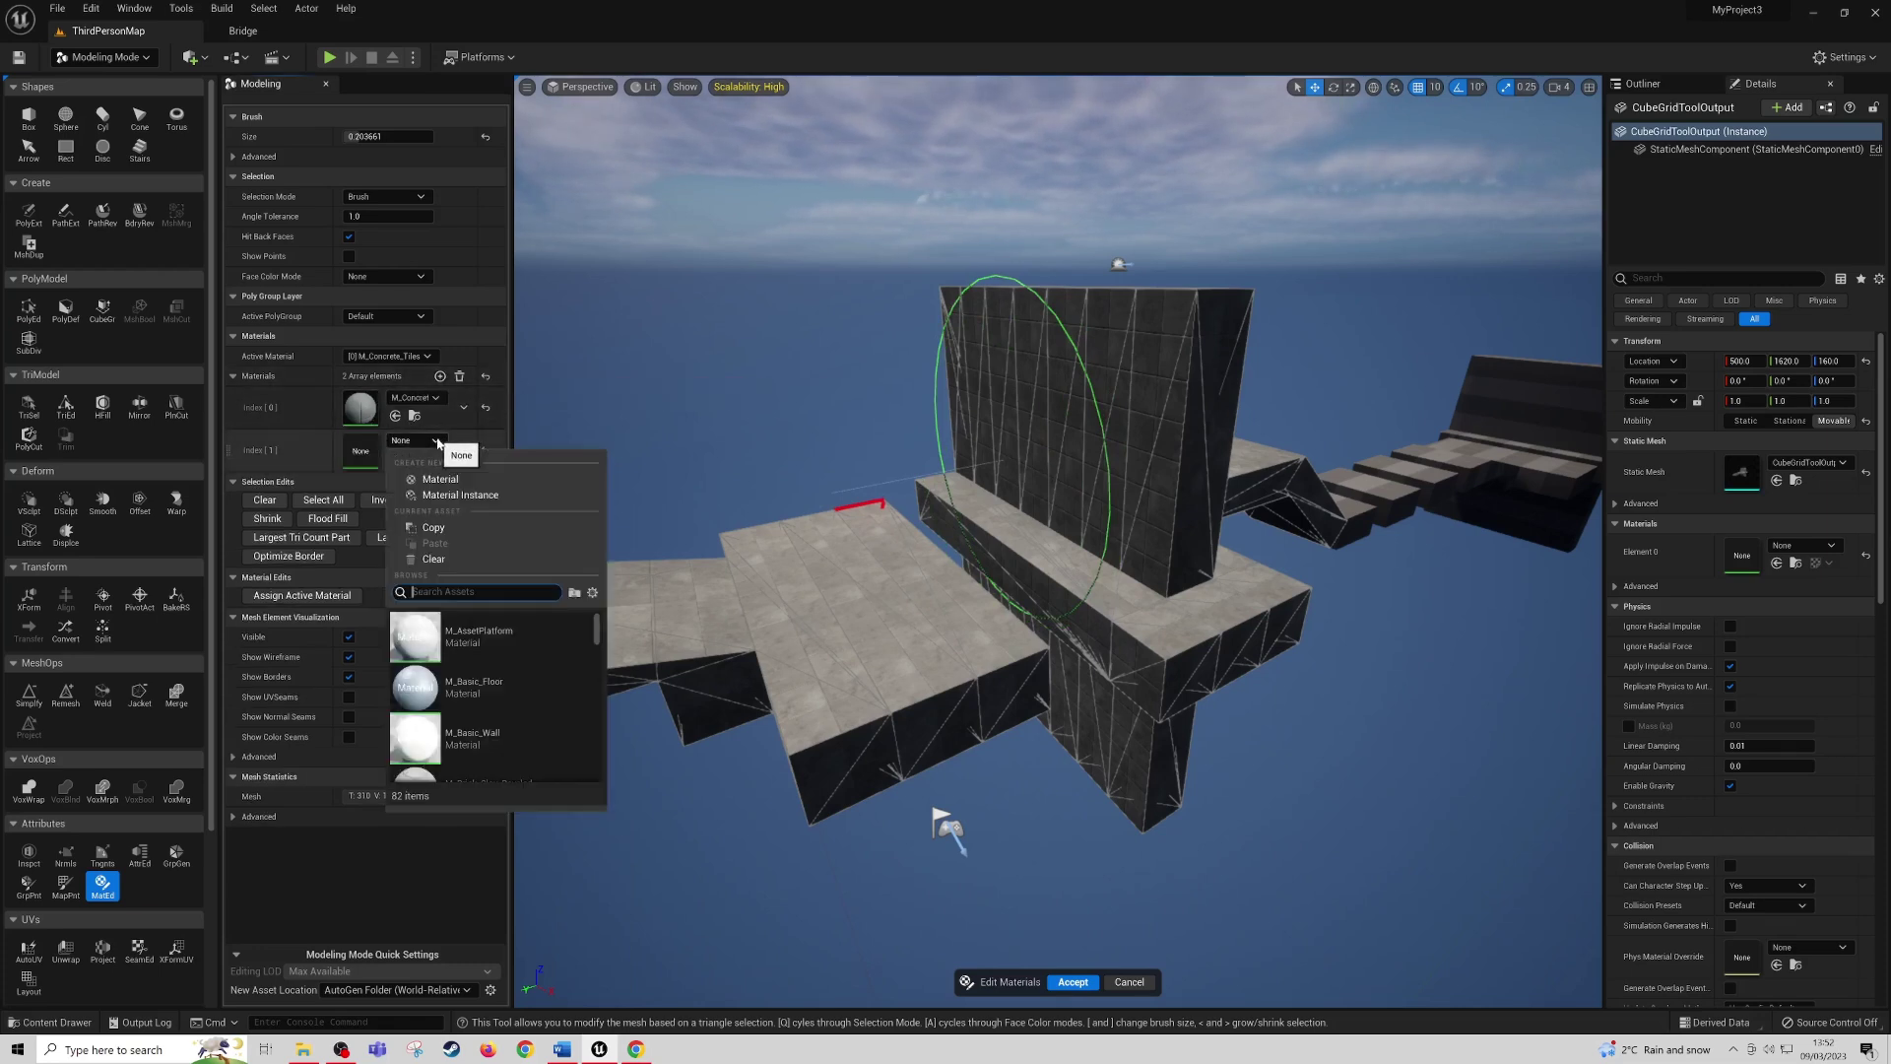
{"action": "scroll", "coordinate": [503, 670], "scroll_direction": "down", "scroll_amount": 8}
{"action": "left_click", "coordinate": [522, 668]}
- Make M_Ground_Moss the active material and set the selection brush size to about 0.108
{"action": "key", "text": "s"}
{"action": "right_click_drag", "start_coordinate": [659, 545], "coordinate": [639, 545]}
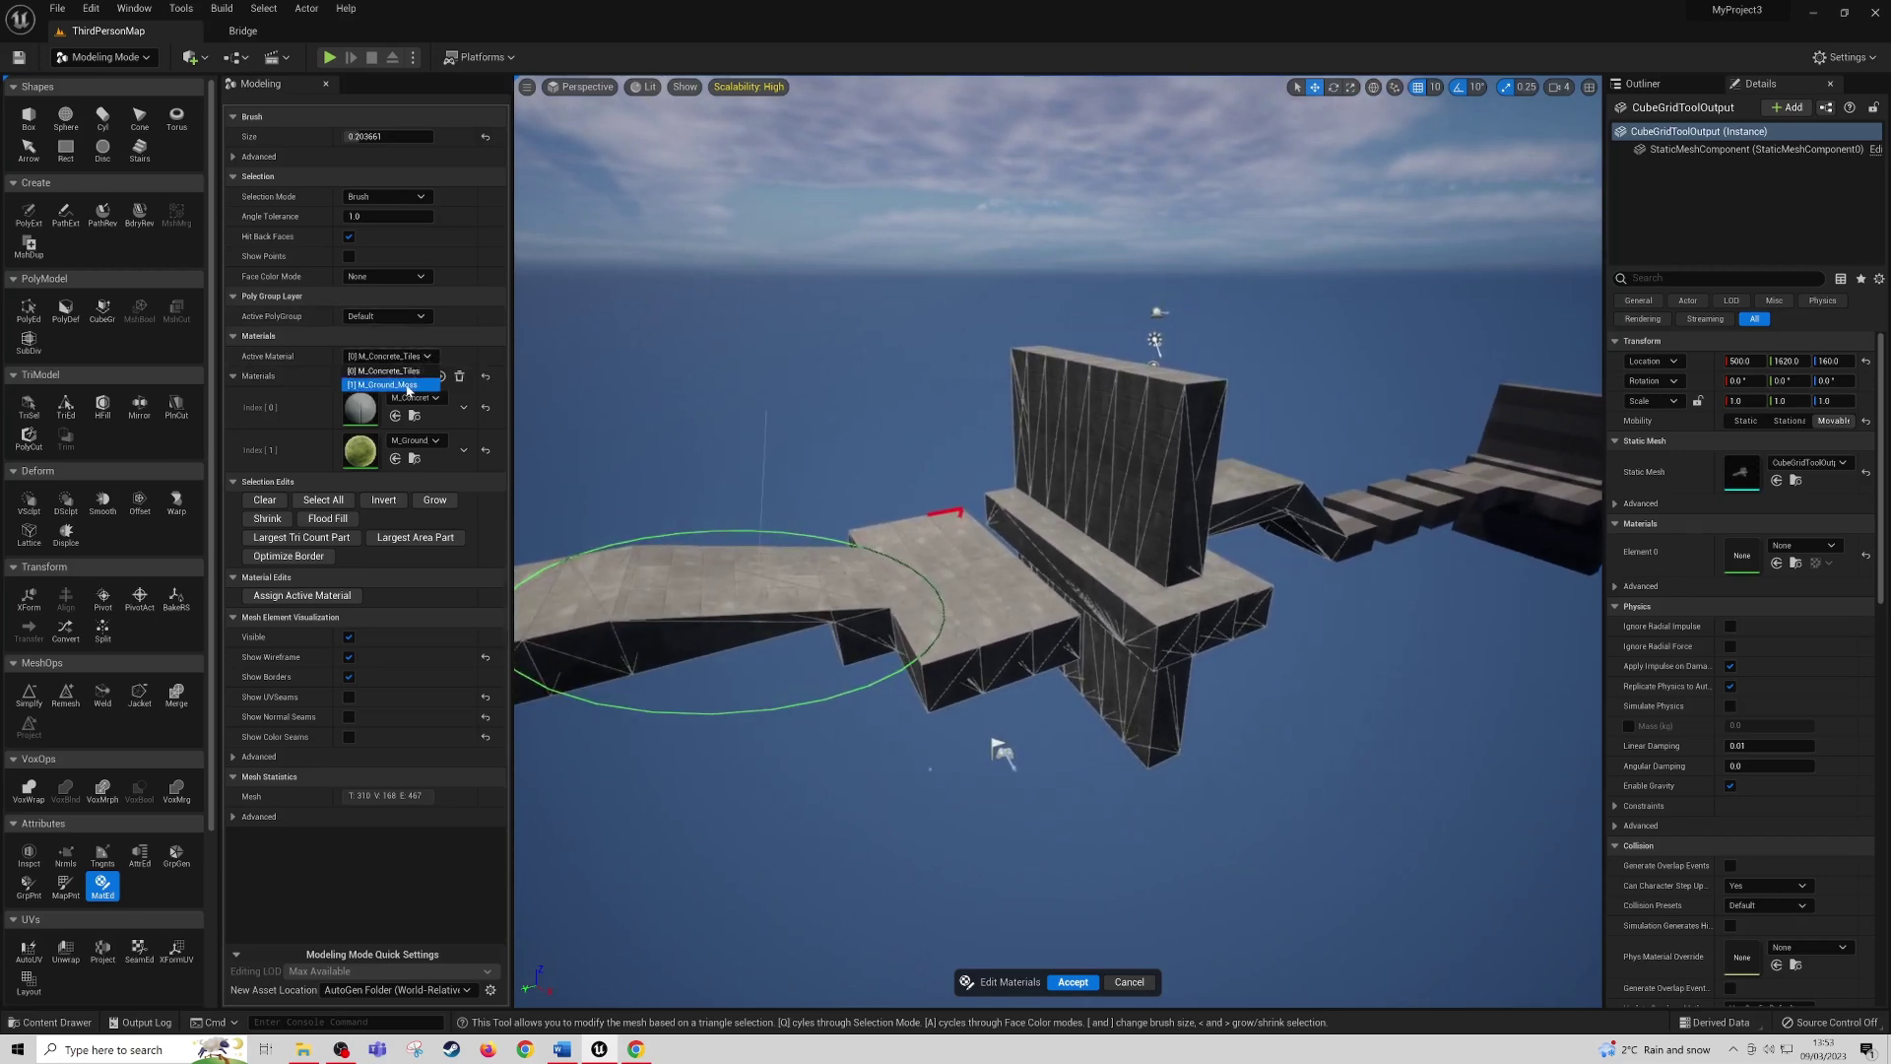
{"action": "left_click", "coordinate": [407, 385]}
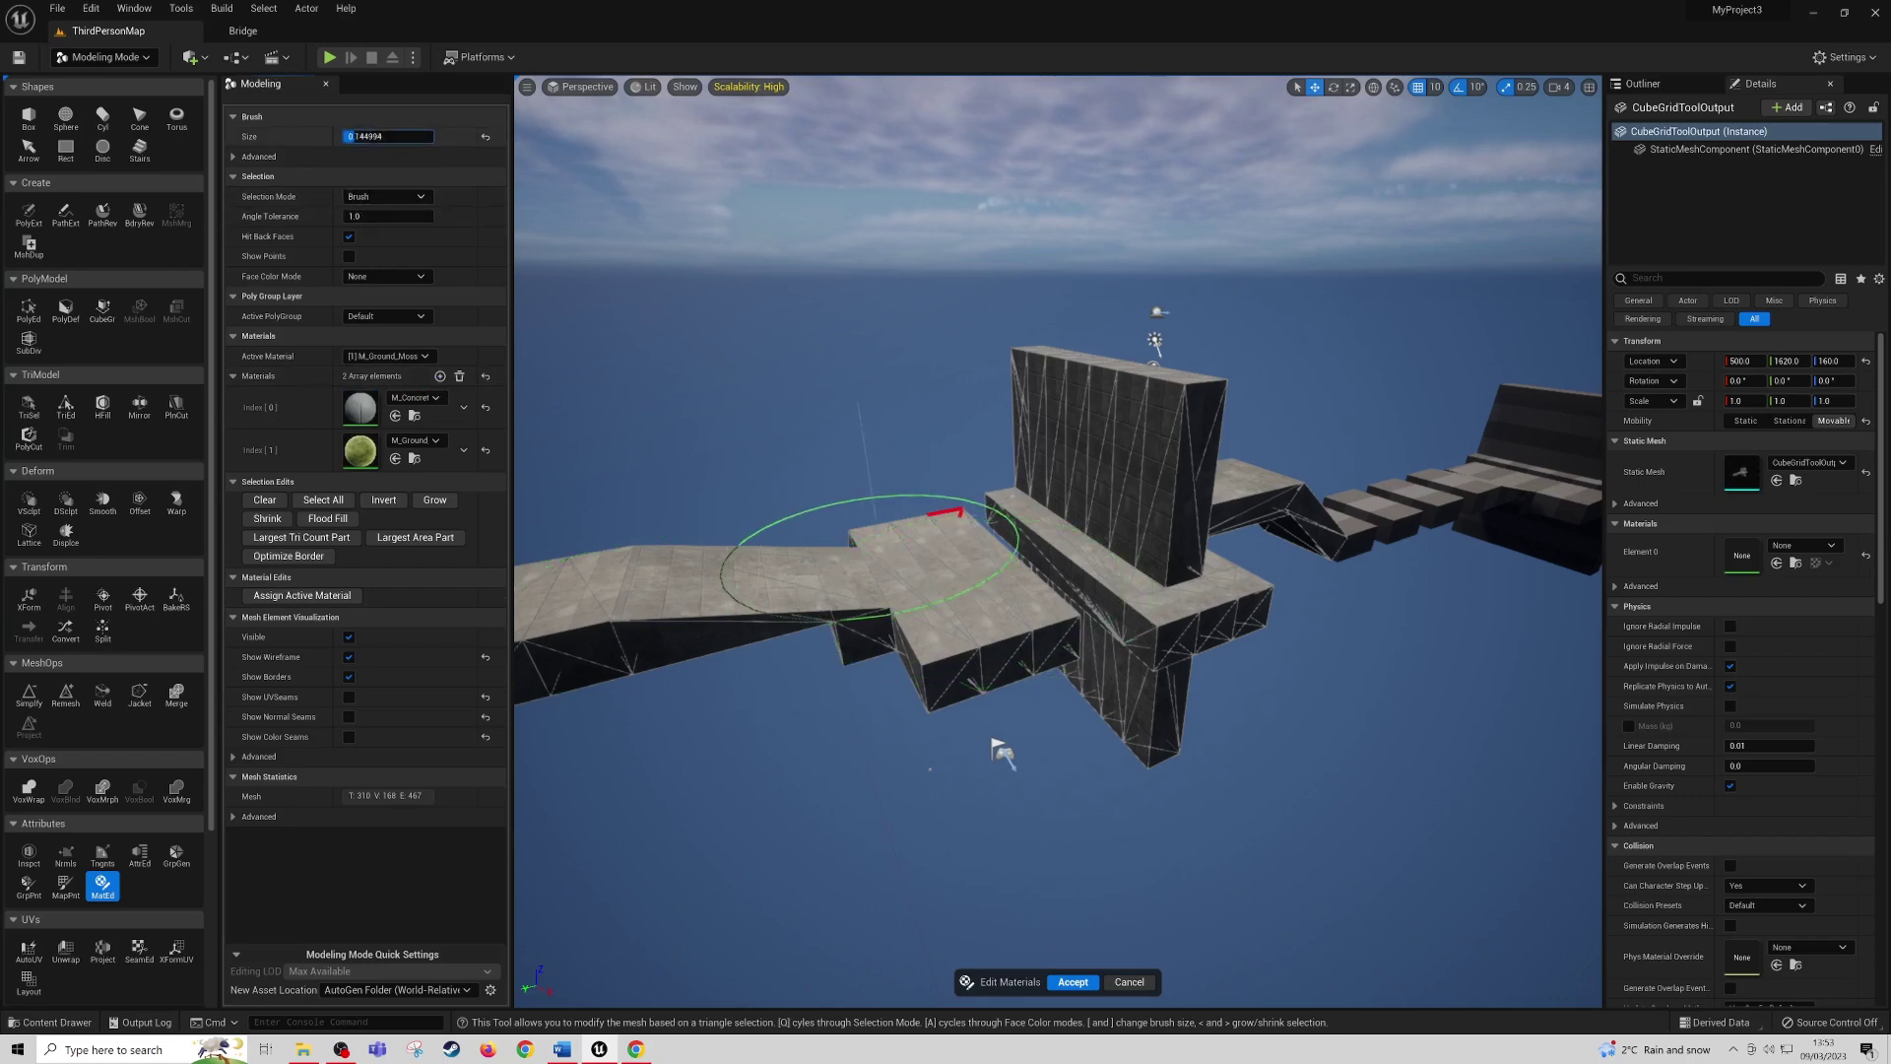
{"action": "left_click", "coordinate": [461, 198]}
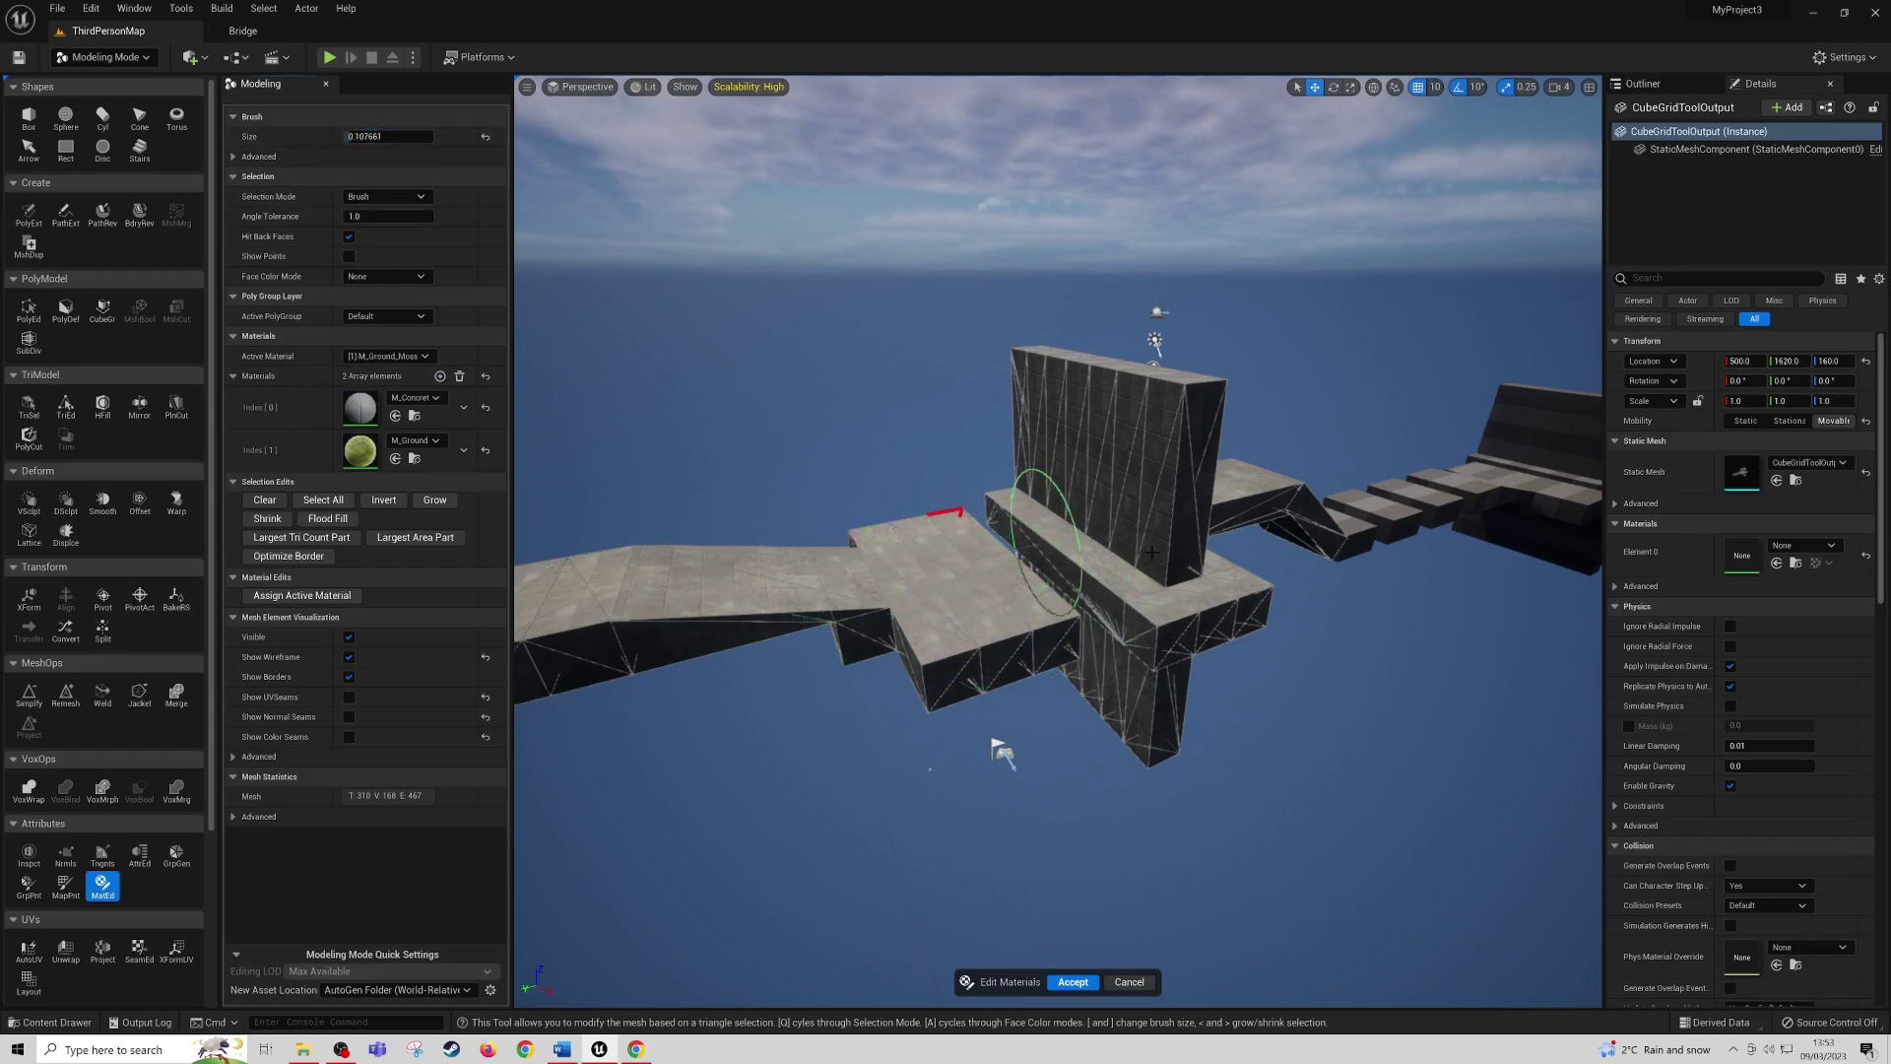
- Brush-select the triangles of the upright wall, the ledge around it and the section beneath, on all sides
{"action": "mouse_move", "coordinate": [1161, 549]}
{"action": "right_mouse_down"}
{"action": "mouse_move", "coordinate": [926, 591]}
{"action": "mouse_move", "coordinate": [907, 719]}
{"action": "mouse_move", "coordinate": [990, 635]}
{"action": "mouse_move", "coordinate": [891, 630]}
{"action": "mouse_move", "coordinate": [901, 611]}
{"action": "mouse_move", "coordinate": [975, 591]}
{"action": "right_mouse_up"}
{"action": "mouse_move", "coordinate": [907, 427]}
{"action": "left_mouse_down"}
{"action": "mouse_move", "coordinate": [886, 473]}
{"action": "mouse_move", "coordinate": [911, 492]}
{"action": "left_mouse_up"}
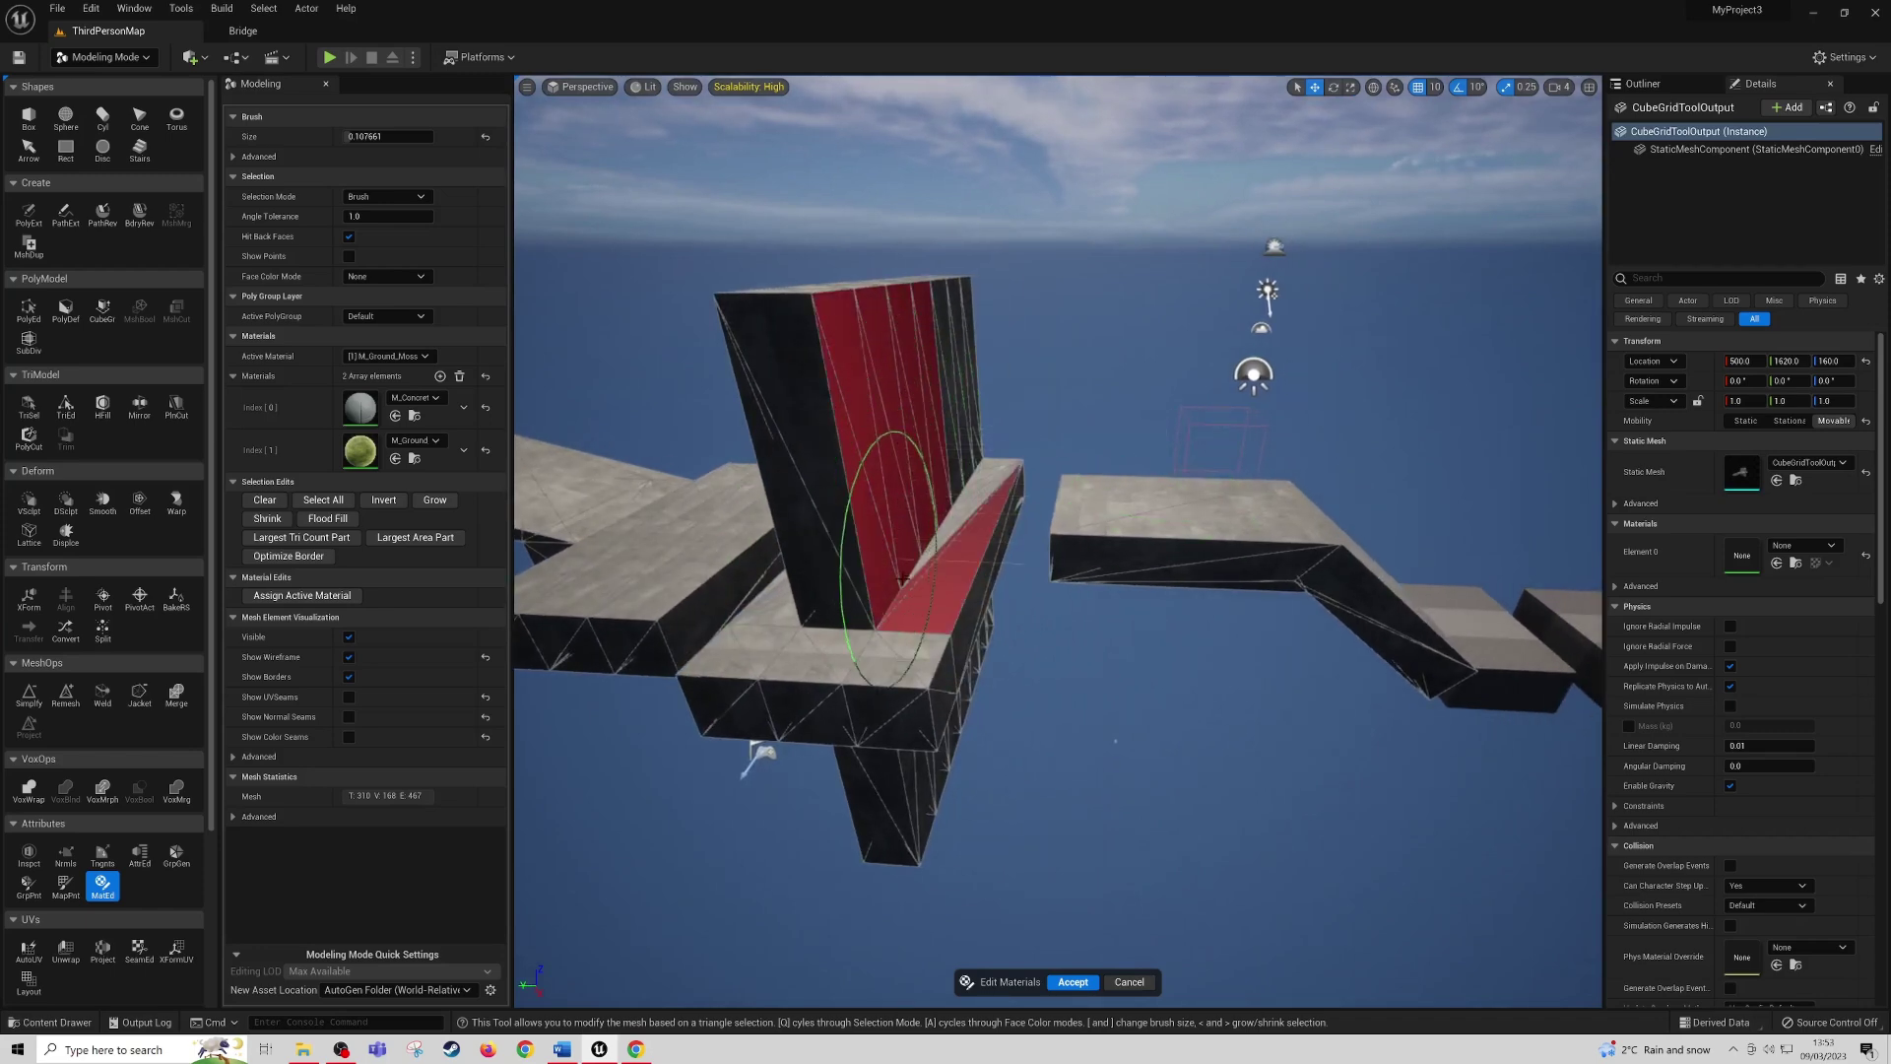
{"action": "mouse_move", "coordinate": [902, 581]}
{"action": "left_mouse_down"}
{"action": "mouse_move", "coordinate": [884, 670]}
{"action": "mouse_move", "coordinate": [926, 680]}
{"action": "left_mouse_up"}
{"action": "right_click_drag", "start_coordinate": [931, 673], "coordinate": [1074, 673]}
{"action": "mouse_move", "coordinate": [932, 673]}
{"action": "left_mouse_down"}
{"action": "mouse_move", "coordinate": [992, 633]}
{"action": "mouse_move", "coordinate": [1004, 696]}
{"action": "mouse_move", "coordinate": [950, 486]}
{"action": "mouse_move", "coordinate": [838, 446]}
{"action": "left_mouse_up"}
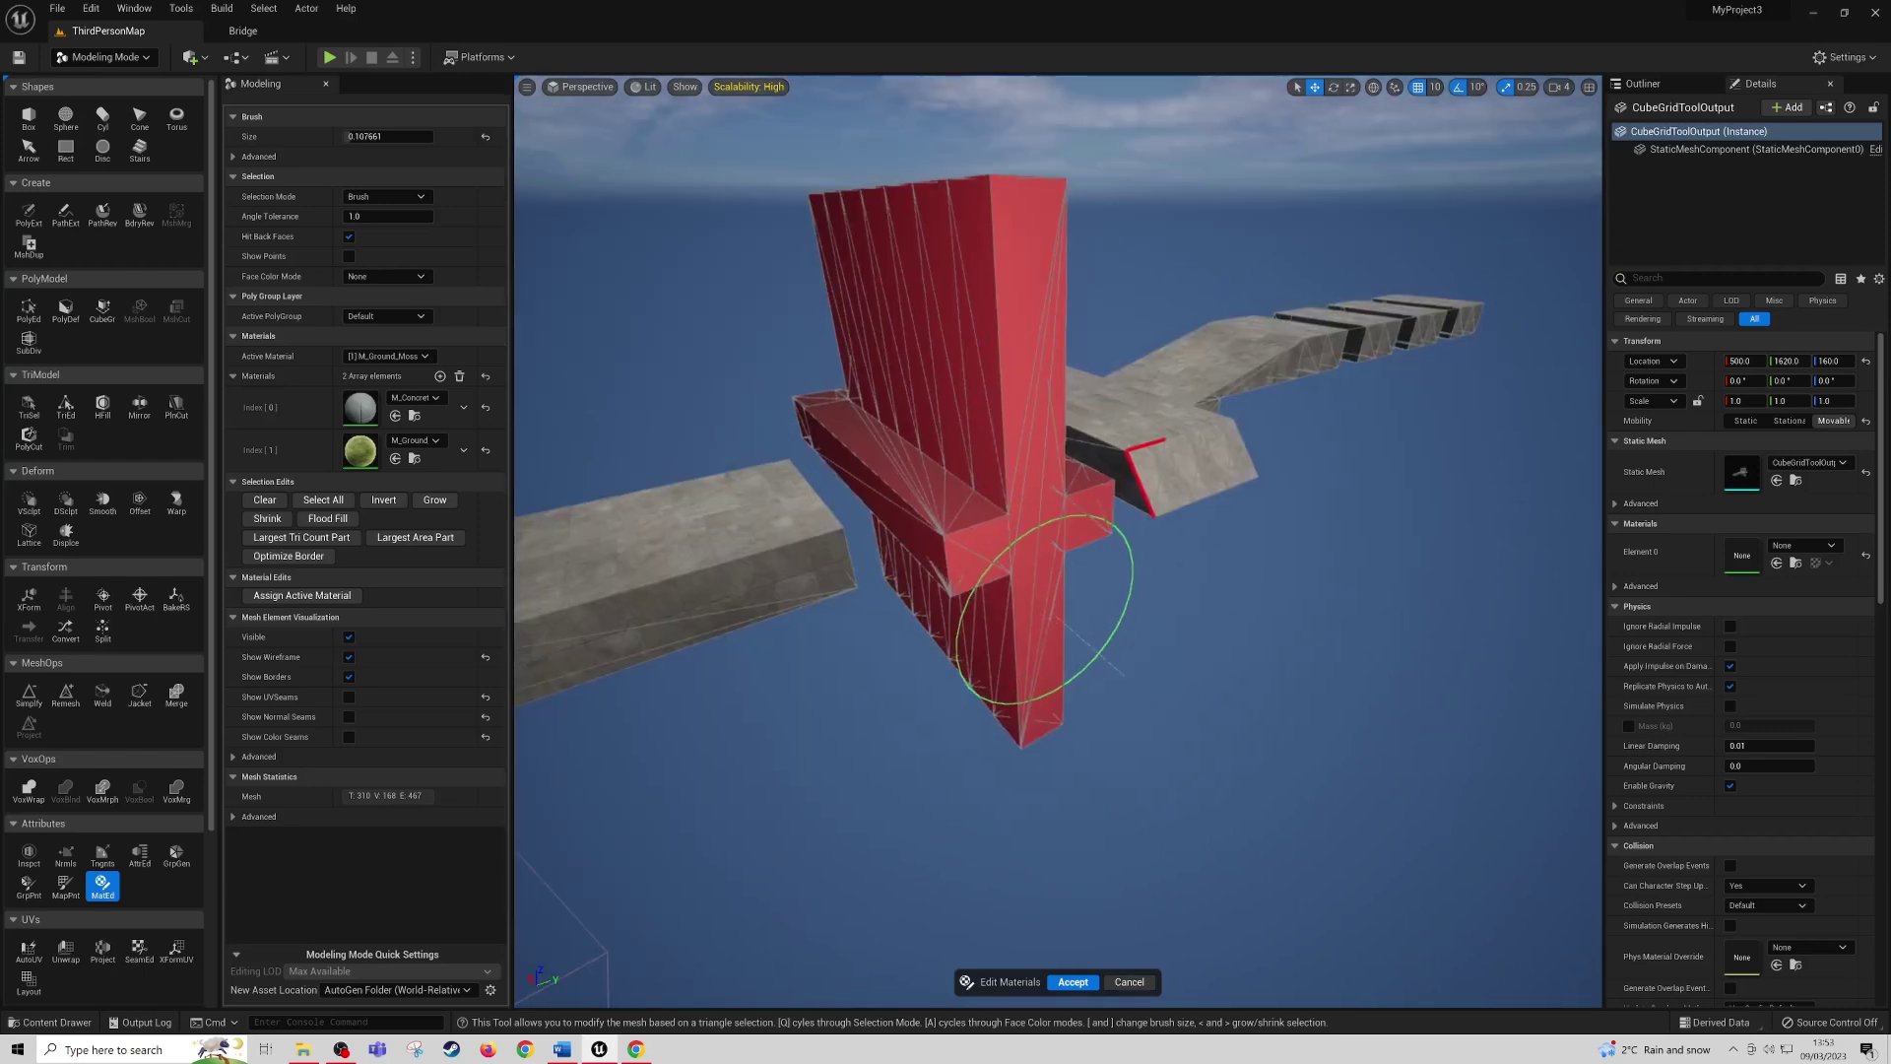
- Assign the active moss material to the selected wall and ledge triangles and accept the material edits
{"action": "right_click_drag", "start_coordinate": [1042, 611], "coordinate": [942, 652]}
{"action": "key", "text": "s"}
{"action": "right_click_drag", "start_coordinate": [1129, 600], "coordinate": [1005, 612]}
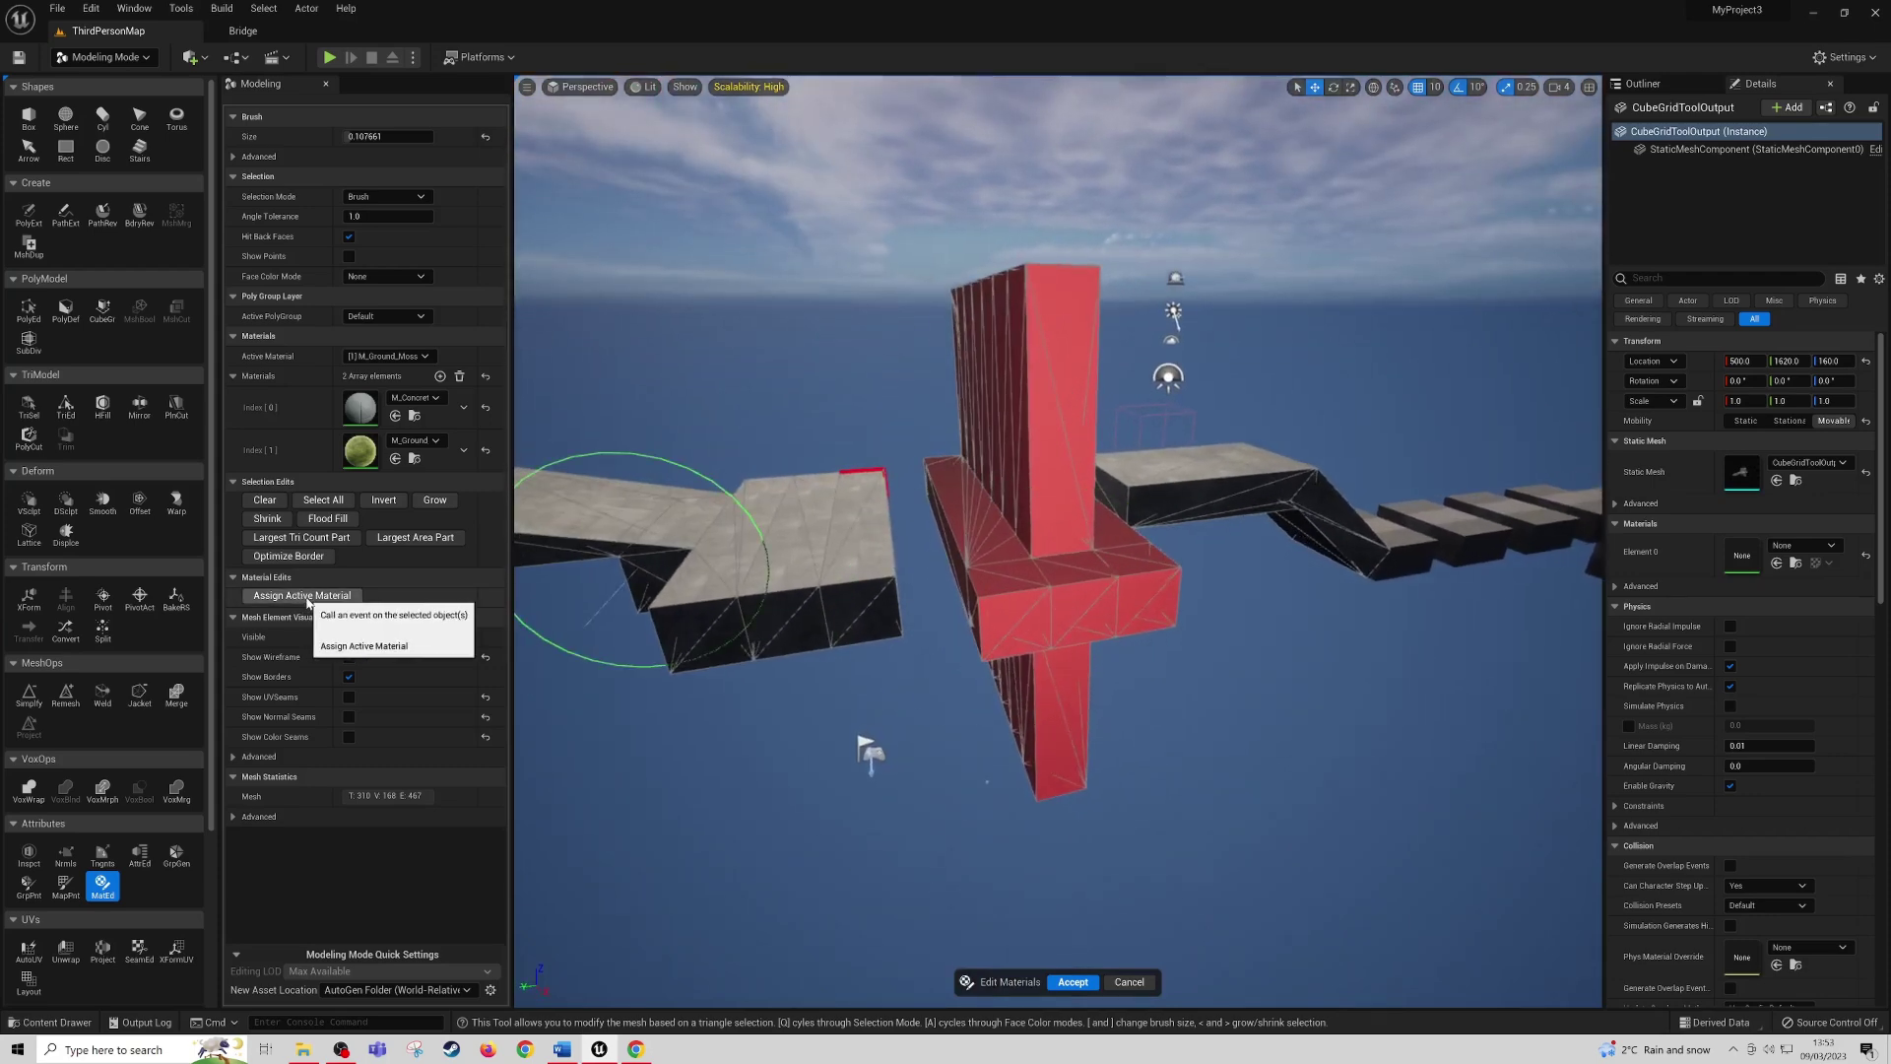
{"action": "key", "text": "w"}
{"action": "key", "text": "a"}
{"action": "mouse_move", "coordinate": [640, 559]}
{"action": "right_mouse_down"}
{"action": "mouse_move", "coordinate": [951, 522]}
{"action": "mouse_move", "coordinate": [646, 512]}
{"action": "mouse_move", "coordinate": [581, 473]}
{"action": "mouse_move", "coordinate": [788, 562]}
{"action": "mouse_move", "coordinate": [606, 579]}
{"action": "mouse_move", "coordinate": [633, 616]}
{"action": "mouse_move", "coordinate": [907, 633]}
{"action": "mouse_move", "coordinate": [946, 611]}
{"action": "right_mouse_up"}
{"action": "key", "text": "s"}
{"action": "key", "text": "d"}
{"action": "key", "text": "w"}
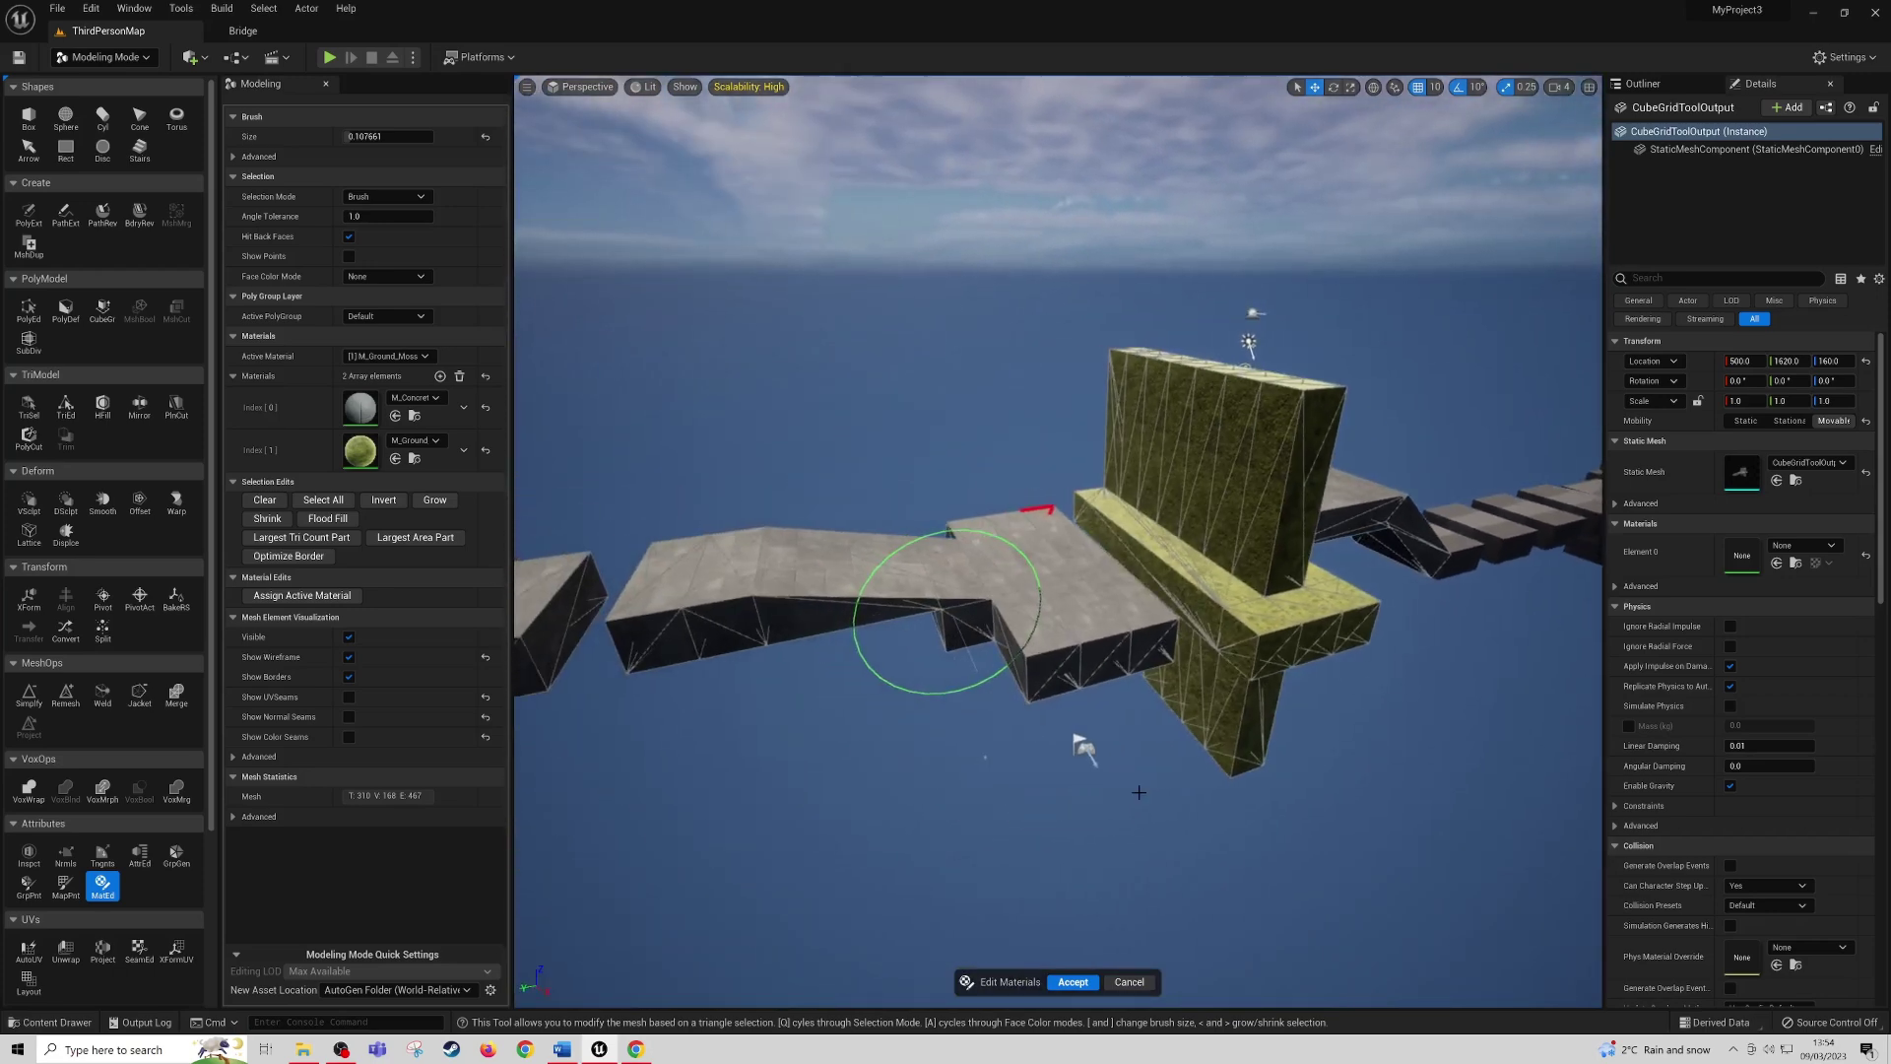
{"action": "left_click", "coordinate": [1073, 982]}
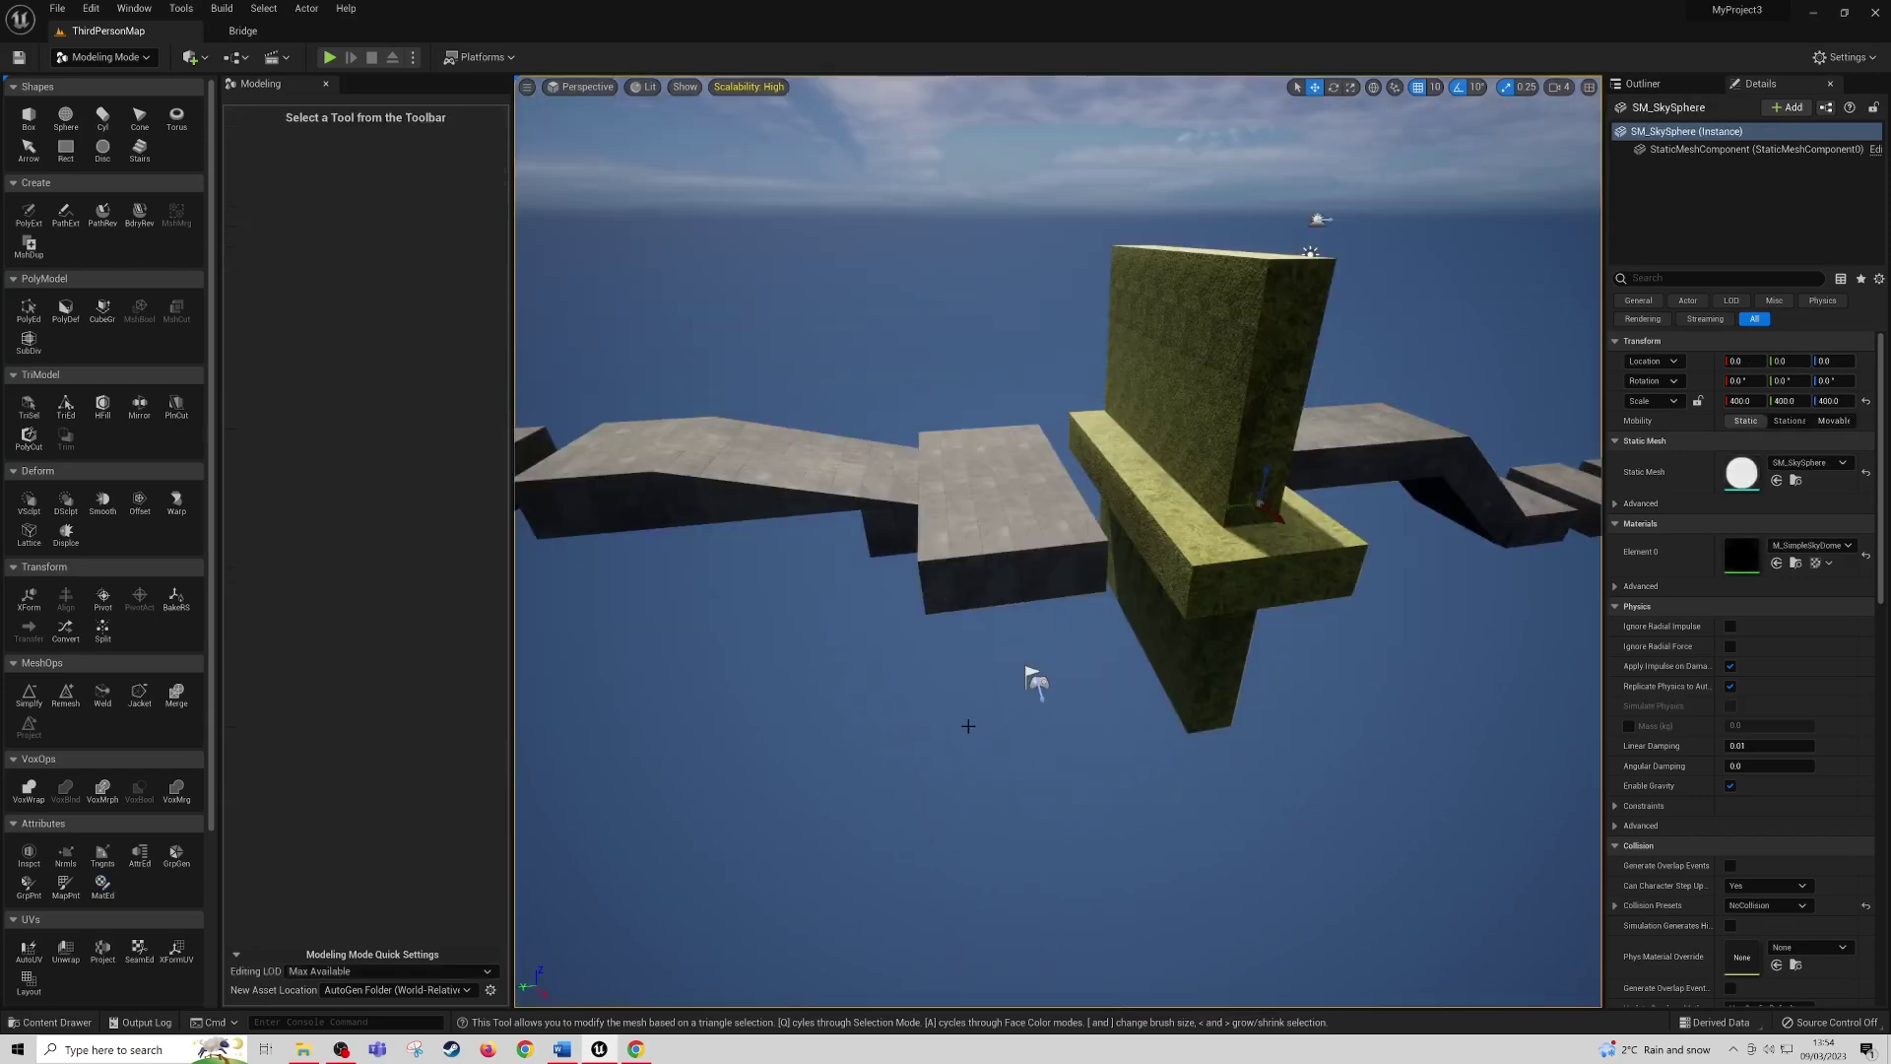
- Select the far blockout copy to check which materials the other instance uses
{"action": "right_click_drag", "start_coordinate": [1036, 680], "coordinate": [978, 618]}
{"action": "key", "text": "w"}
{"action": "key", "text": "s"}
{"action": "left_click", "coordinate": [835, 638]}
{"action": "left_click", "coordinate": [1098, 545]}
{"action": "right_click_drag", "start_coordinate": [1097, 546], "coordinate": [1029, 571]}
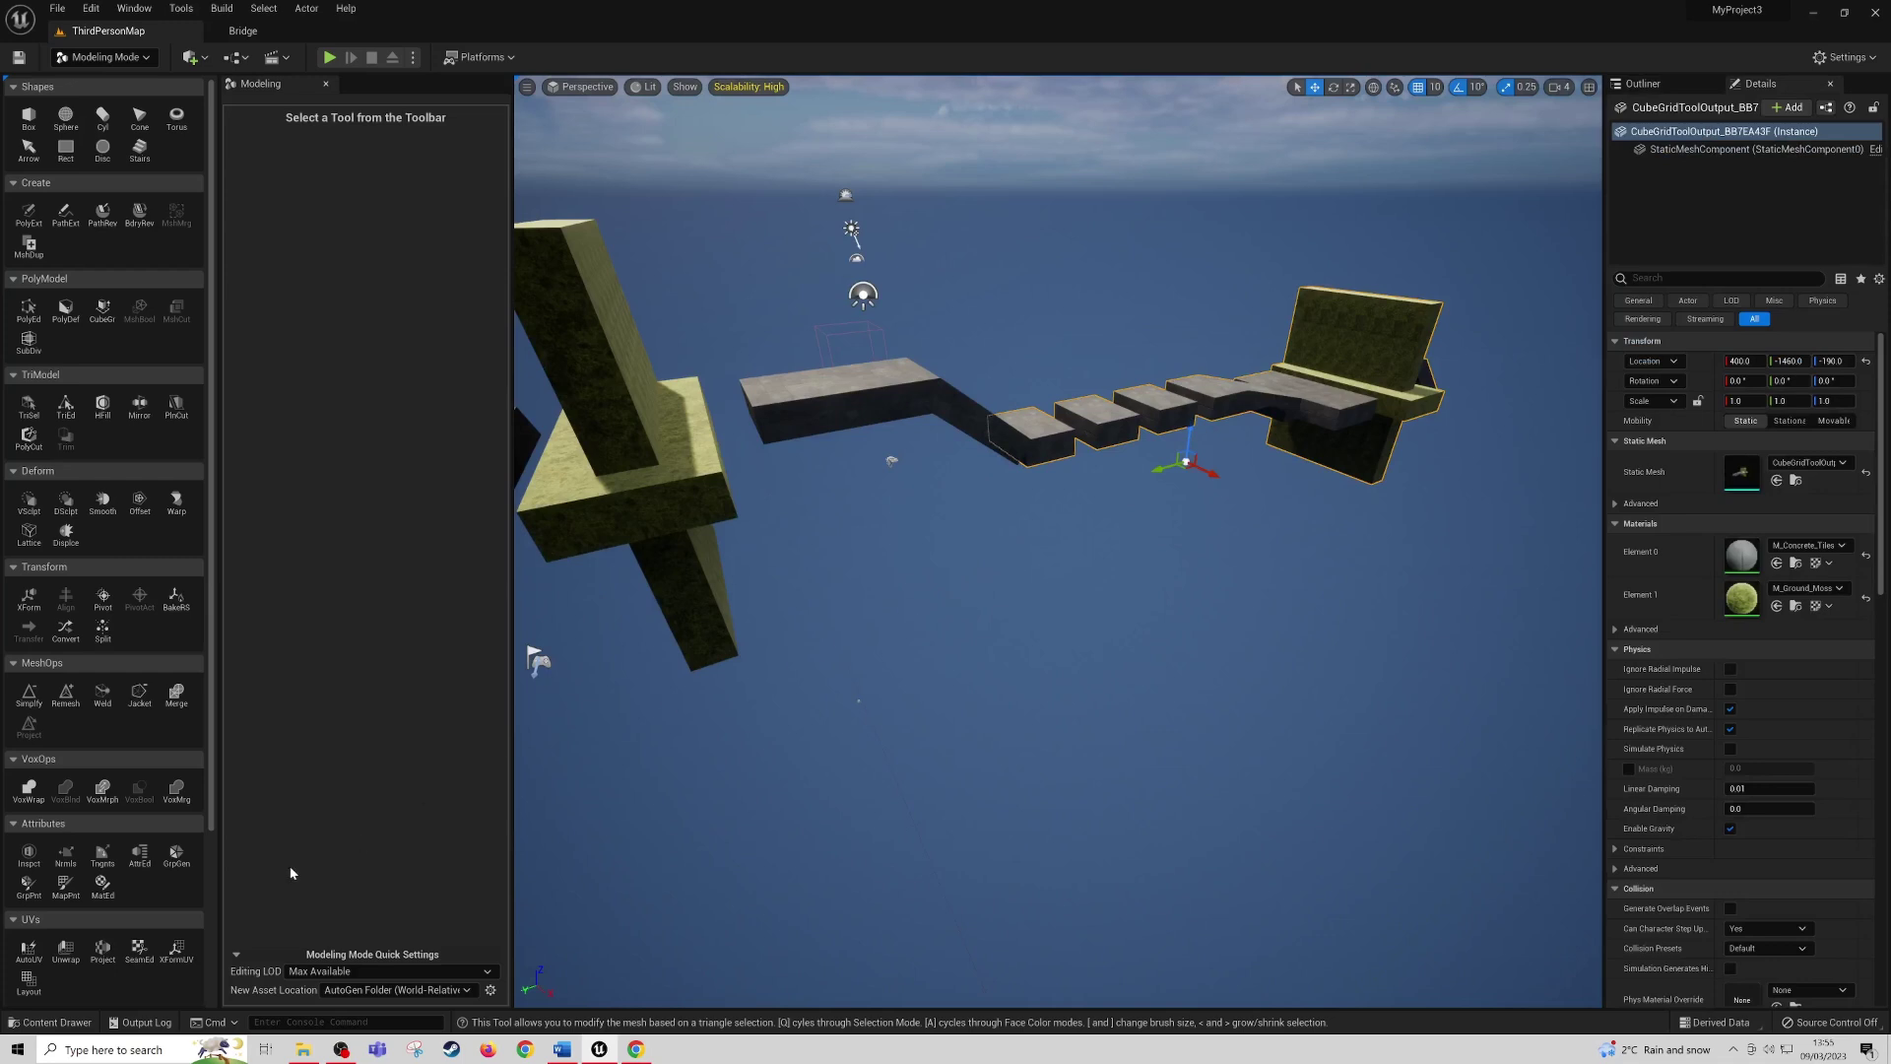
- Duplicate the blockout's static mesh asset in the content browser and place the duplicate in the level
{"action": "left_click", "coordinate": [28, 1023]}
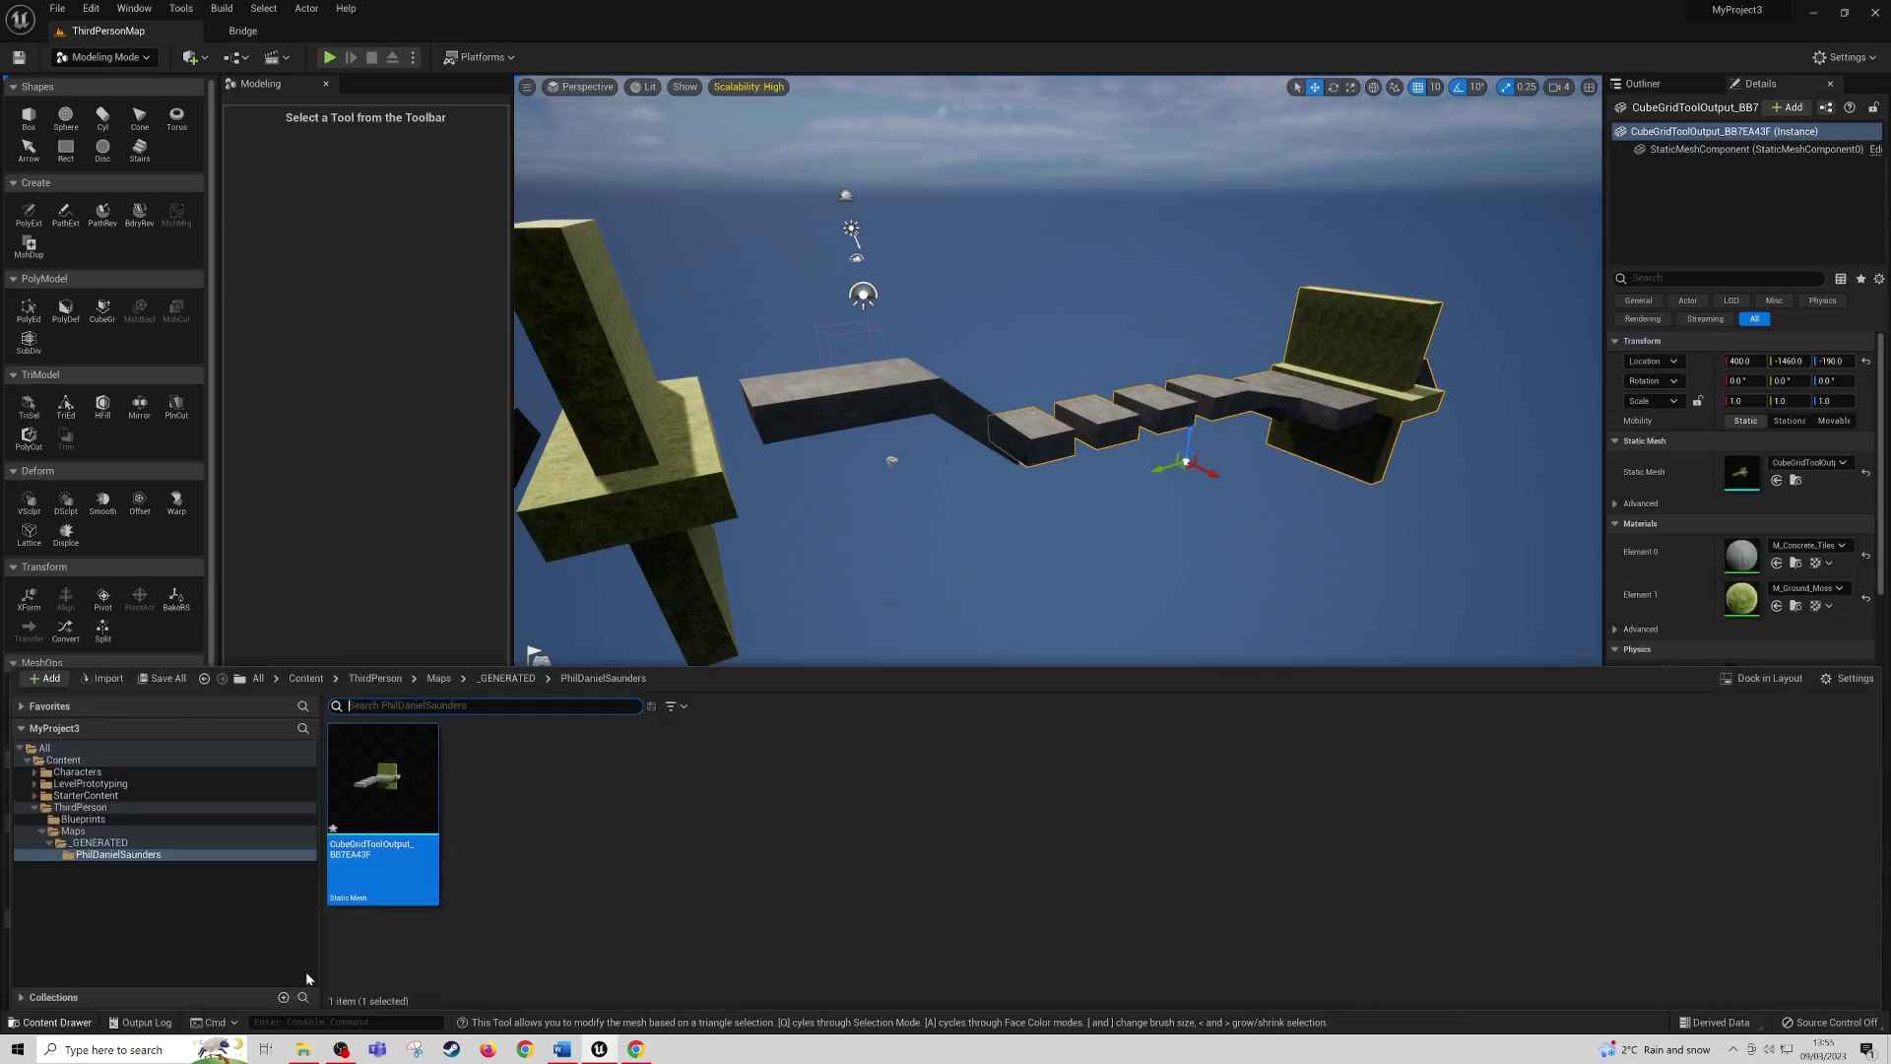
{"action": "right_click", "coordinate": [394, 796]}
{"action": "left_click", "coordinate": [725, 836]}
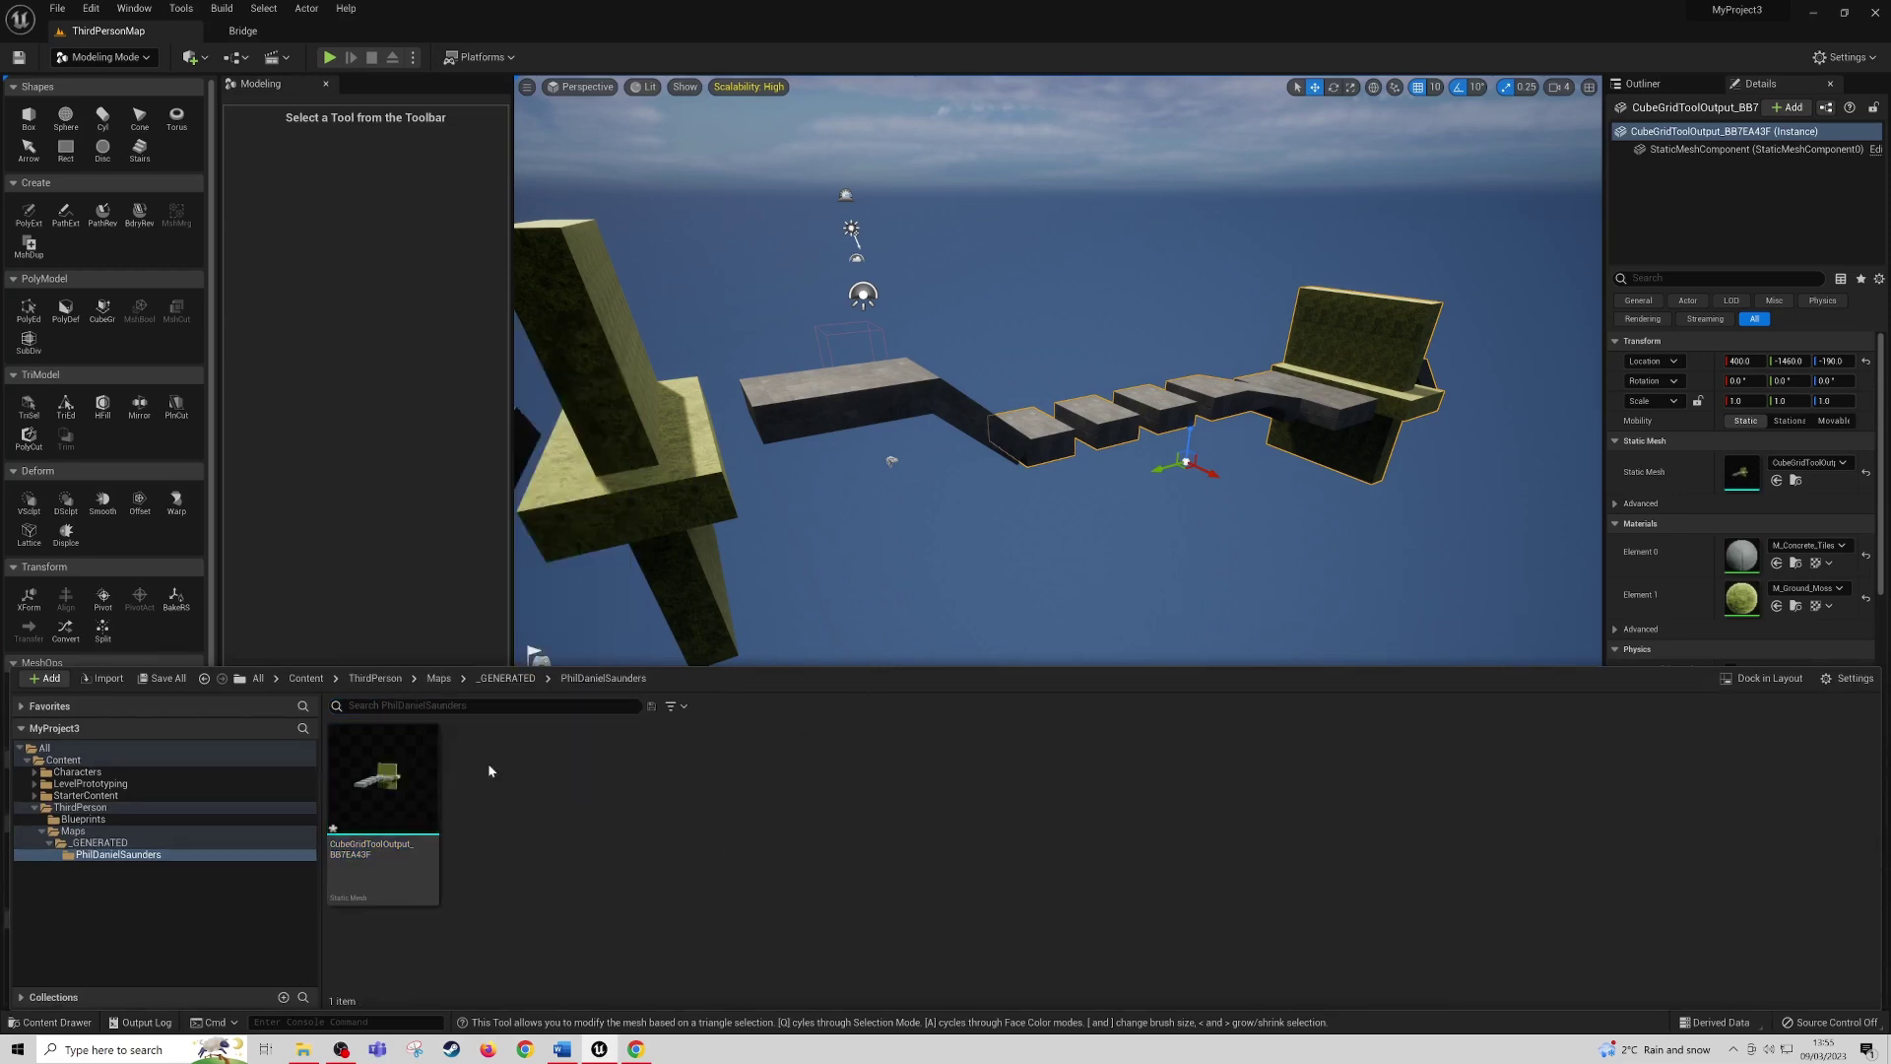
{"action": "right_click", "coordinate": [429, 785]}
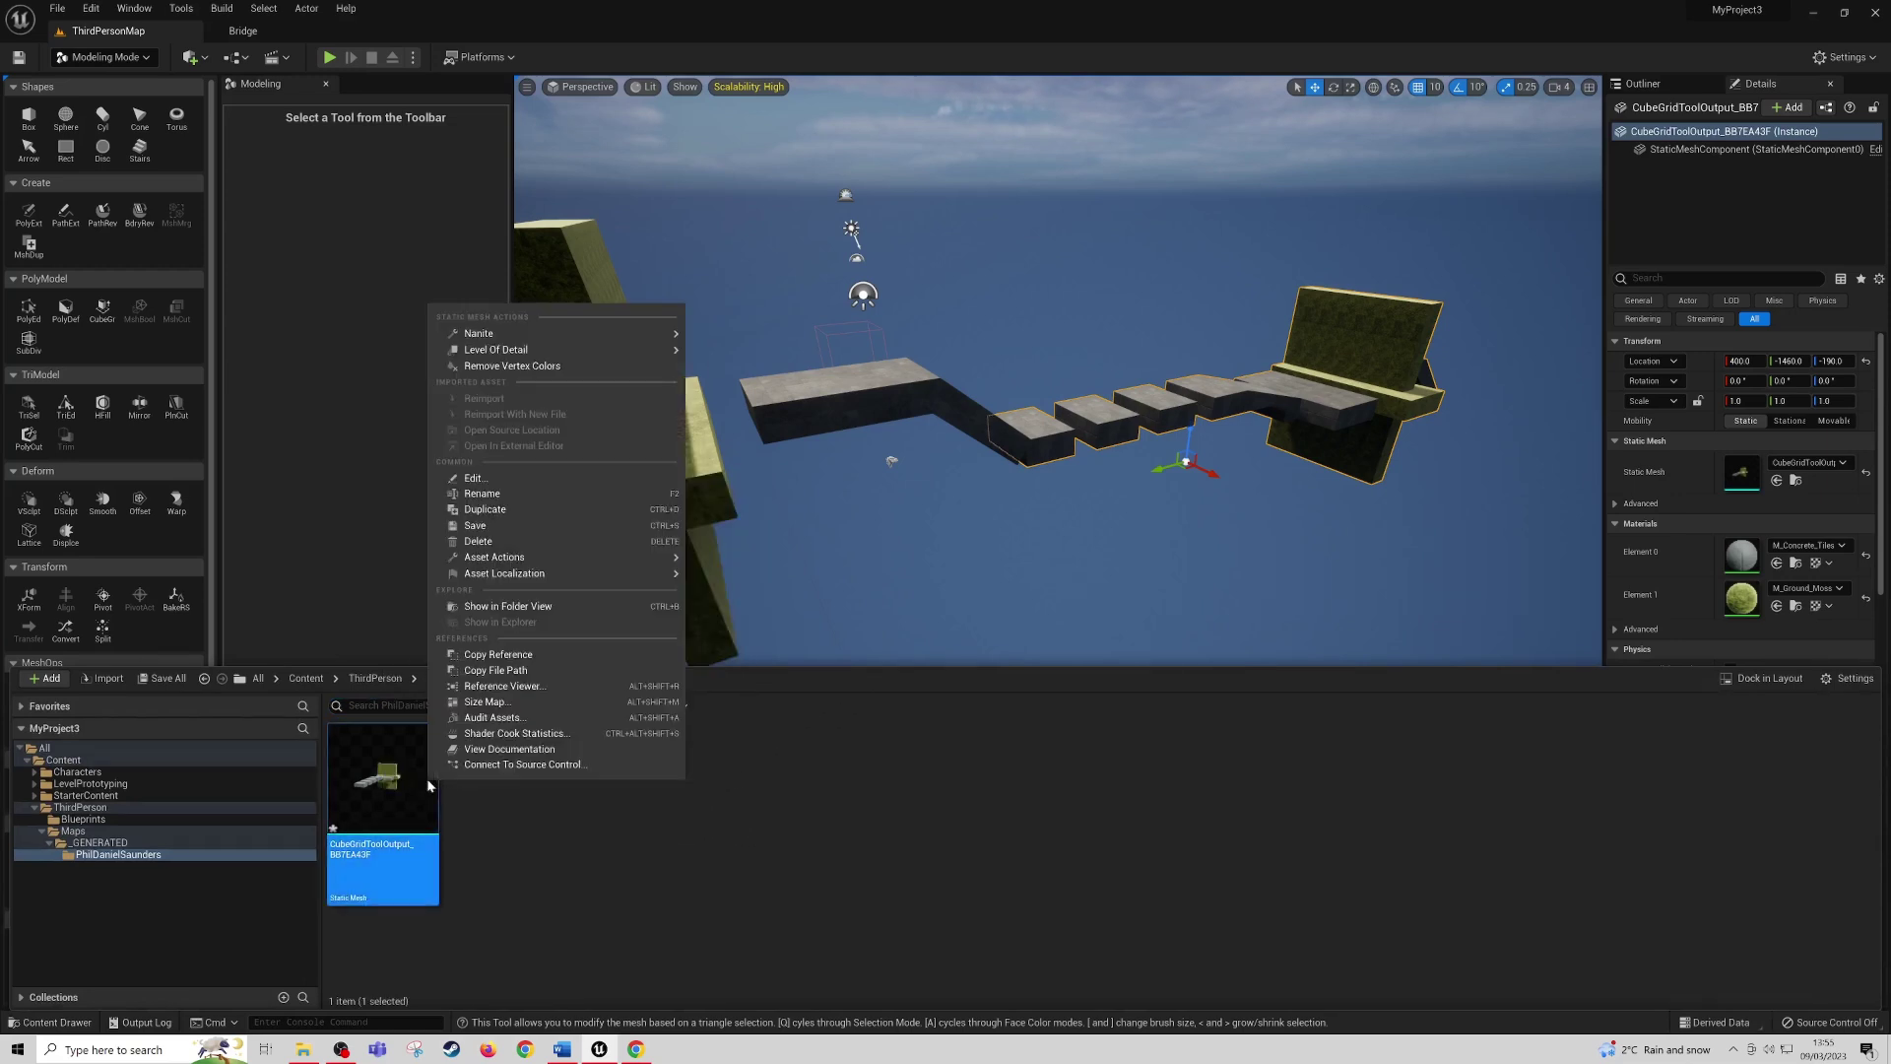
{"action": "left_click", "coordinate": [537, 510]}
{"action": "key", "text": "Return"}
{"action": "left_click_drag", "start_coordinate": [507, 800], "coordinate": [1173, 503]}
{"action": "key", "text": "f"}
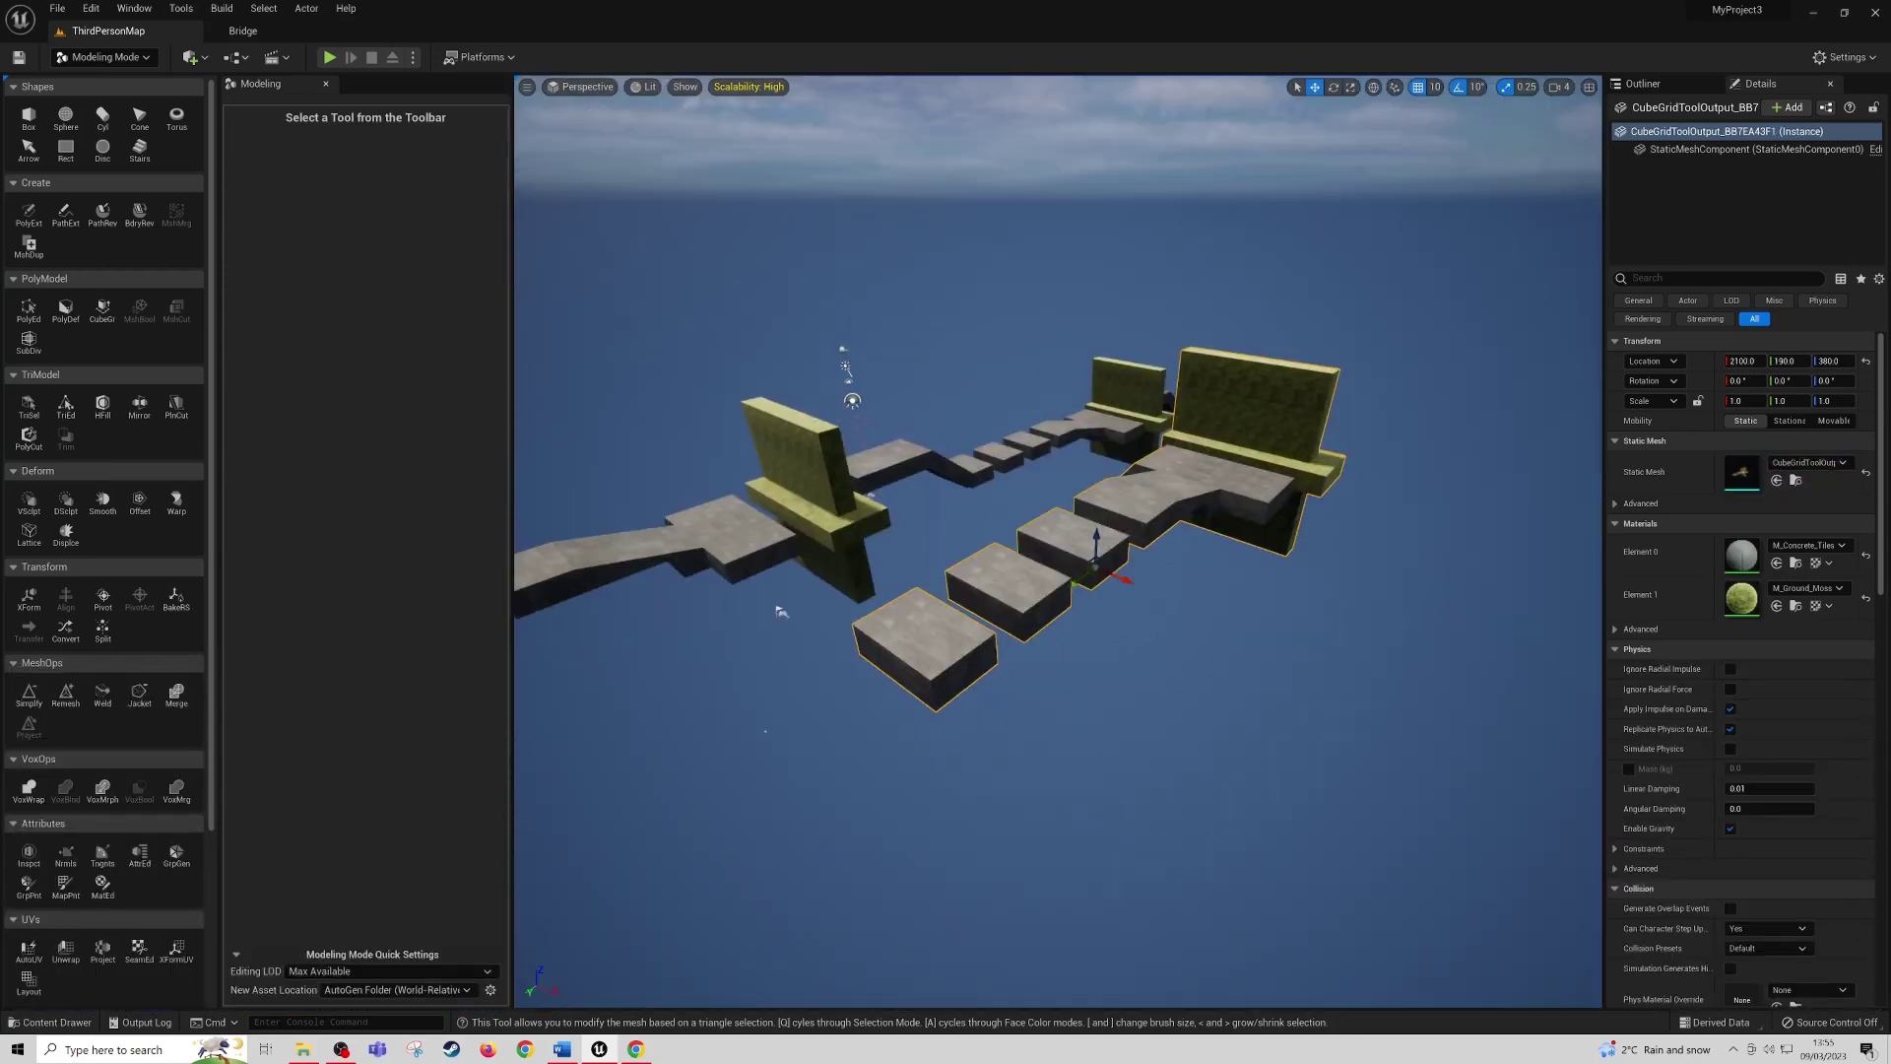
- Use Edit Materials on the duplicated mesh to set its second material slot to M_Metal_Chrome, and accept the edit
{"action": "key", "text": "w"}
{"action": "right_click_drag", "start_coordinate": [1058, 540], "coordinate": [1167, 404]}
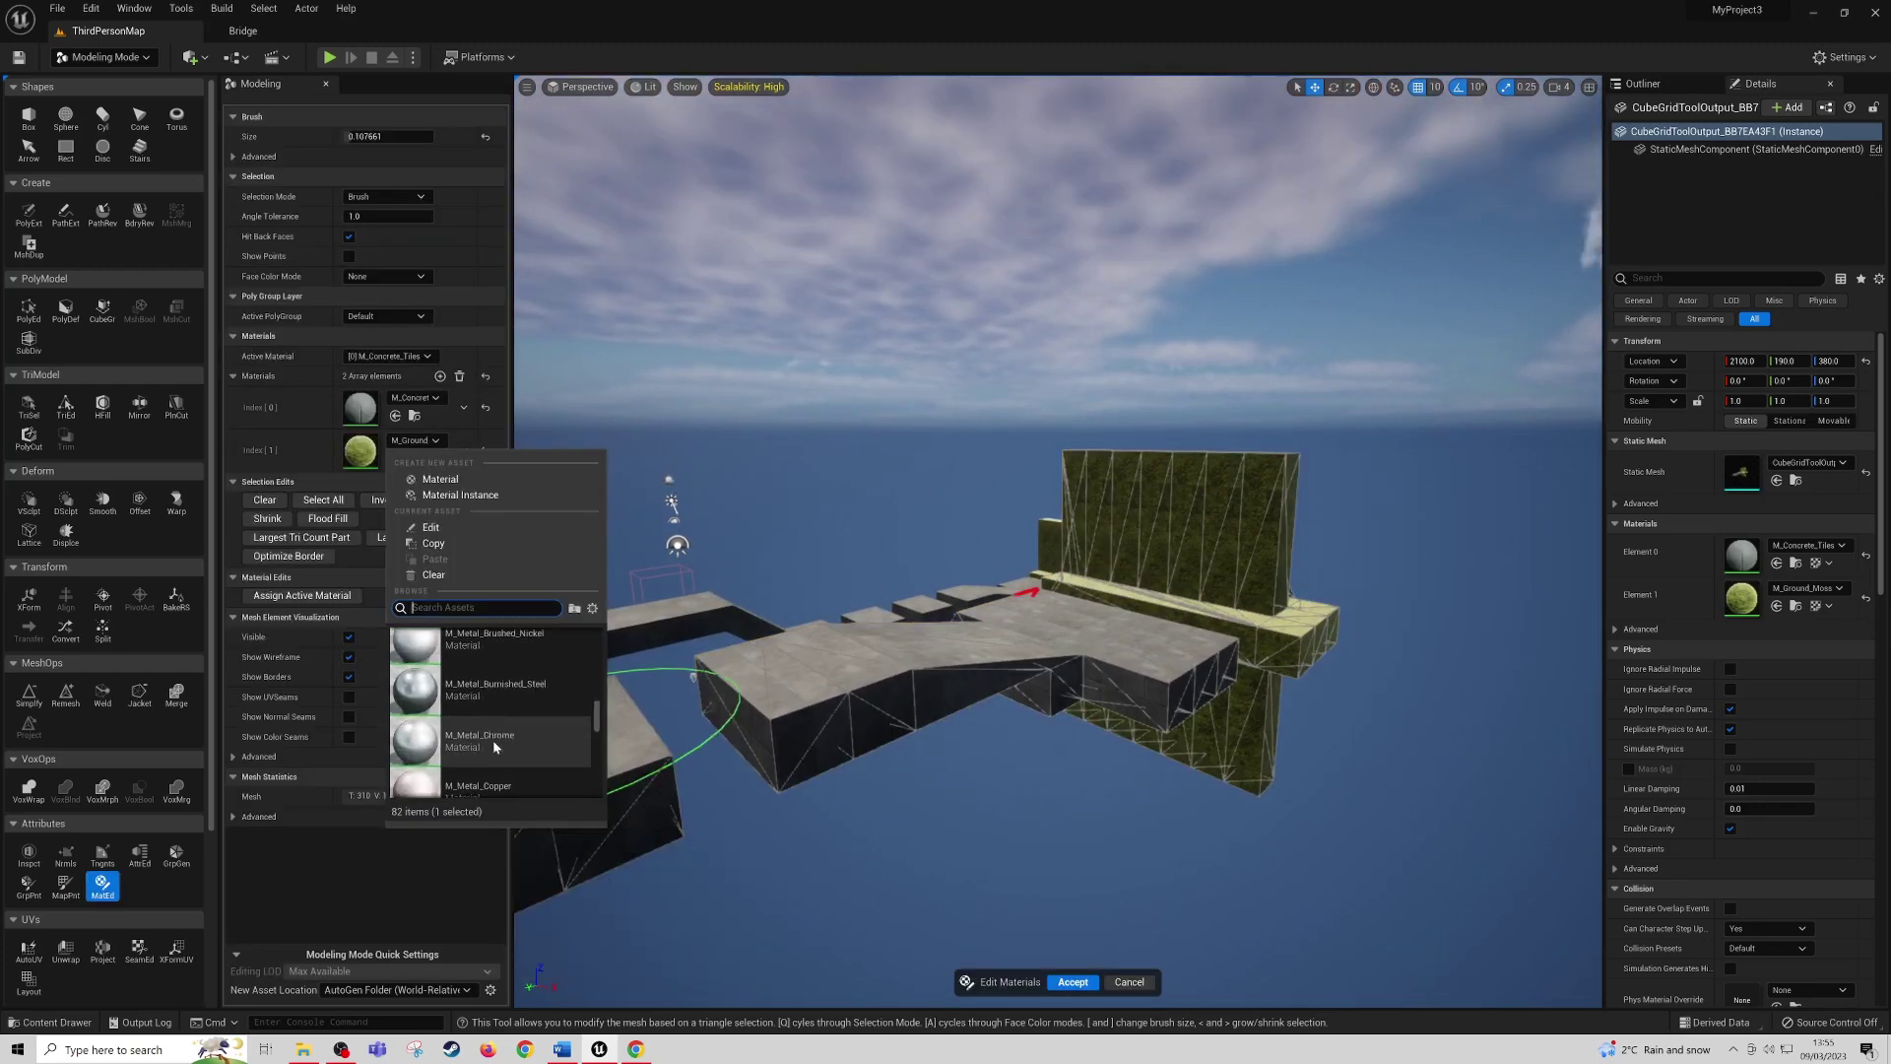
{"action": "left_click", "coordinate": [492, 740]}
{"action": "mouse_move", "coordinate": [1056, 699]}
{"action": "right_mouse_down"}
{"action": "mouse_move", "coordinate": [1084, 699]}
{"action": "mouse_move", "coordinate": [887, 660]}
{"action": "mouse_move", "coordinate": [966, 690]}
{"action": "mouse_move", "coordinate": [926, 700]}
{"action": "mouse_move", "coordinate": [1089, 676]}
{"action": "right_mouse_up"}
{"action": "key", "text": "w"}
{"action": "key", "text": "a"}
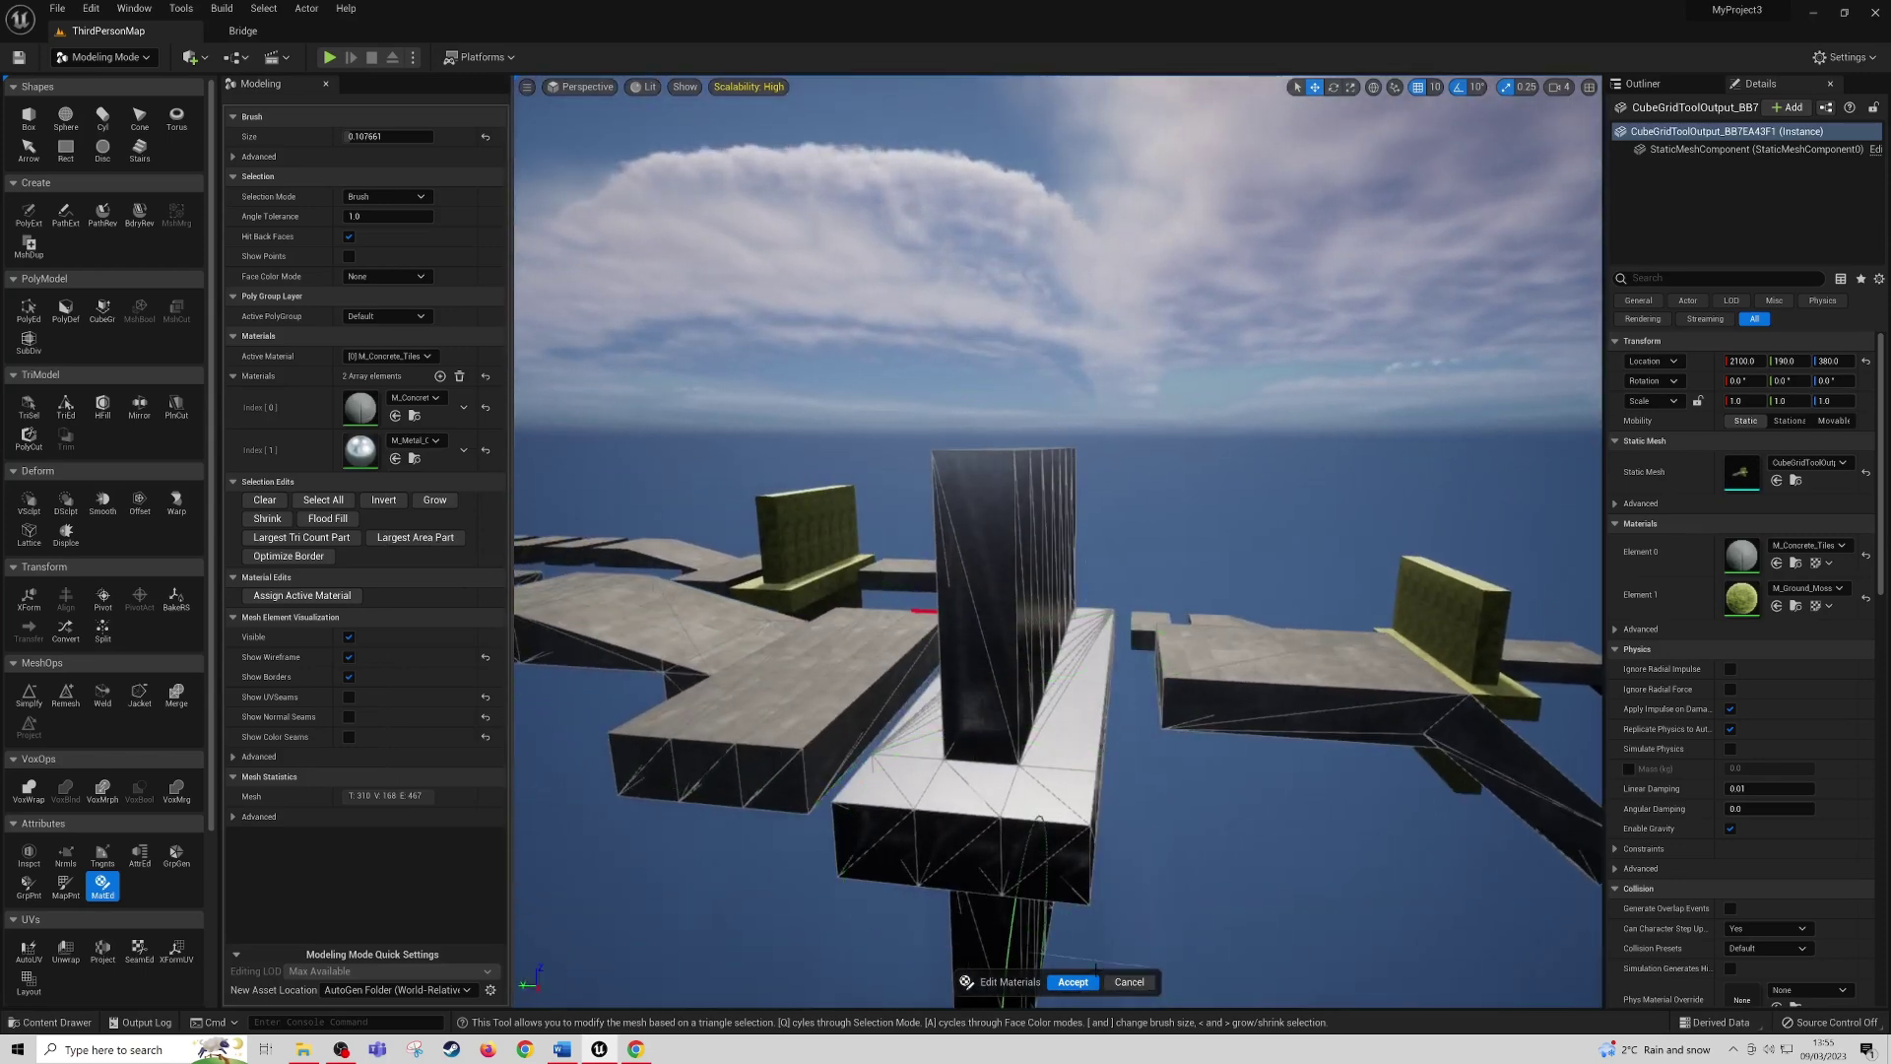
{"action": "left_click", "coordinate": [1074, 983]}
- Switch to Select Mode and move the Player Start above the stepping platforms, facing the moss wall
{"action": "key", "text": "w"}
{"action": "right_click_drag", "start_coordinate": [1024, 604], "coordinate": [1231, 749]}
{"action": "key", "text": "a"}
{"action": "key", "text": "s"}
{"action": "key", "text": "a"}
{"action": "key", "text": "s"}
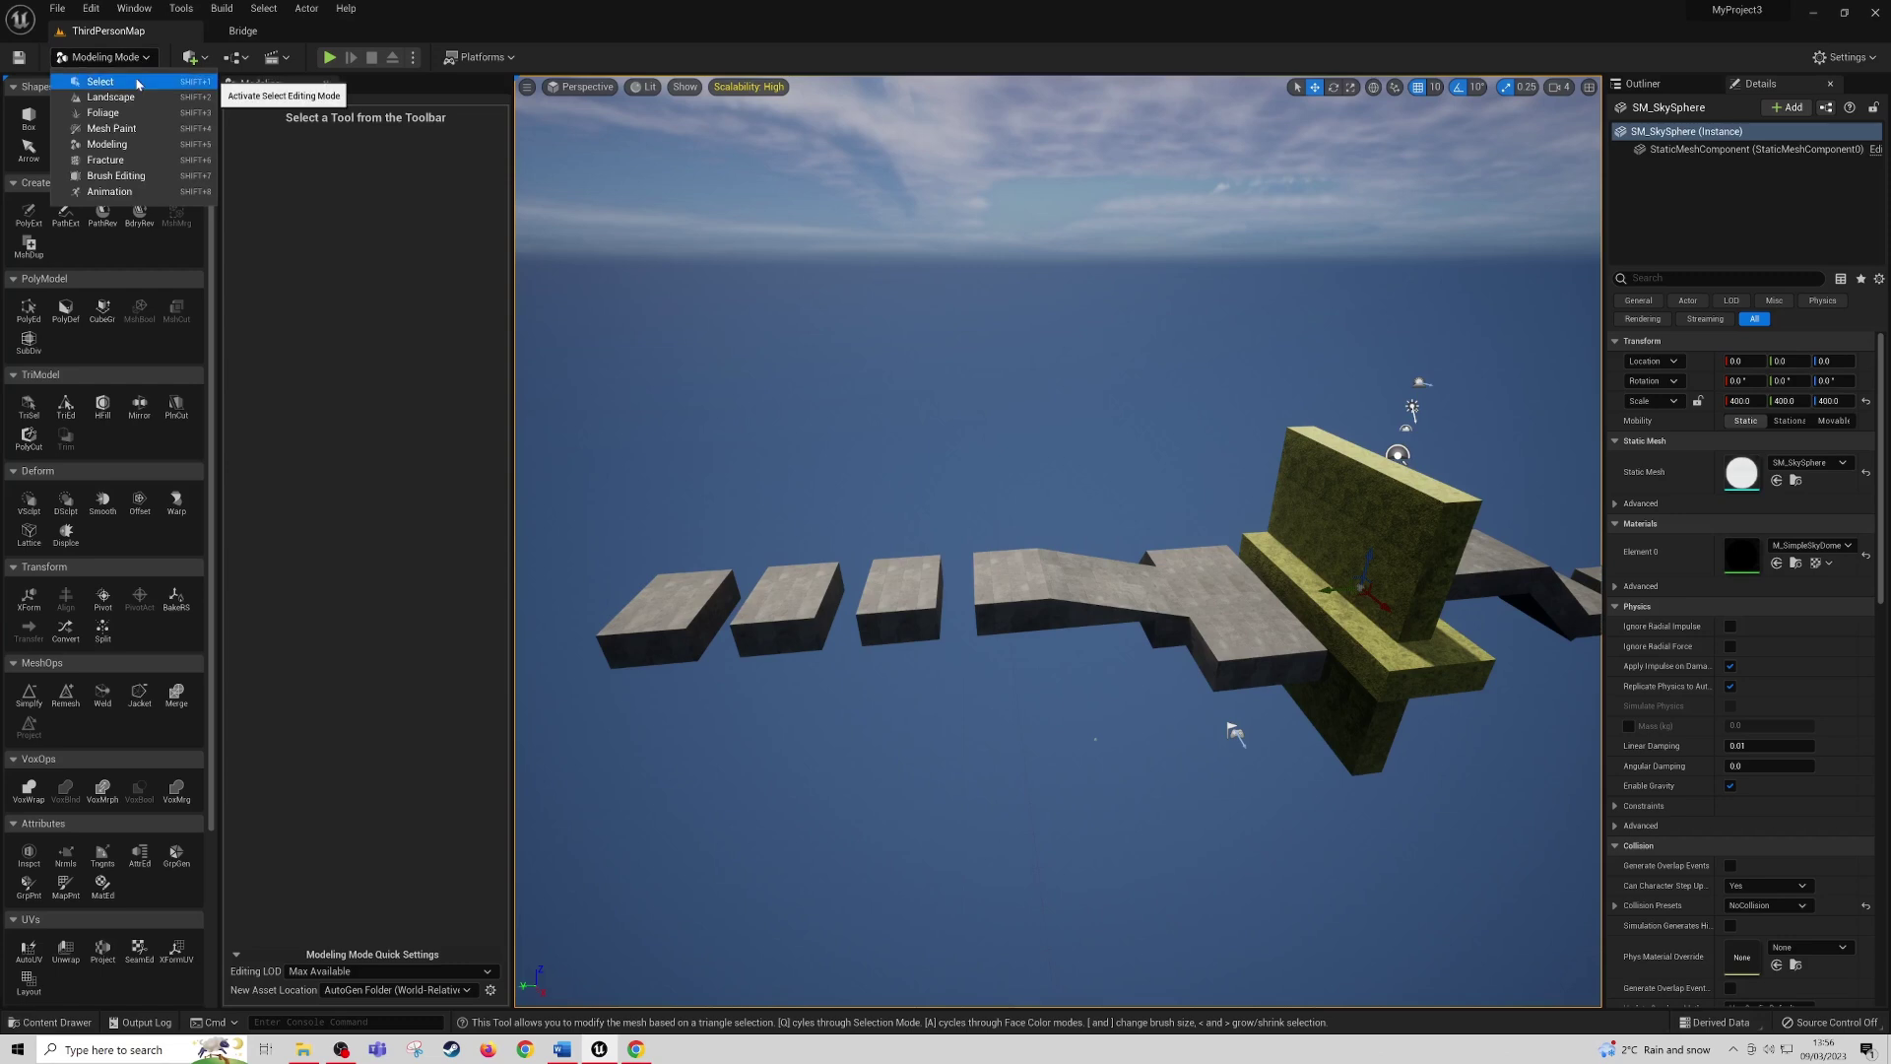
{"action": "key", "text": "shift+1"}
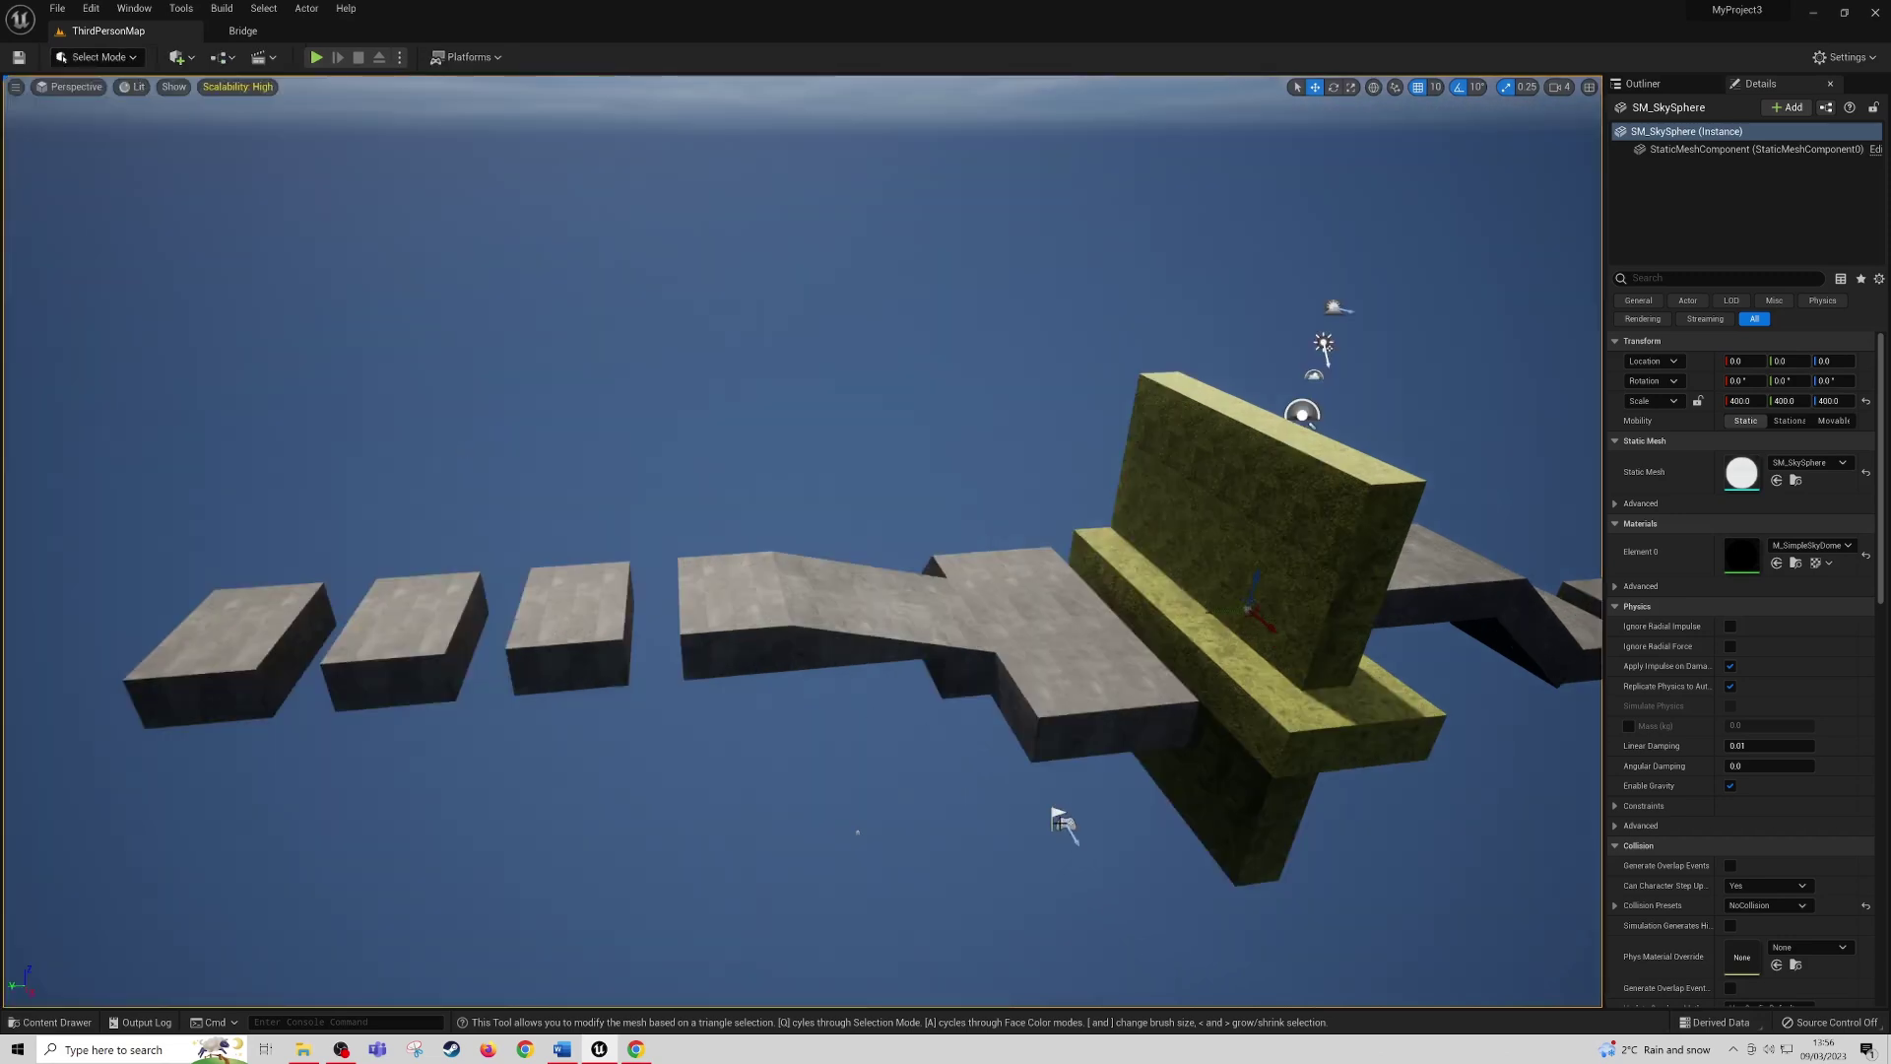
{"action": "left_click", "coordinate": [1063, 821]}
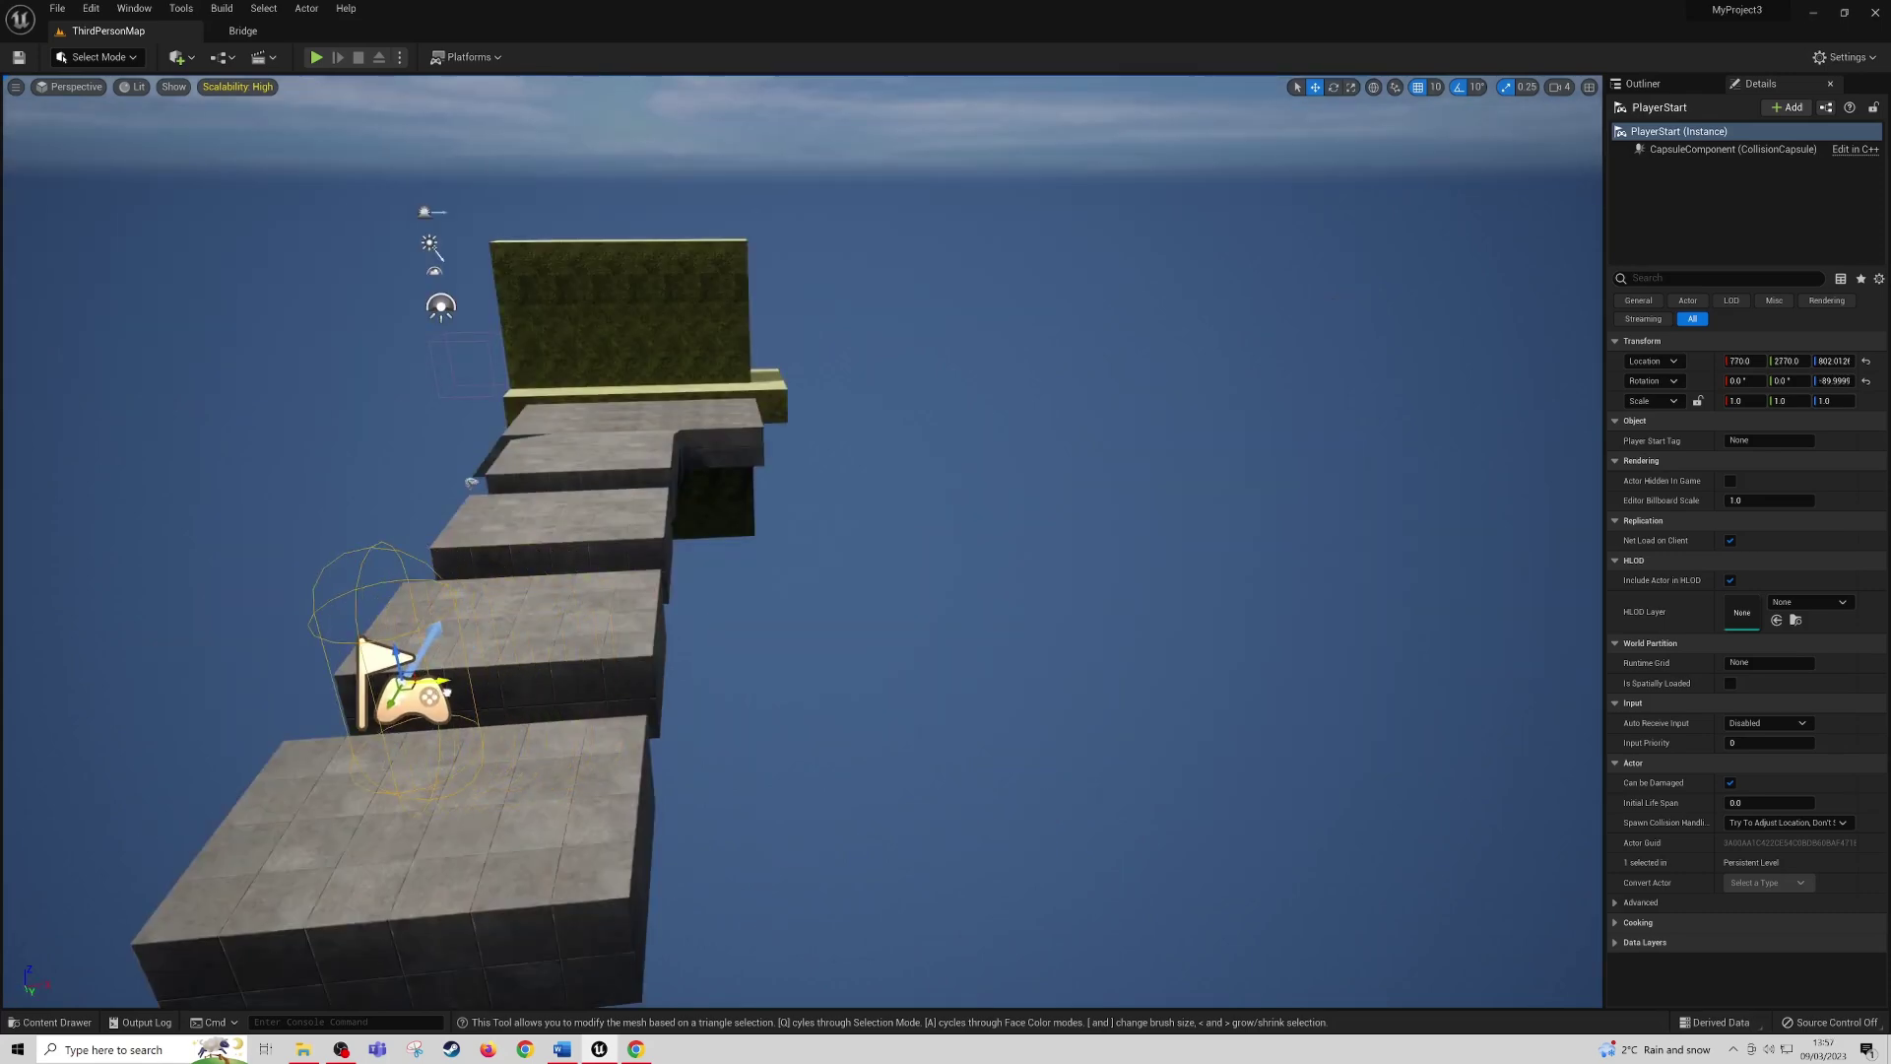
{"action": "mouse_move", "coordinate": [321, 430]}
{"action": "right_mouse_down"}
{"action": "mouse_move", "coordinate": [197, 325]}
{"action": "mouse_move", "coordinate": [217, 414]}
{"action": "mouse_move", "coordinate": [321, 431]}
{"action": "right_mouse_up"}
- Play-test the level by running and jumping the character across the platforms onto the moss ledge
{"action": "left_click", "coordinate": [315, 57]}
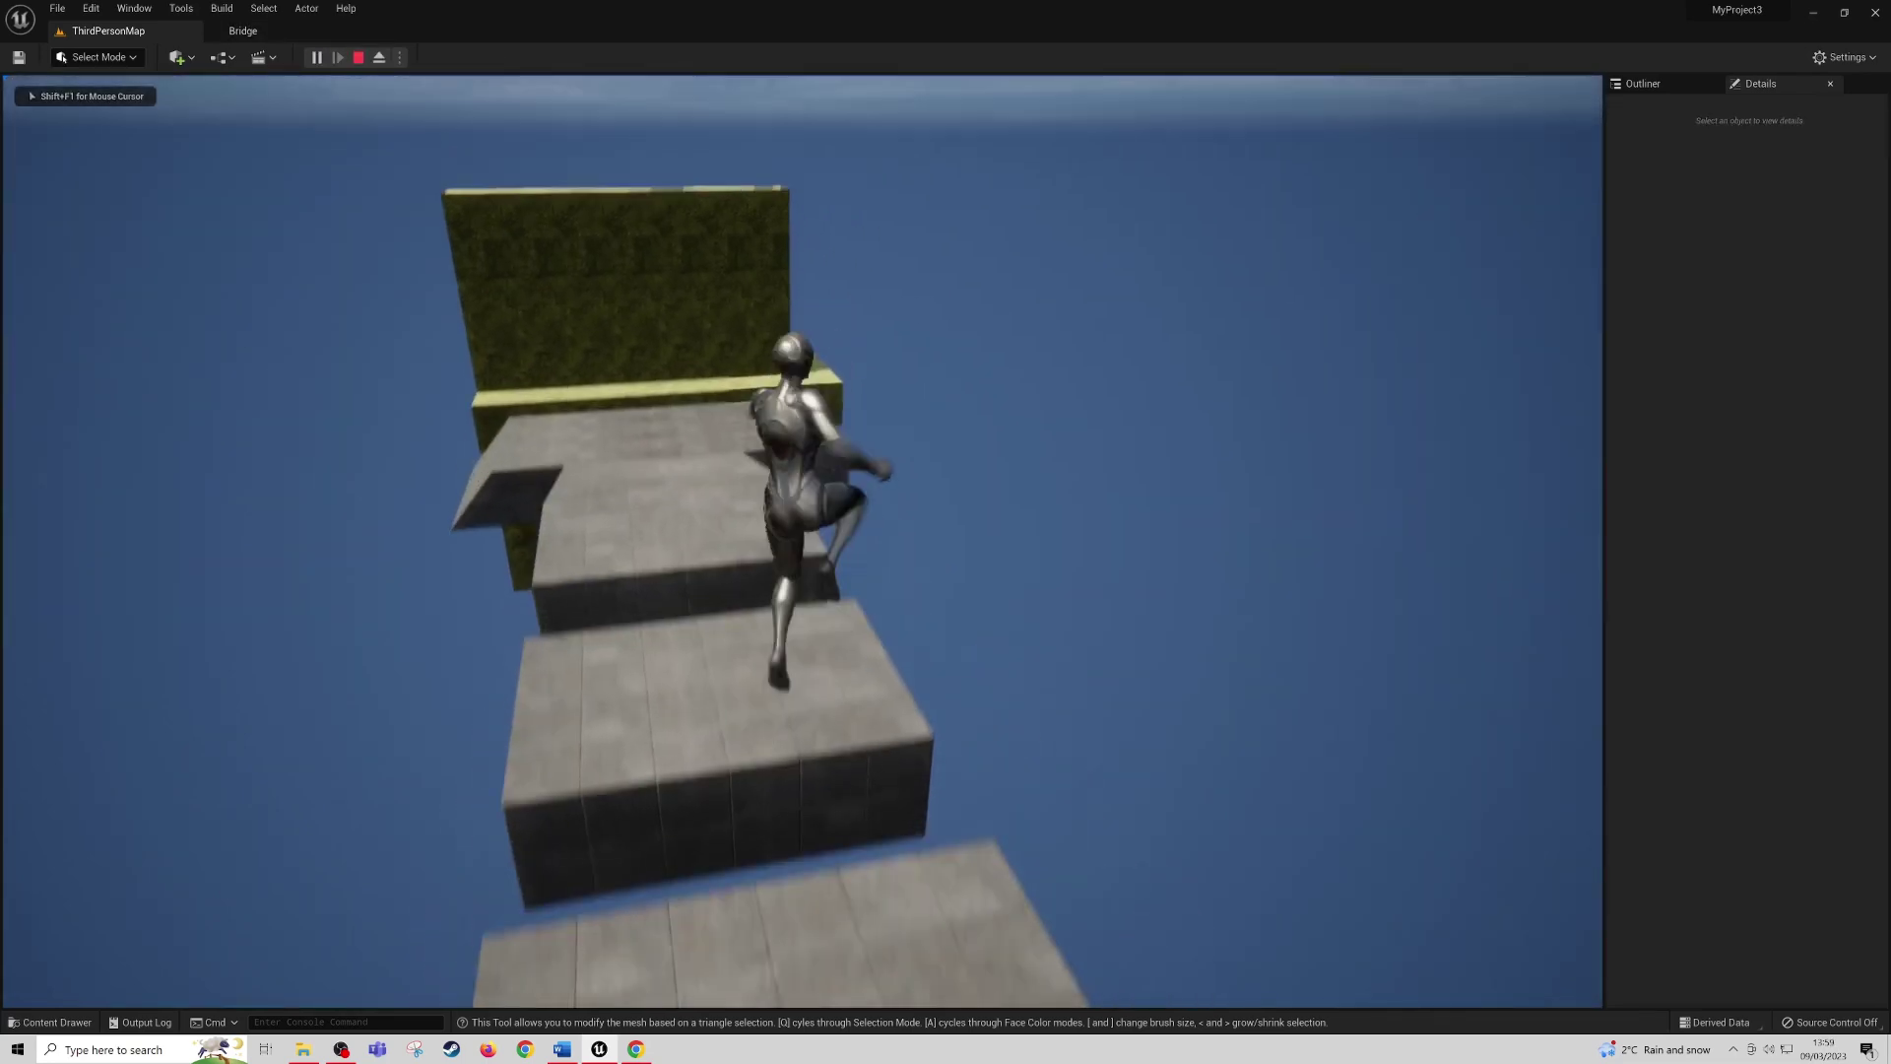
{"action": "key", "text": "w"}
{"action": "key", "text": "space"}
{"action": "key", "text": "w"}
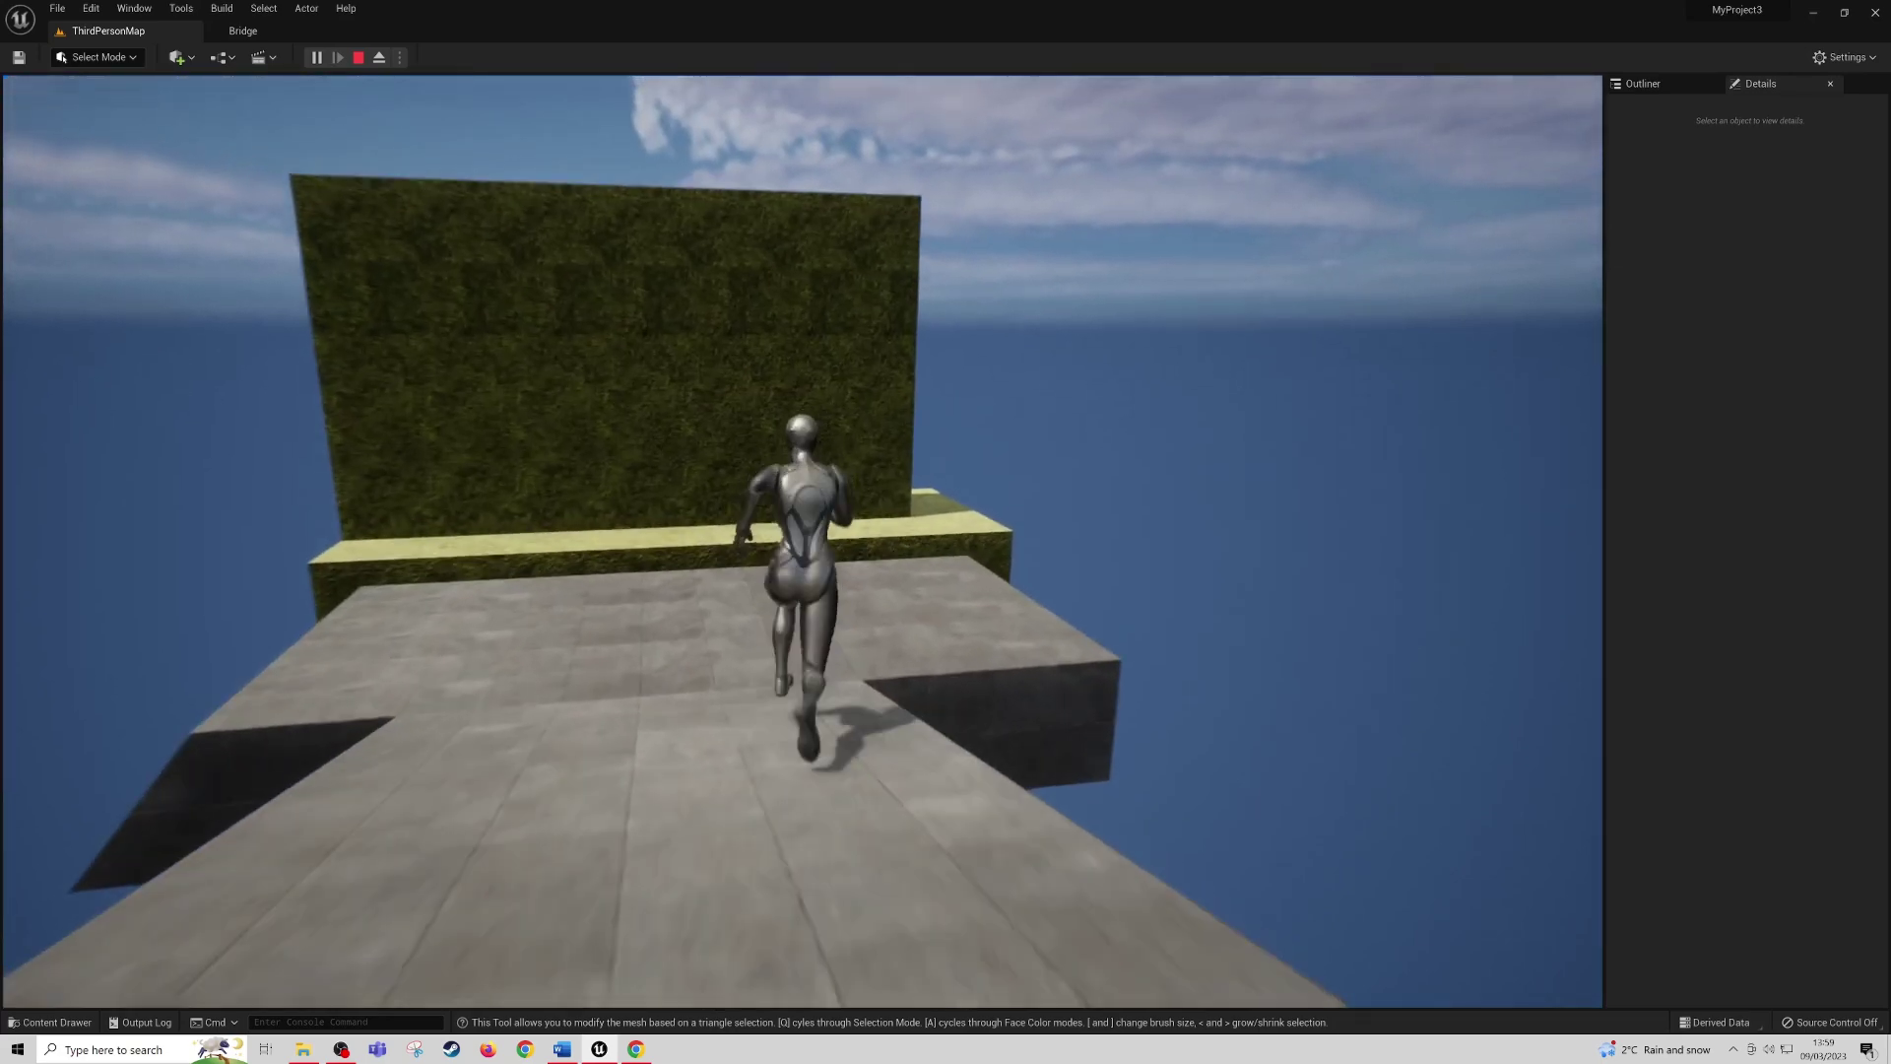
{"action": "key", "text": "space"}
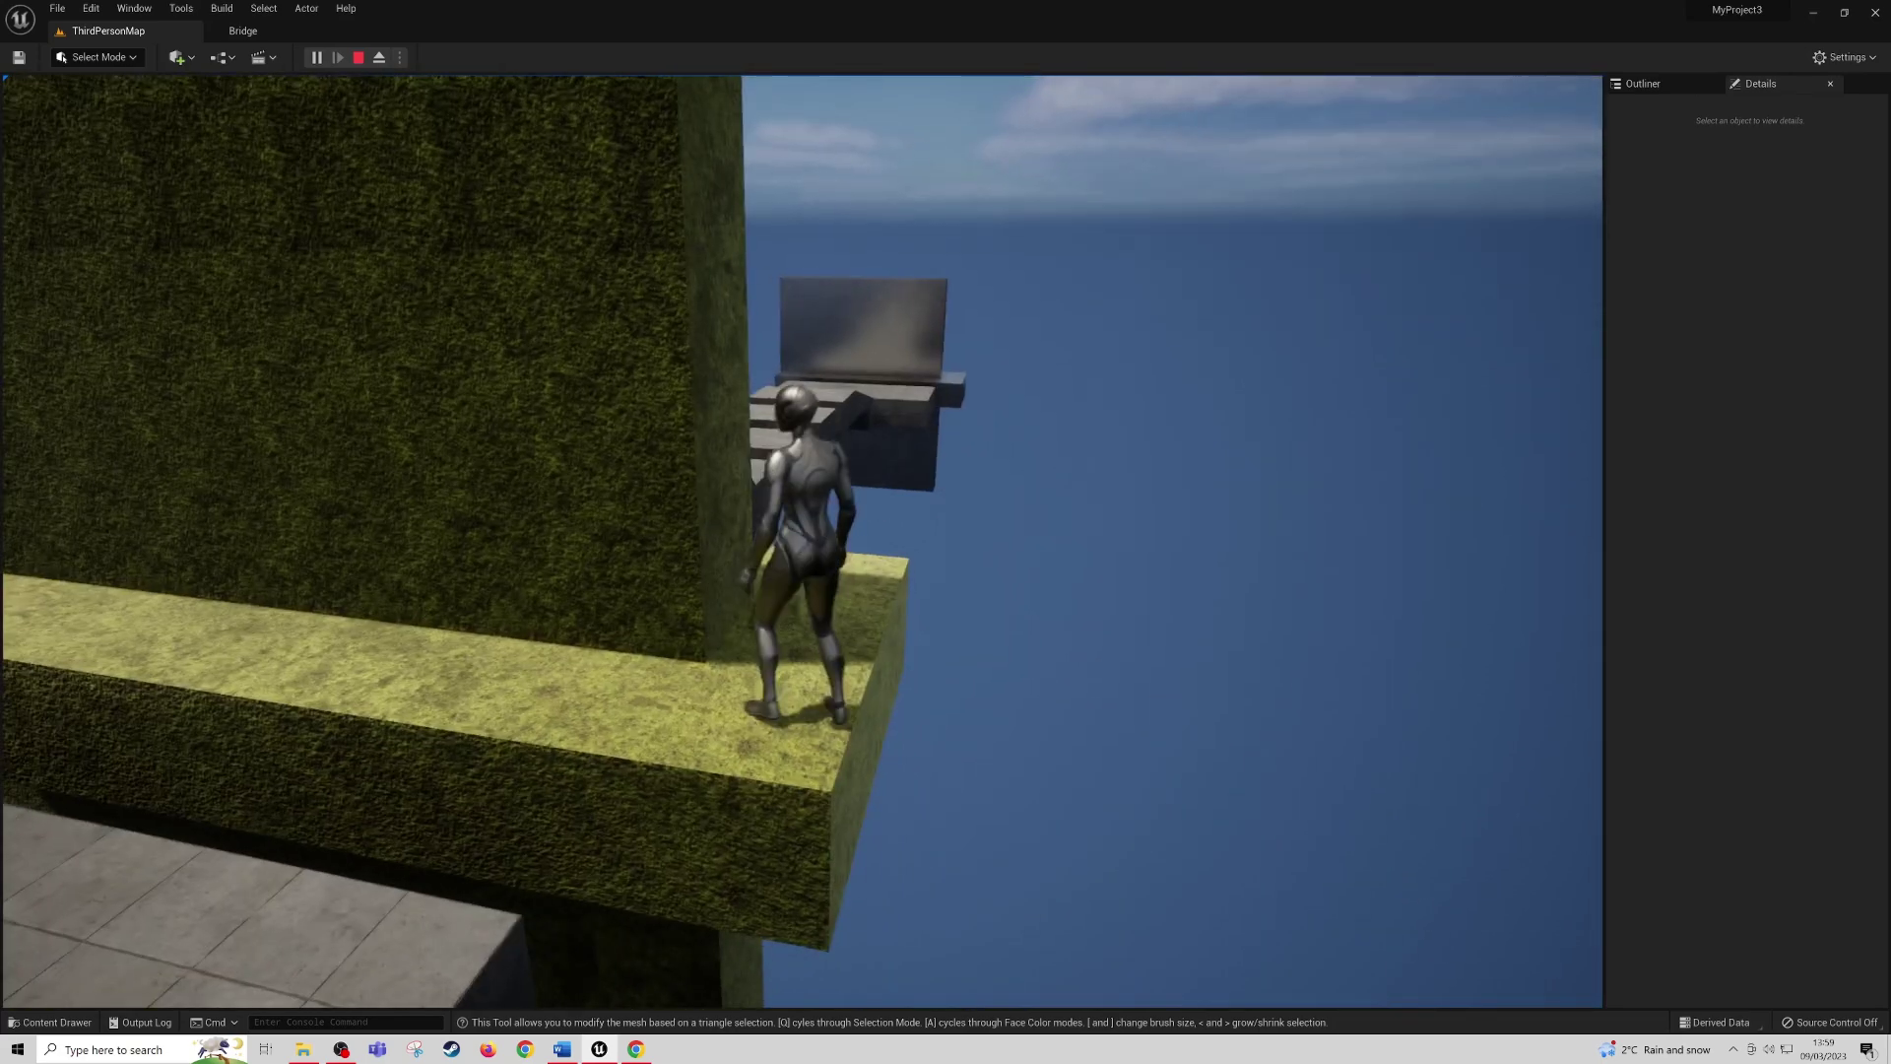